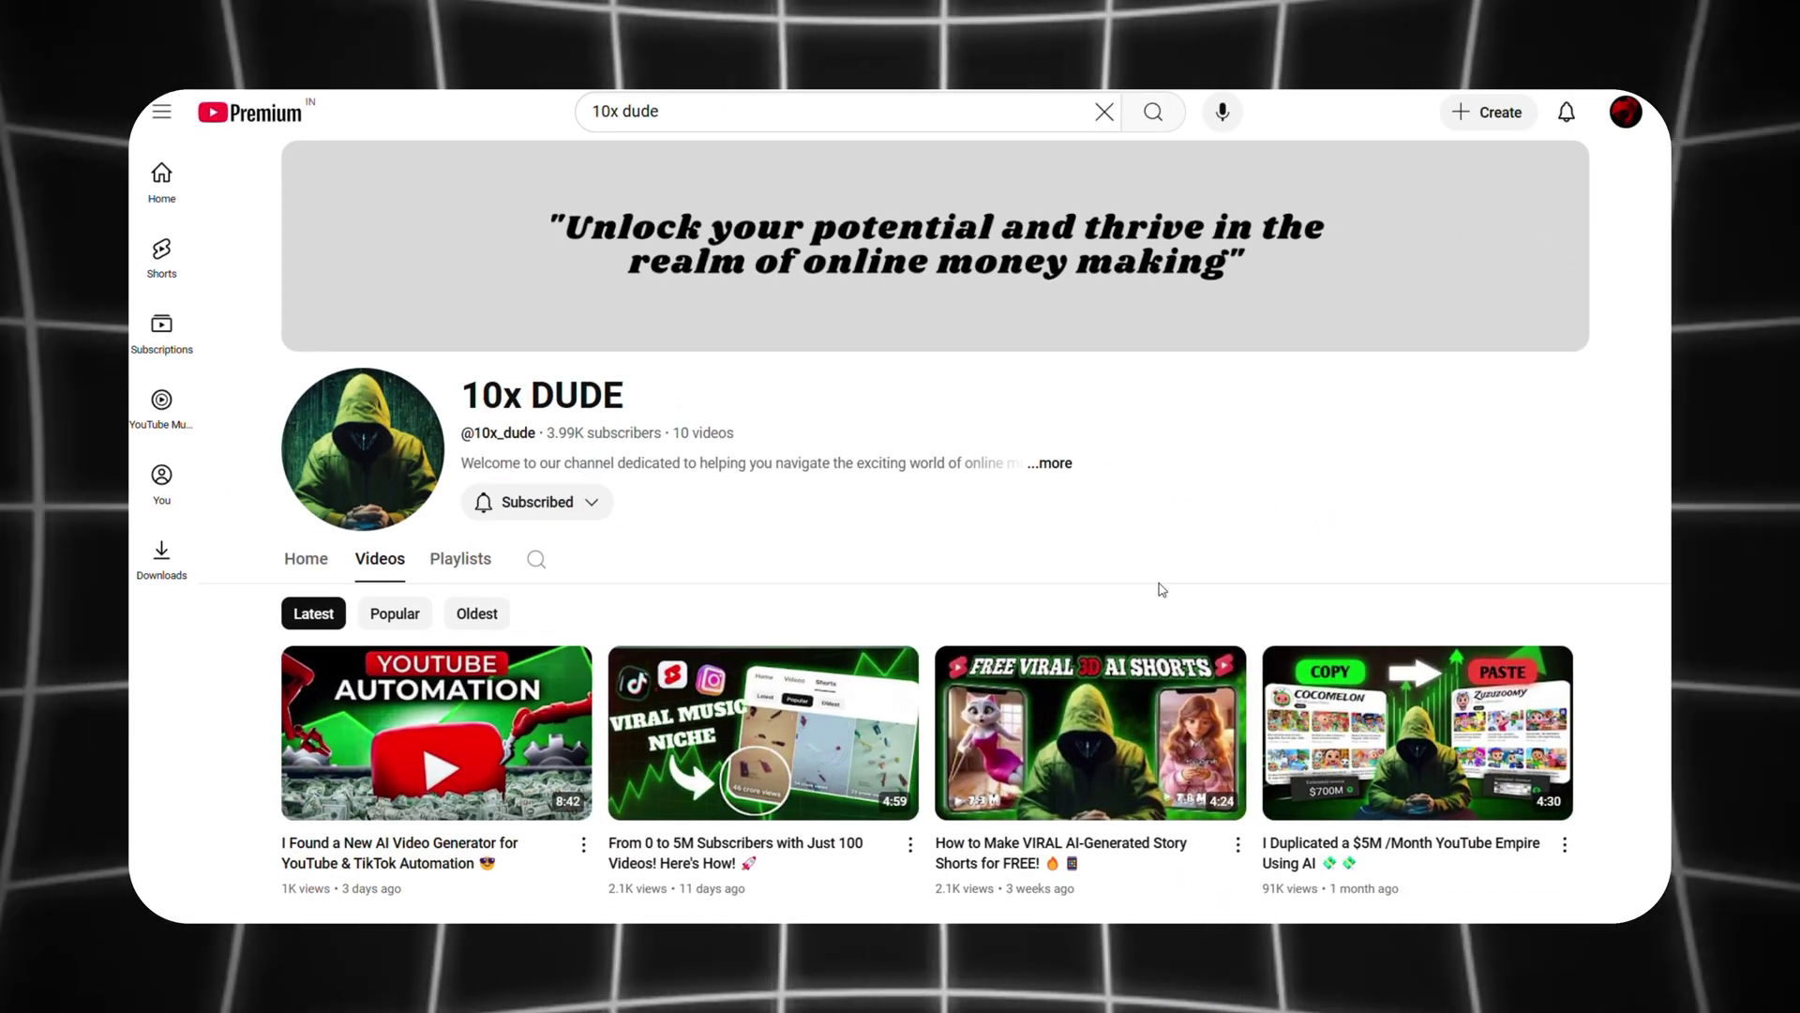
Step: Scroll through the 10x DUDE channel's latest videos grid
scroll(1604, 637, down, 3)
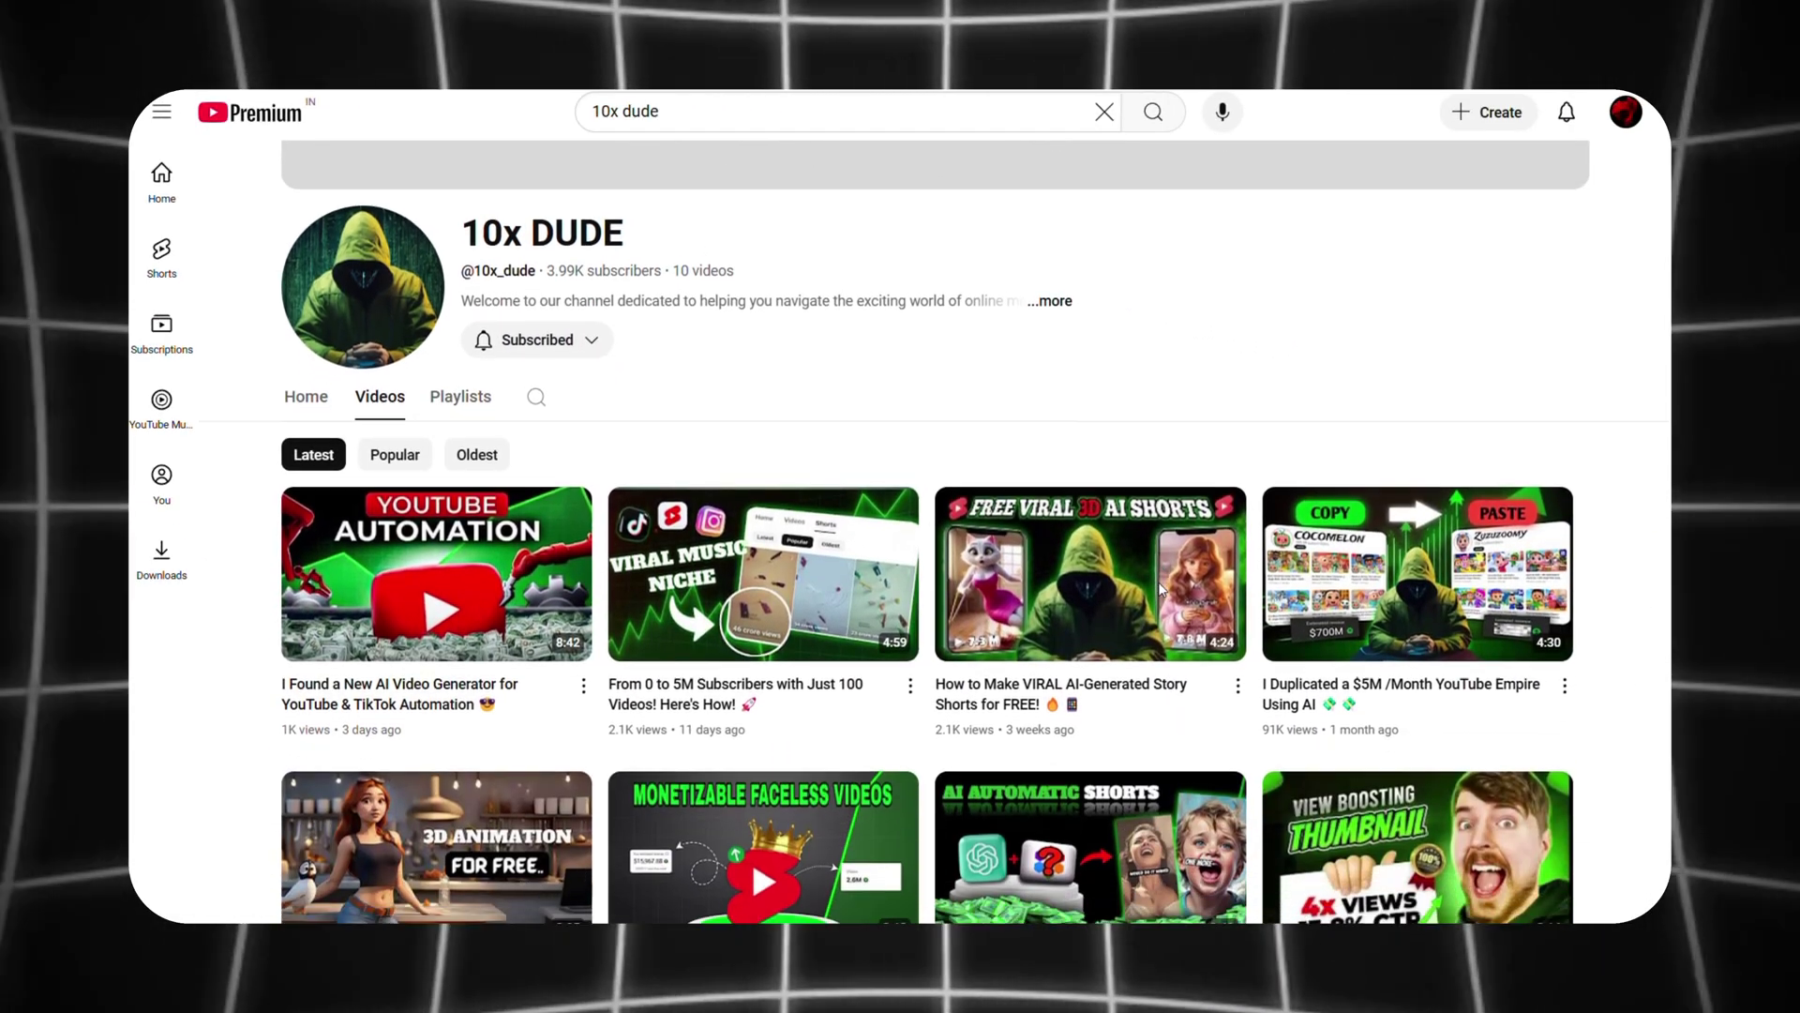
scroll(1160, 589, down, 1)
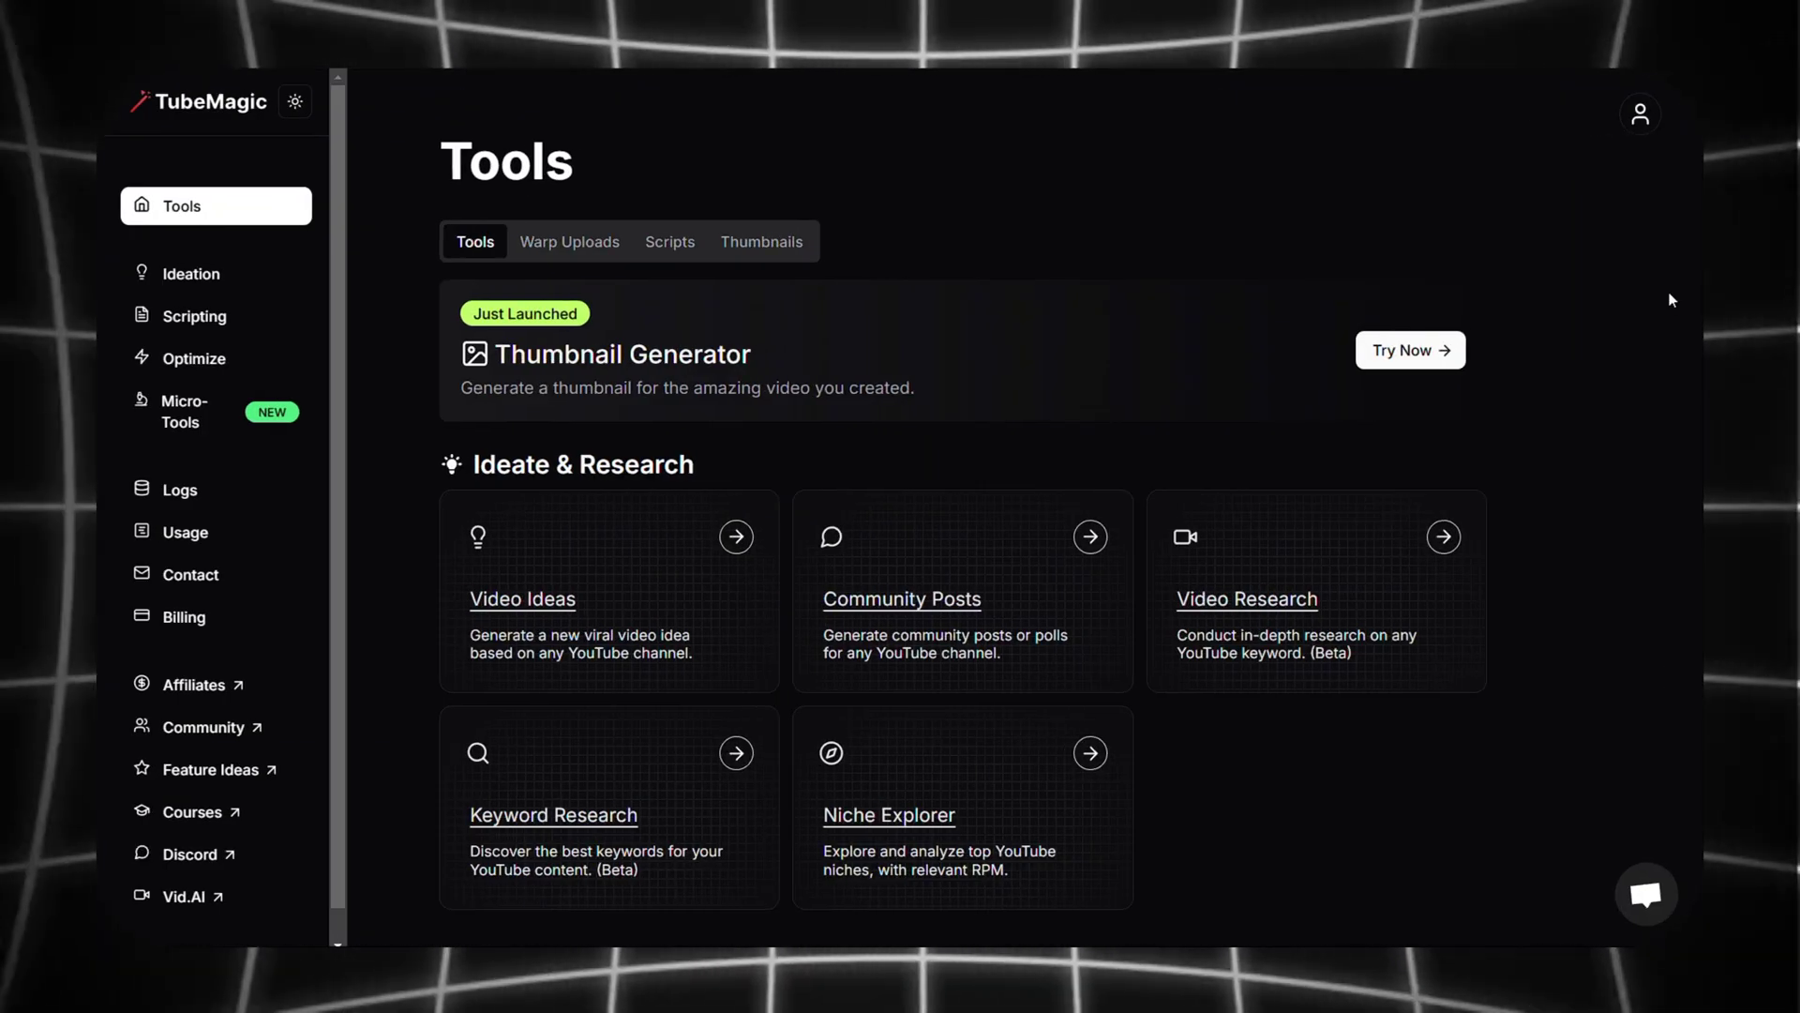
Step: Scroll down the TubeMagic Tools dashboard and back up to review the available tools
scroll(1279, 386, down, 5)
scroll(1335, 384, down, 4)
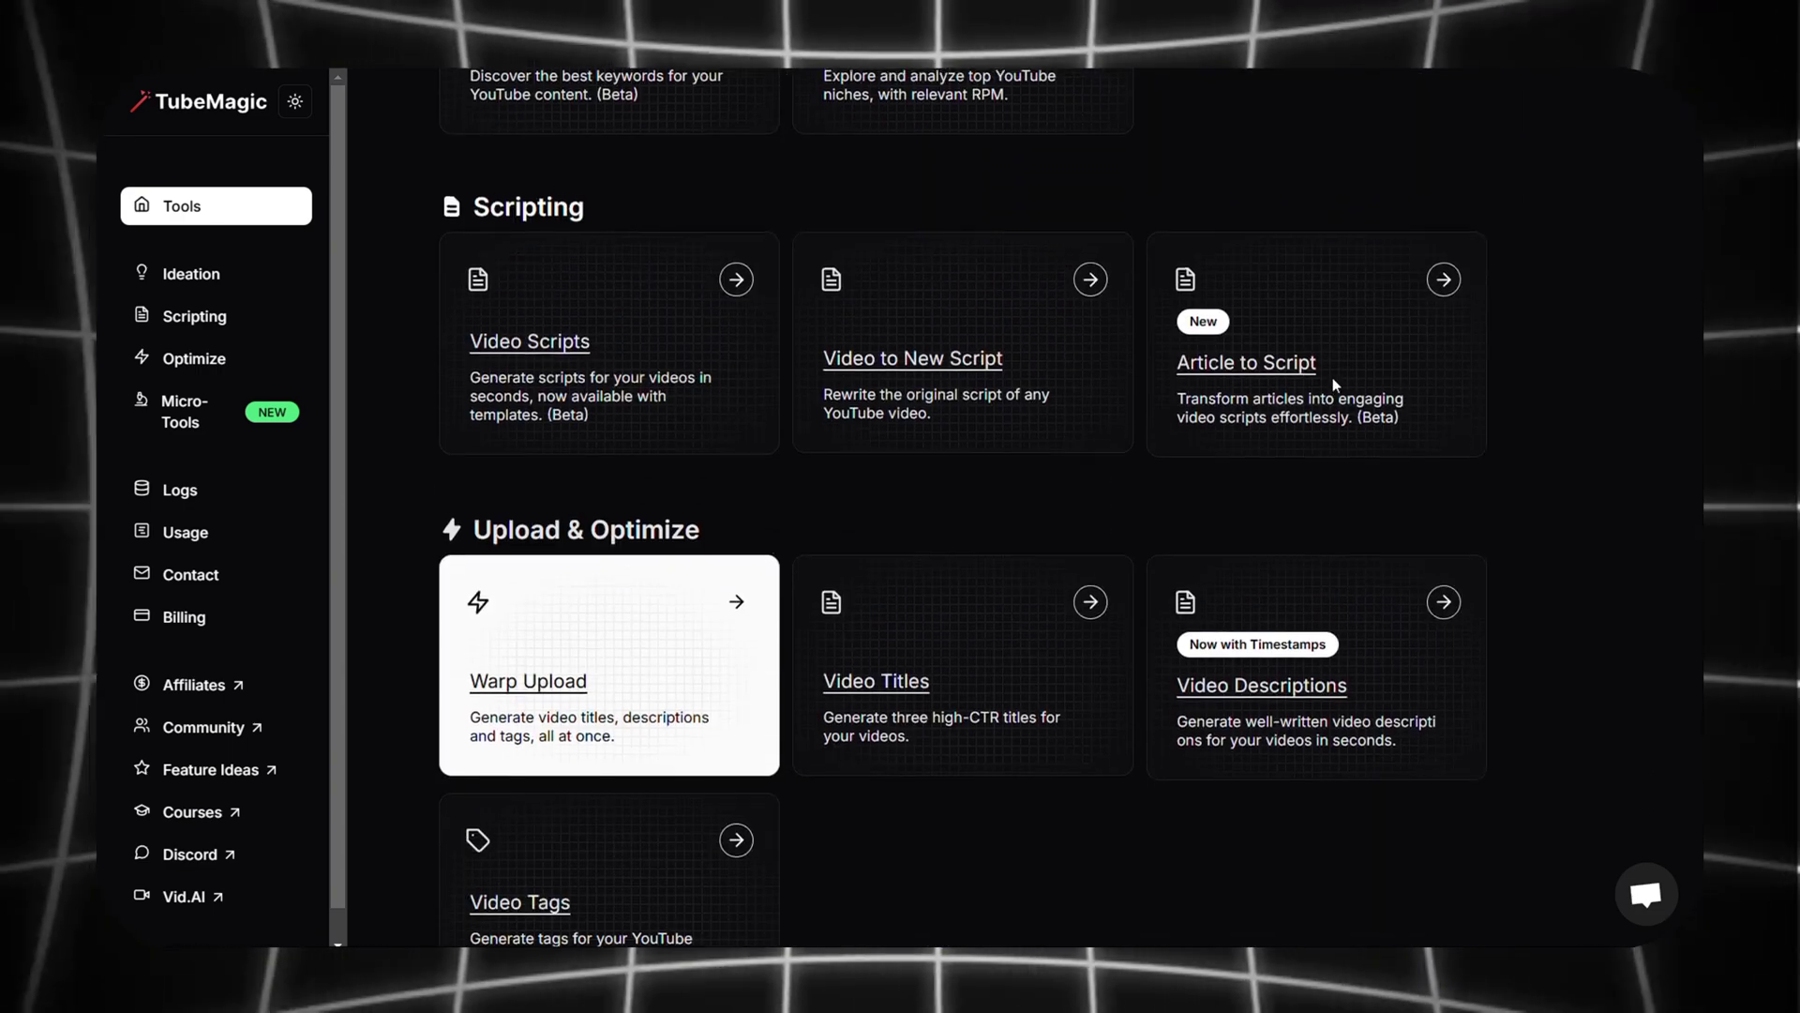
scroll(1335, 385, up, 2)
scroll(1335, 384, up, 8)
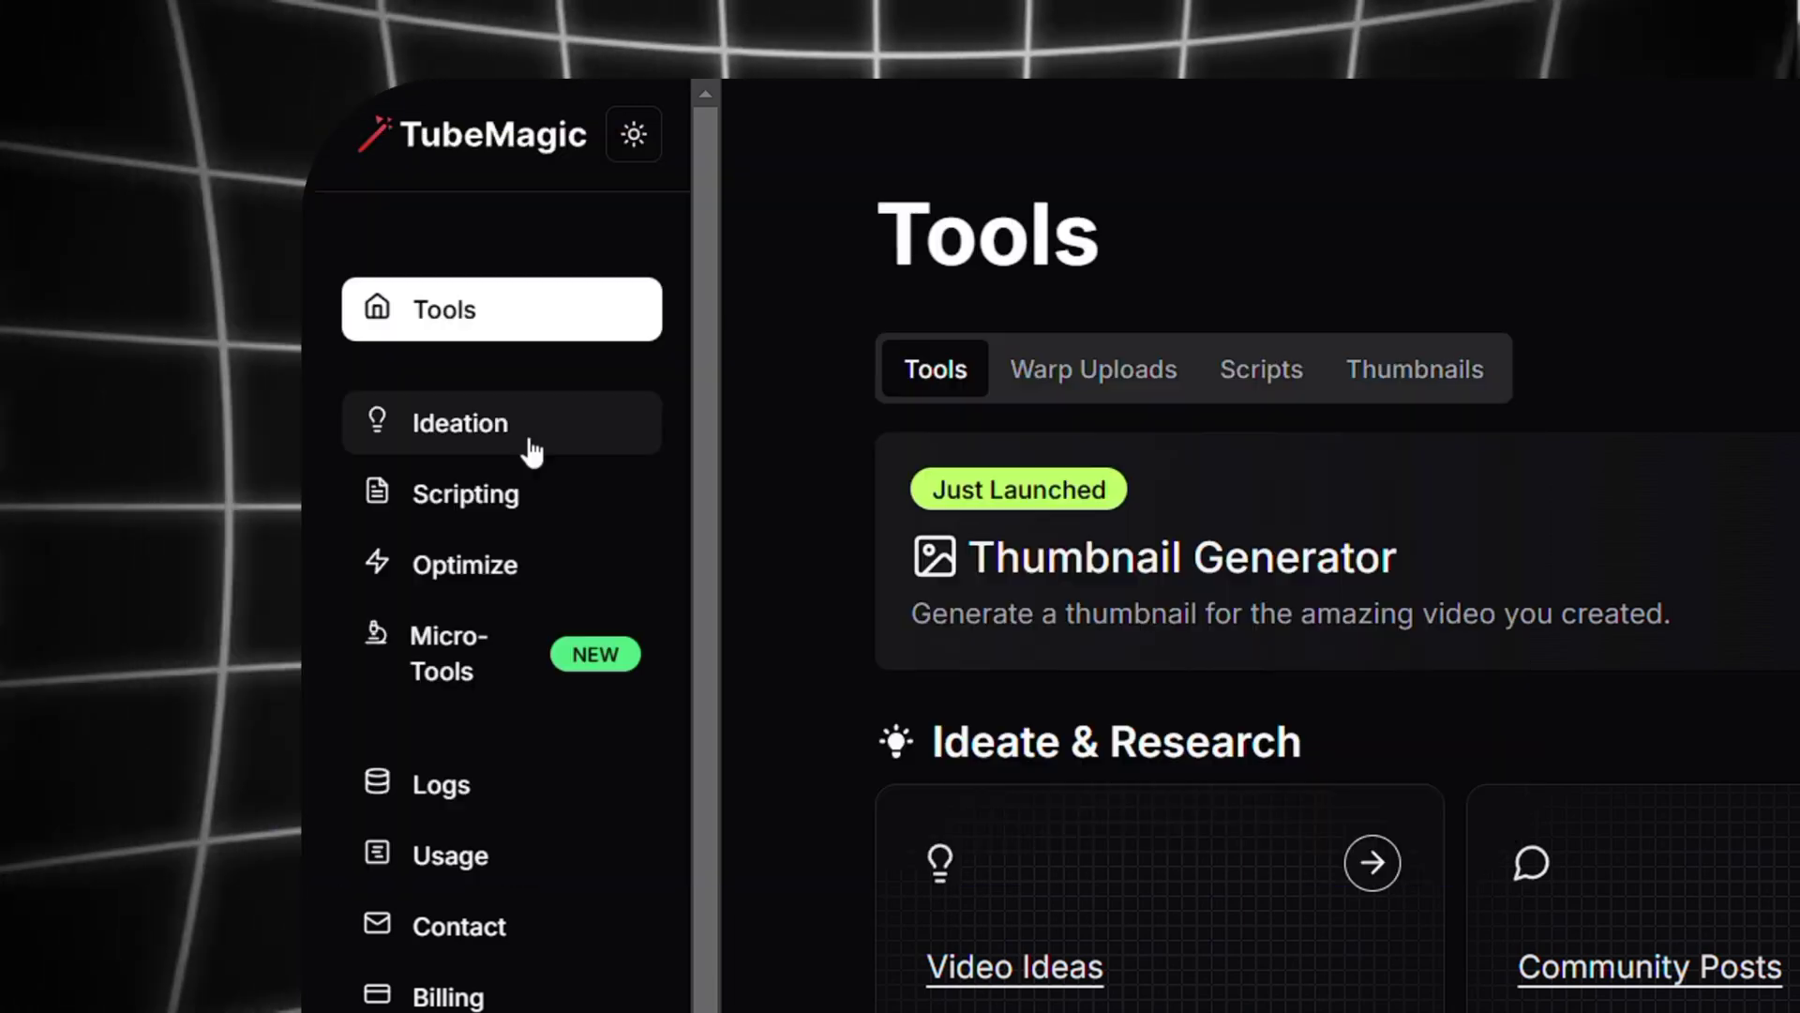
Step: Generate another round of video ideas for MrBeast, then new ideas for the 10x_dude channel
click(532, 452)
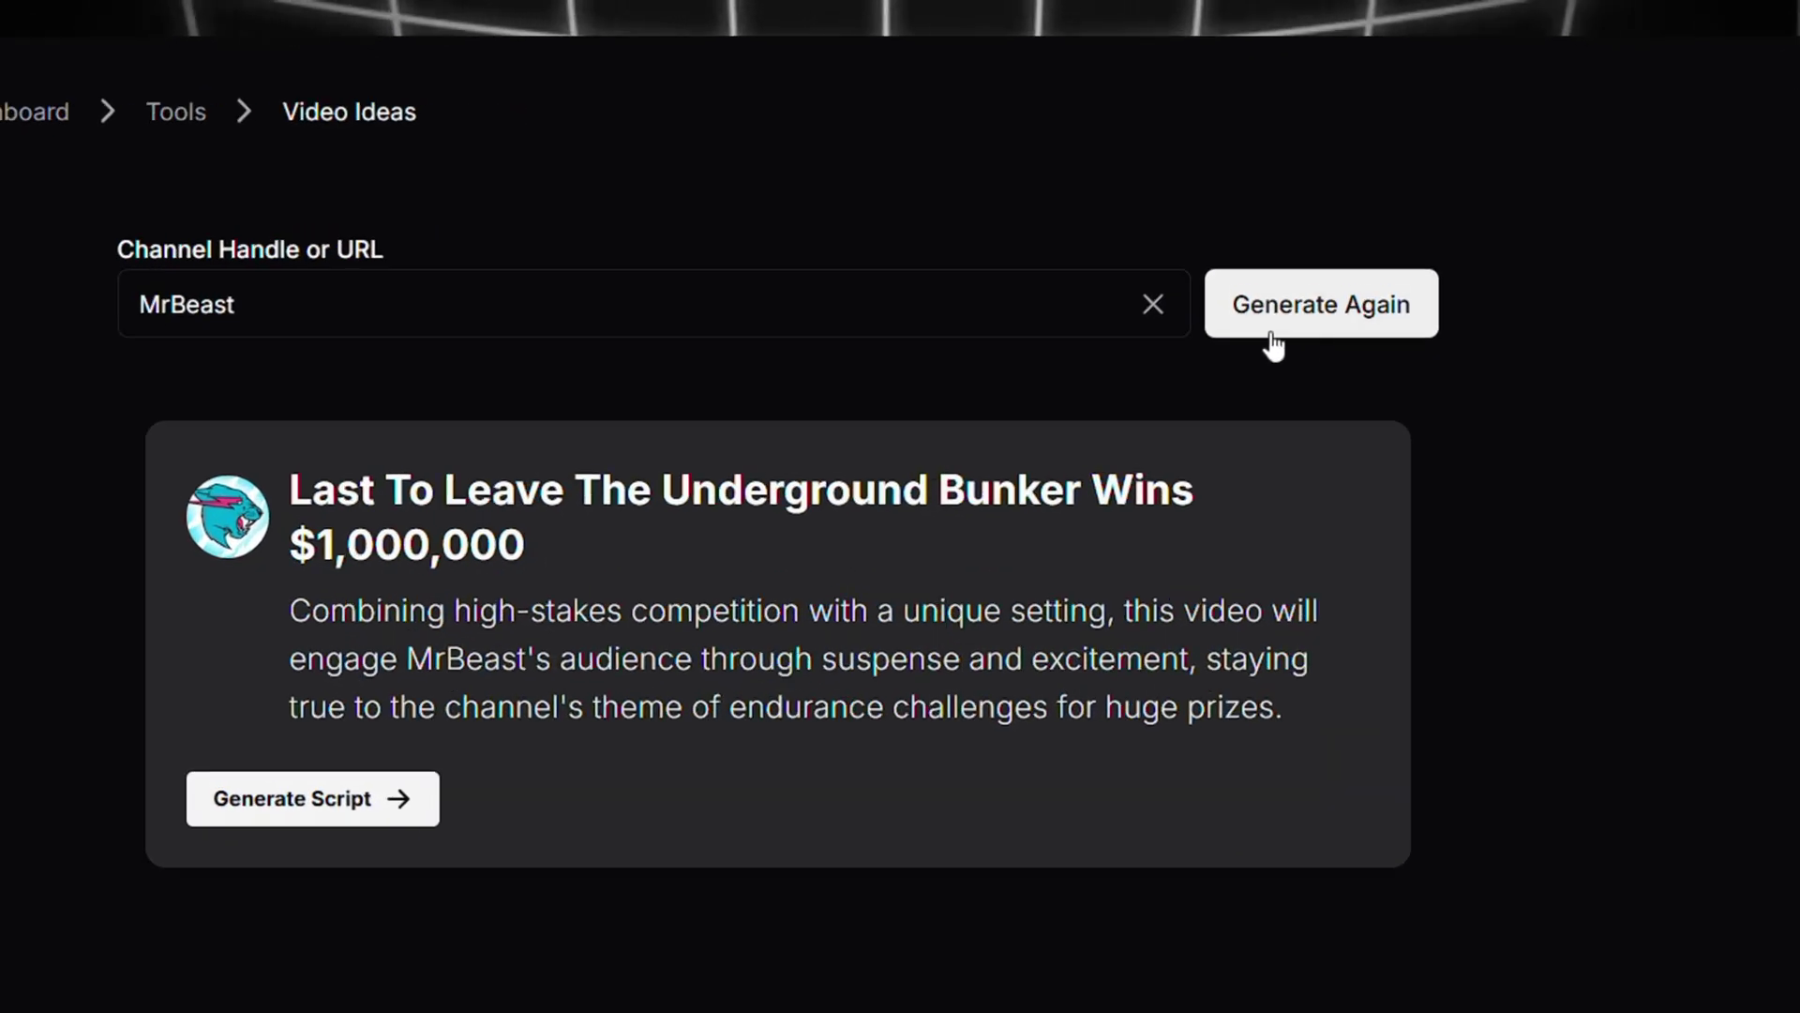
click(1292, 246)
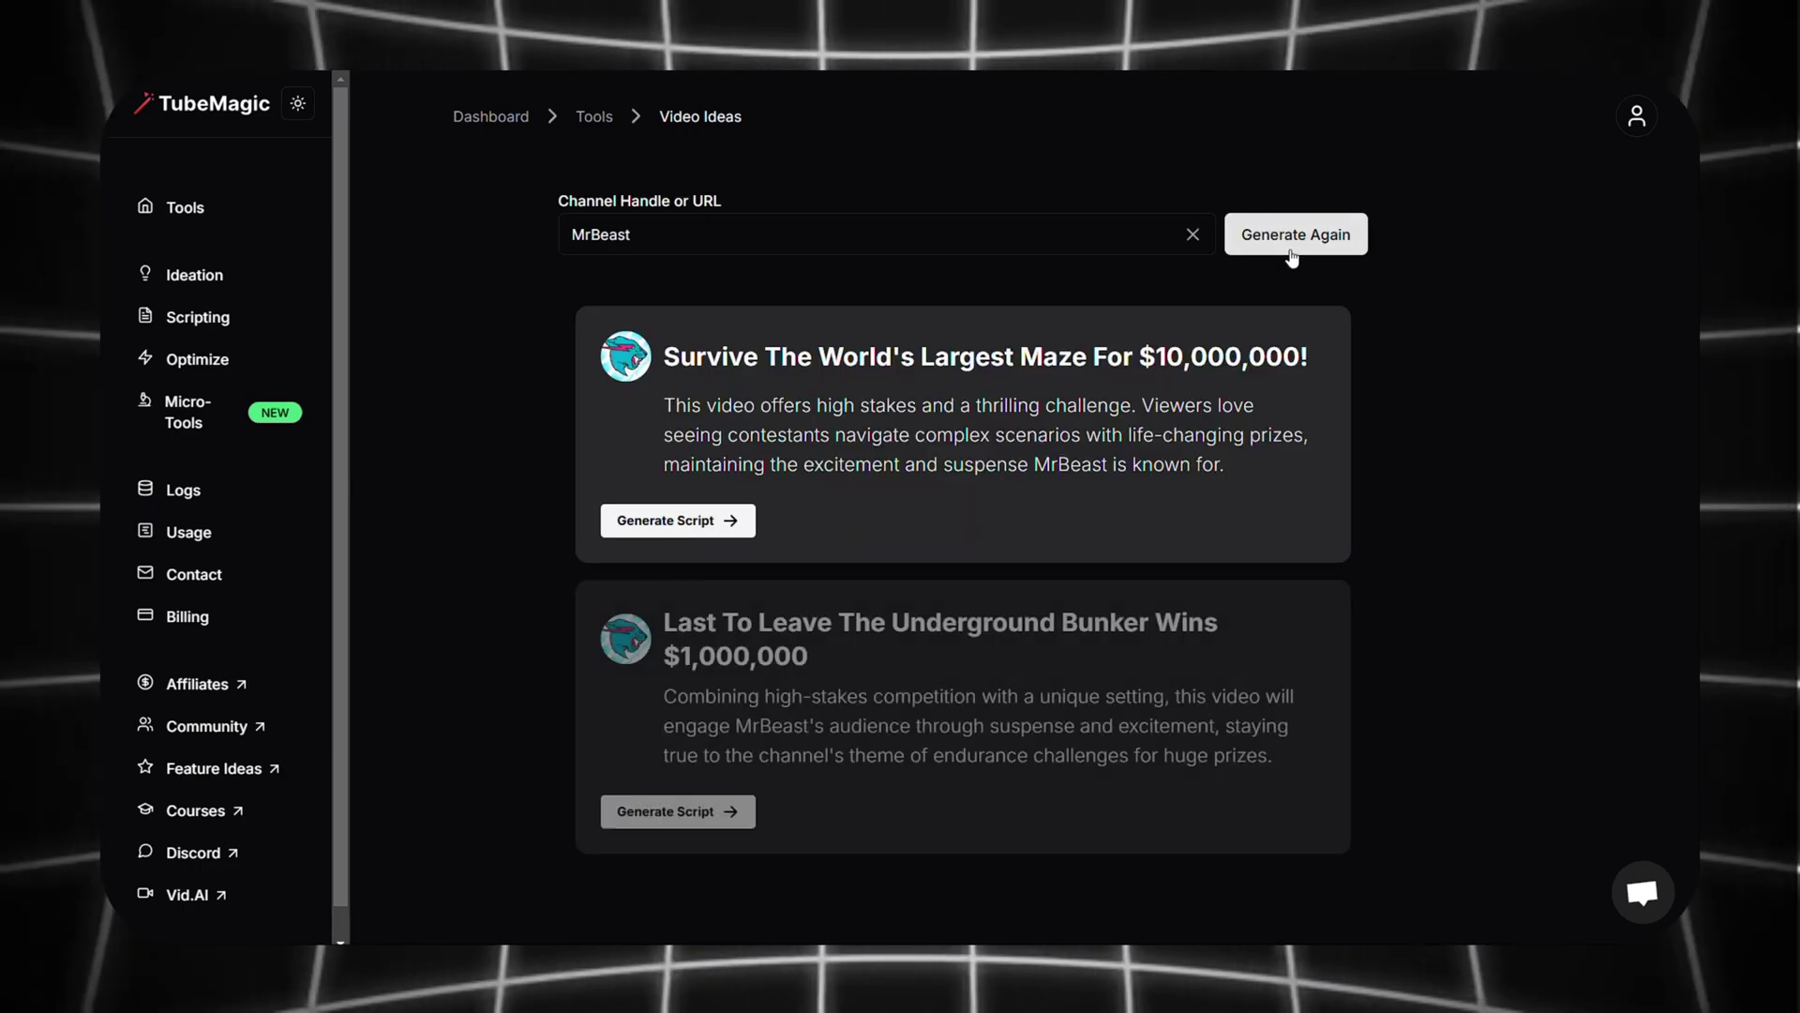
double_click(600, 234)
text(10x_dude)
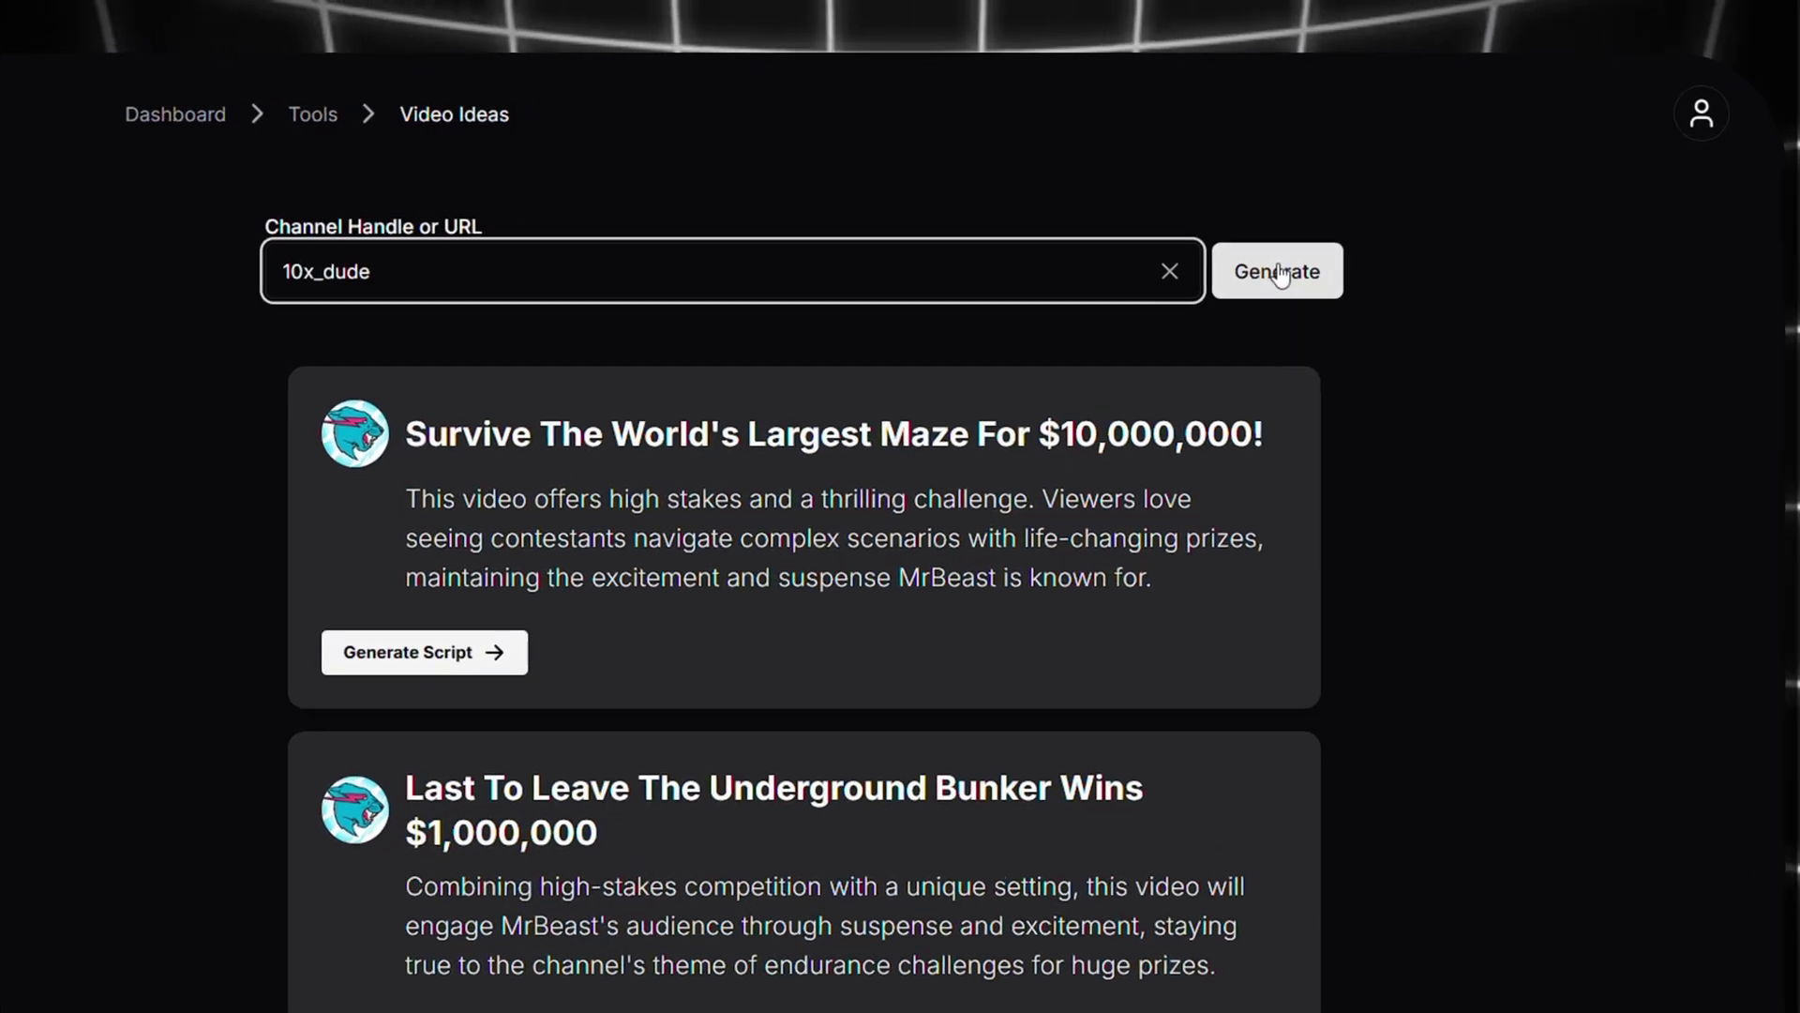
click(1280, 274)
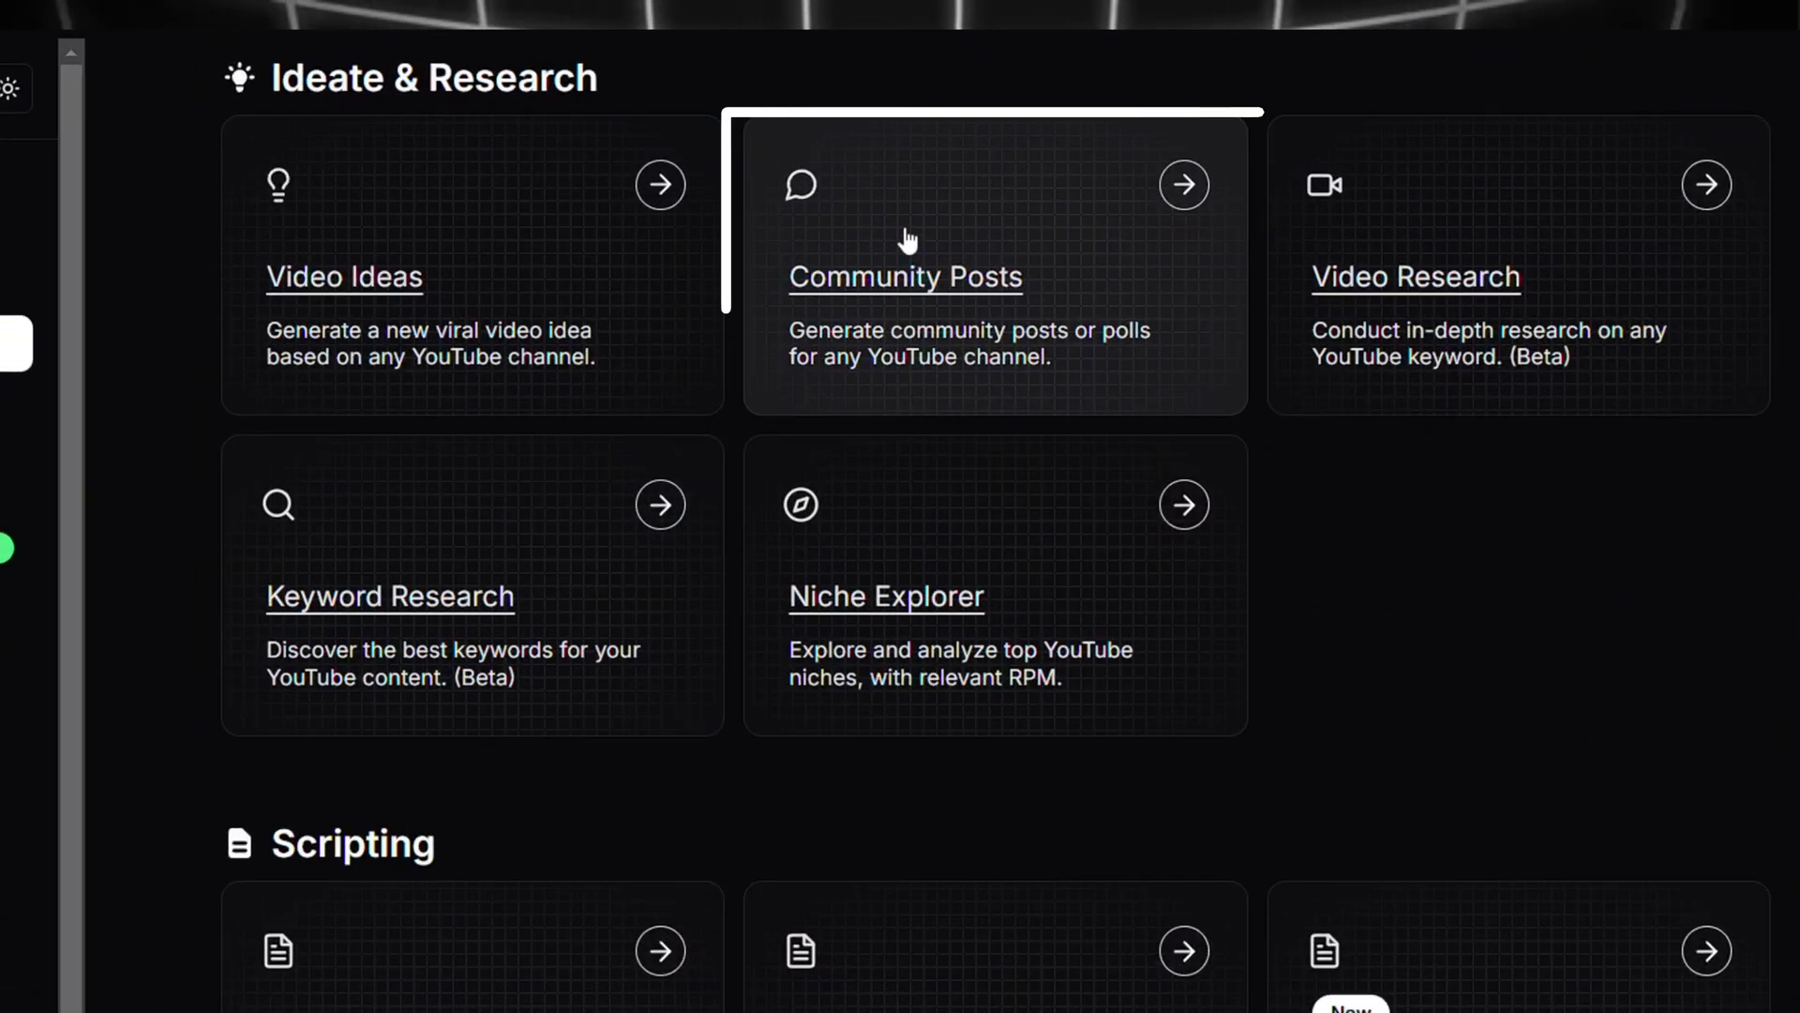
Step: Generate a regular community post for the MrBeast channel in Community Posts
click(987, 276)
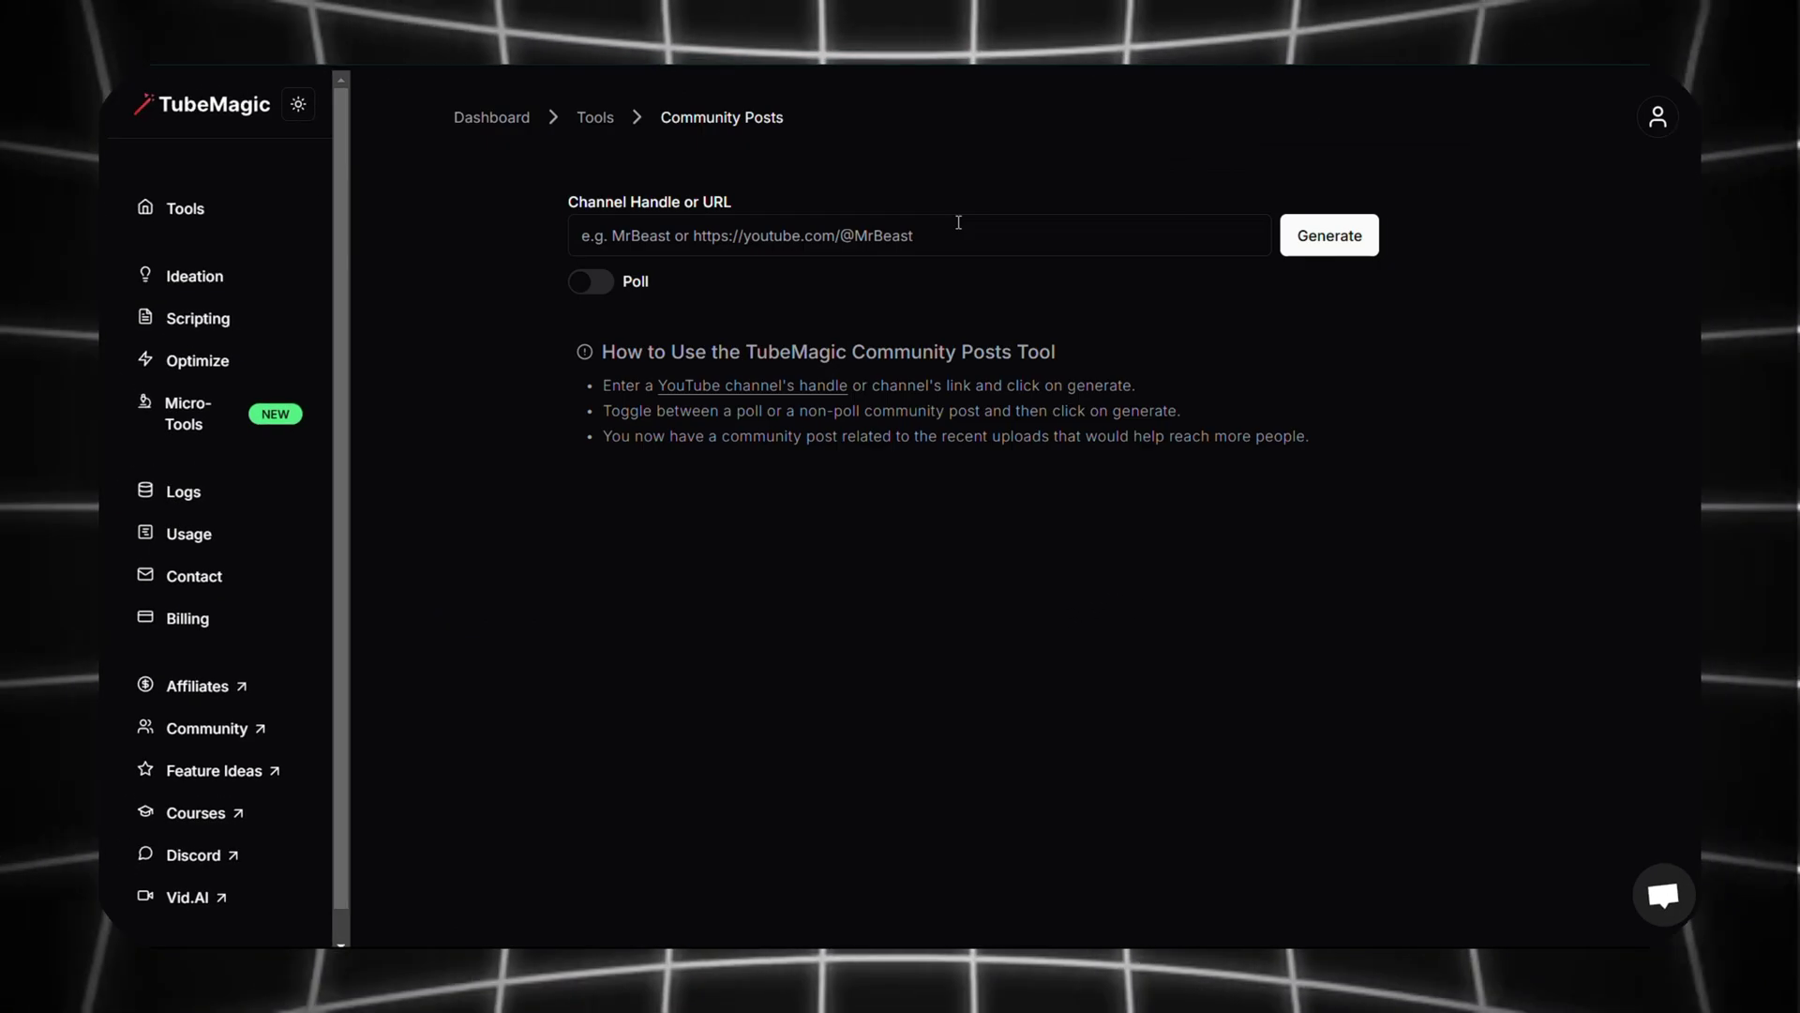
click(822, 253)
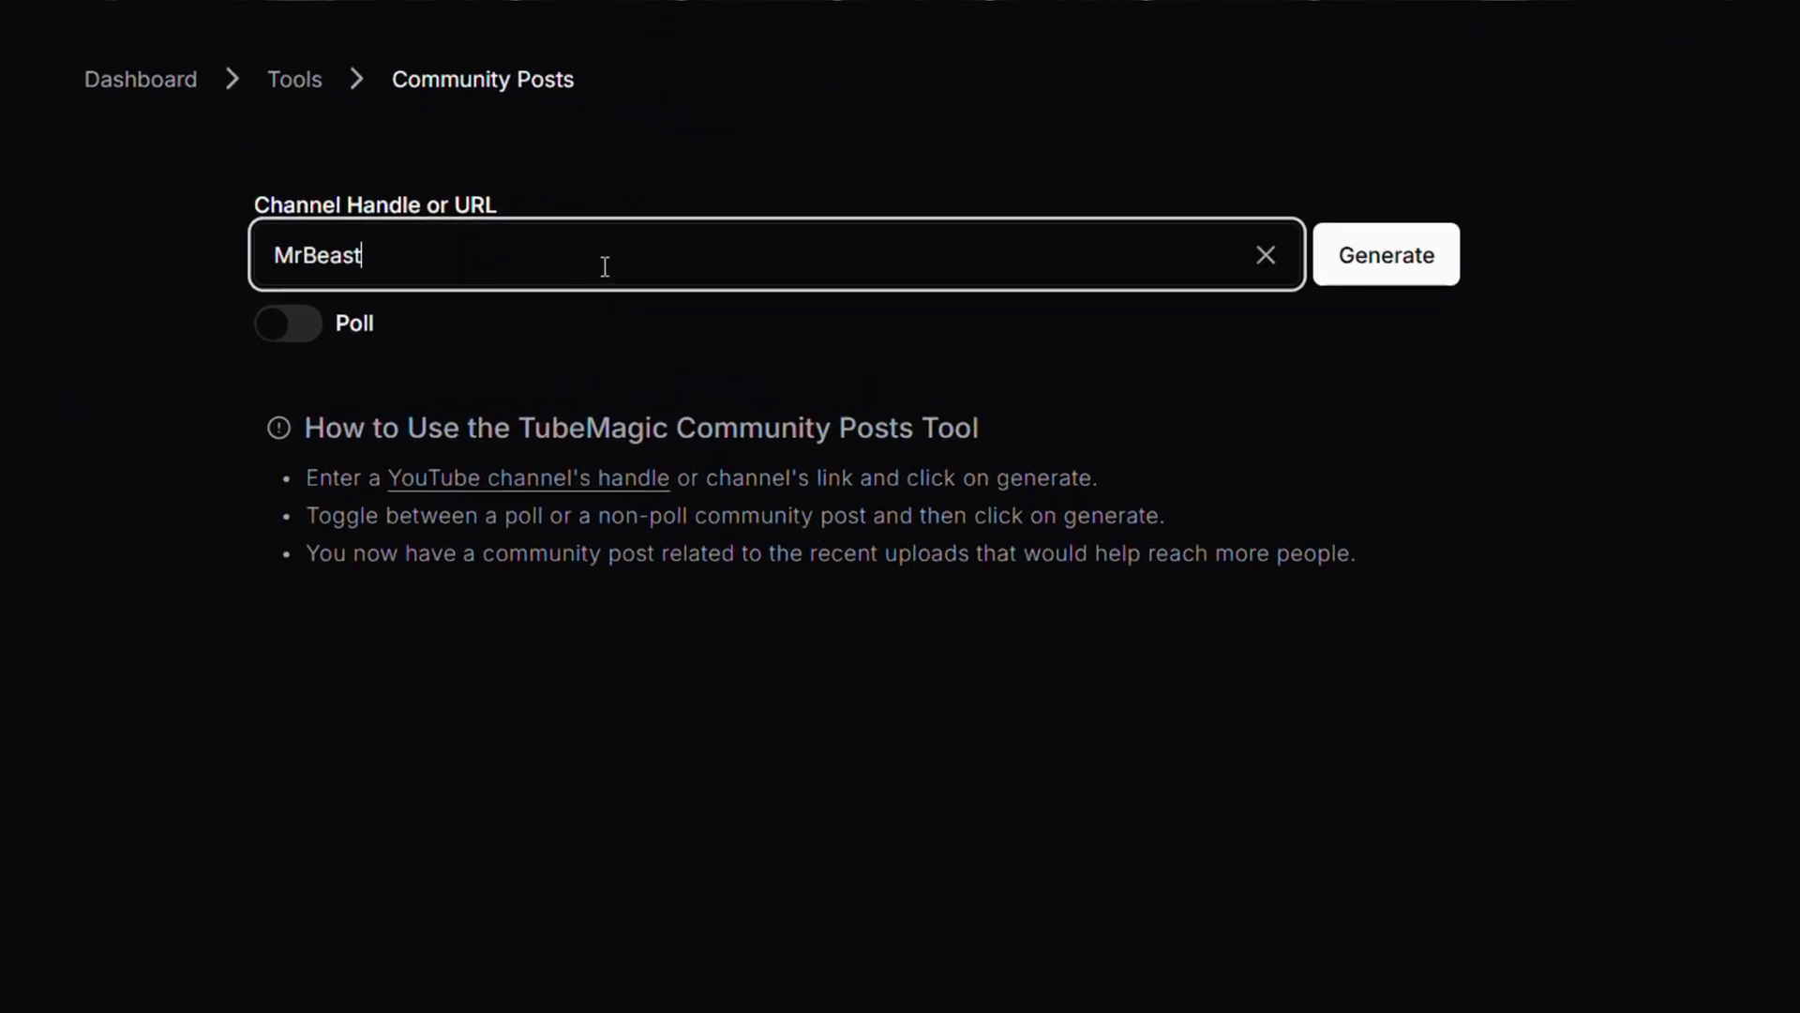
click(1409, 270)
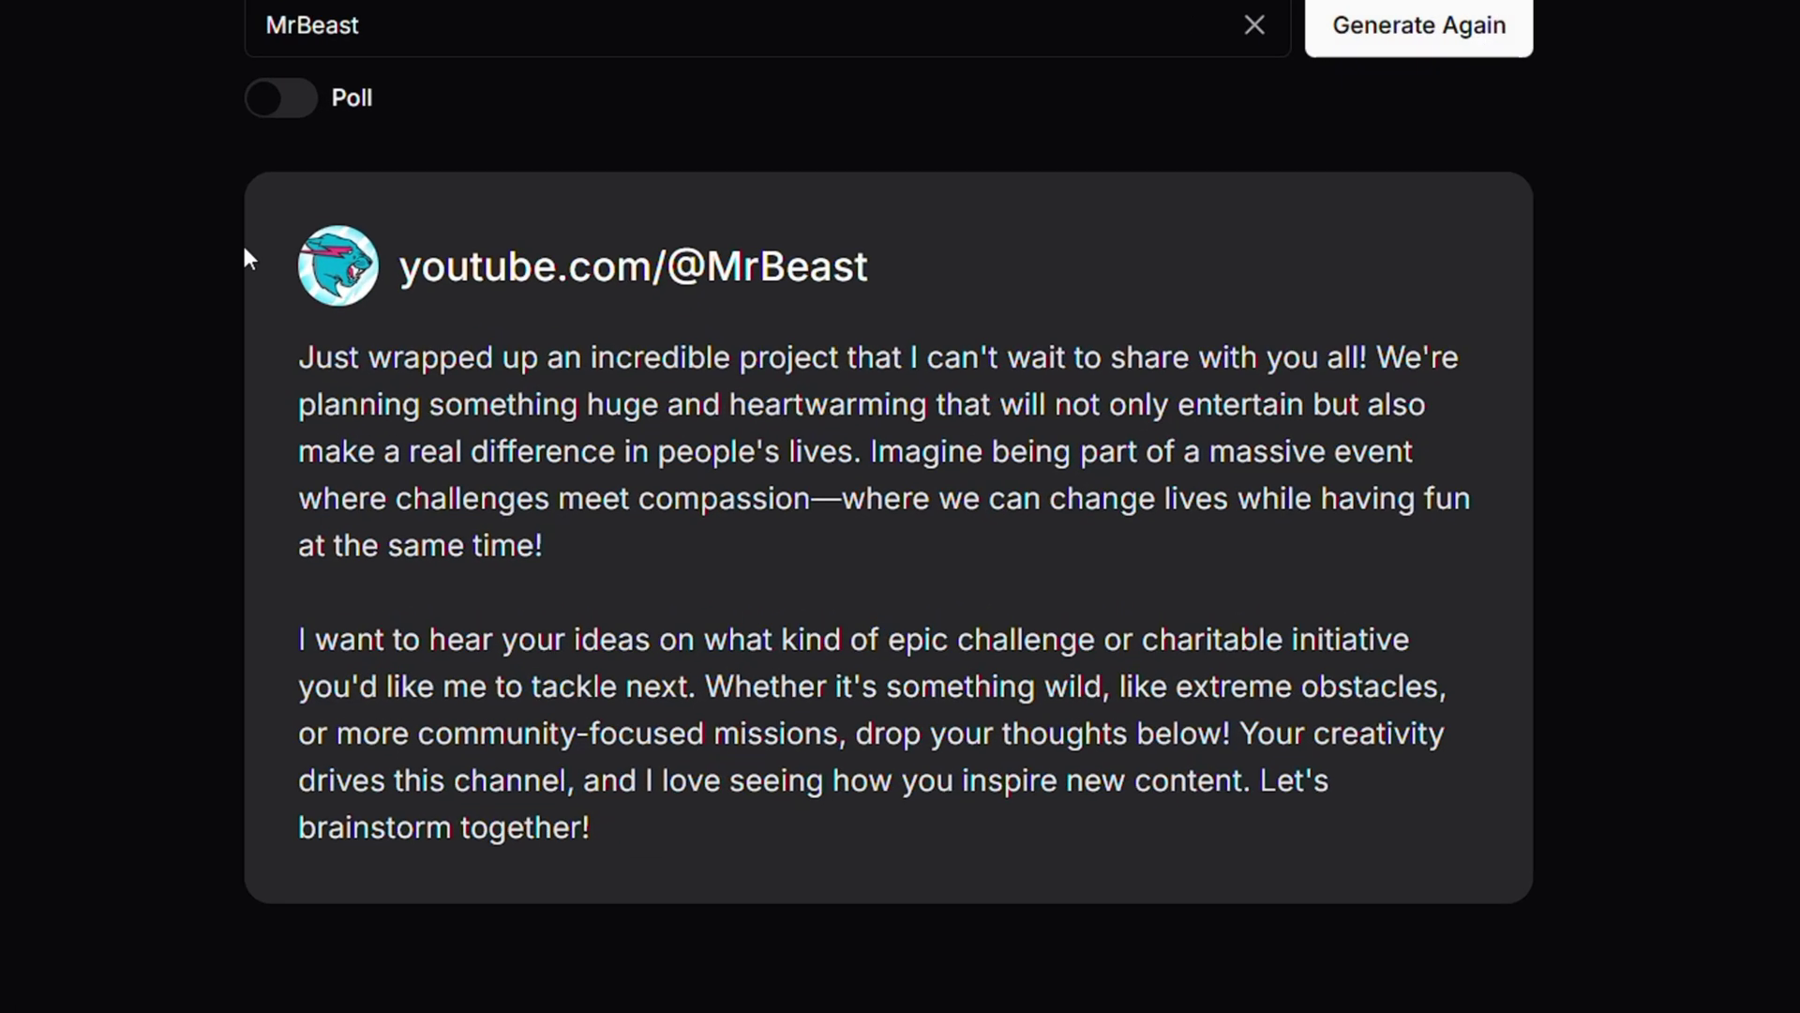
drag(571, 382, 1029, 744)
click(976, 851)
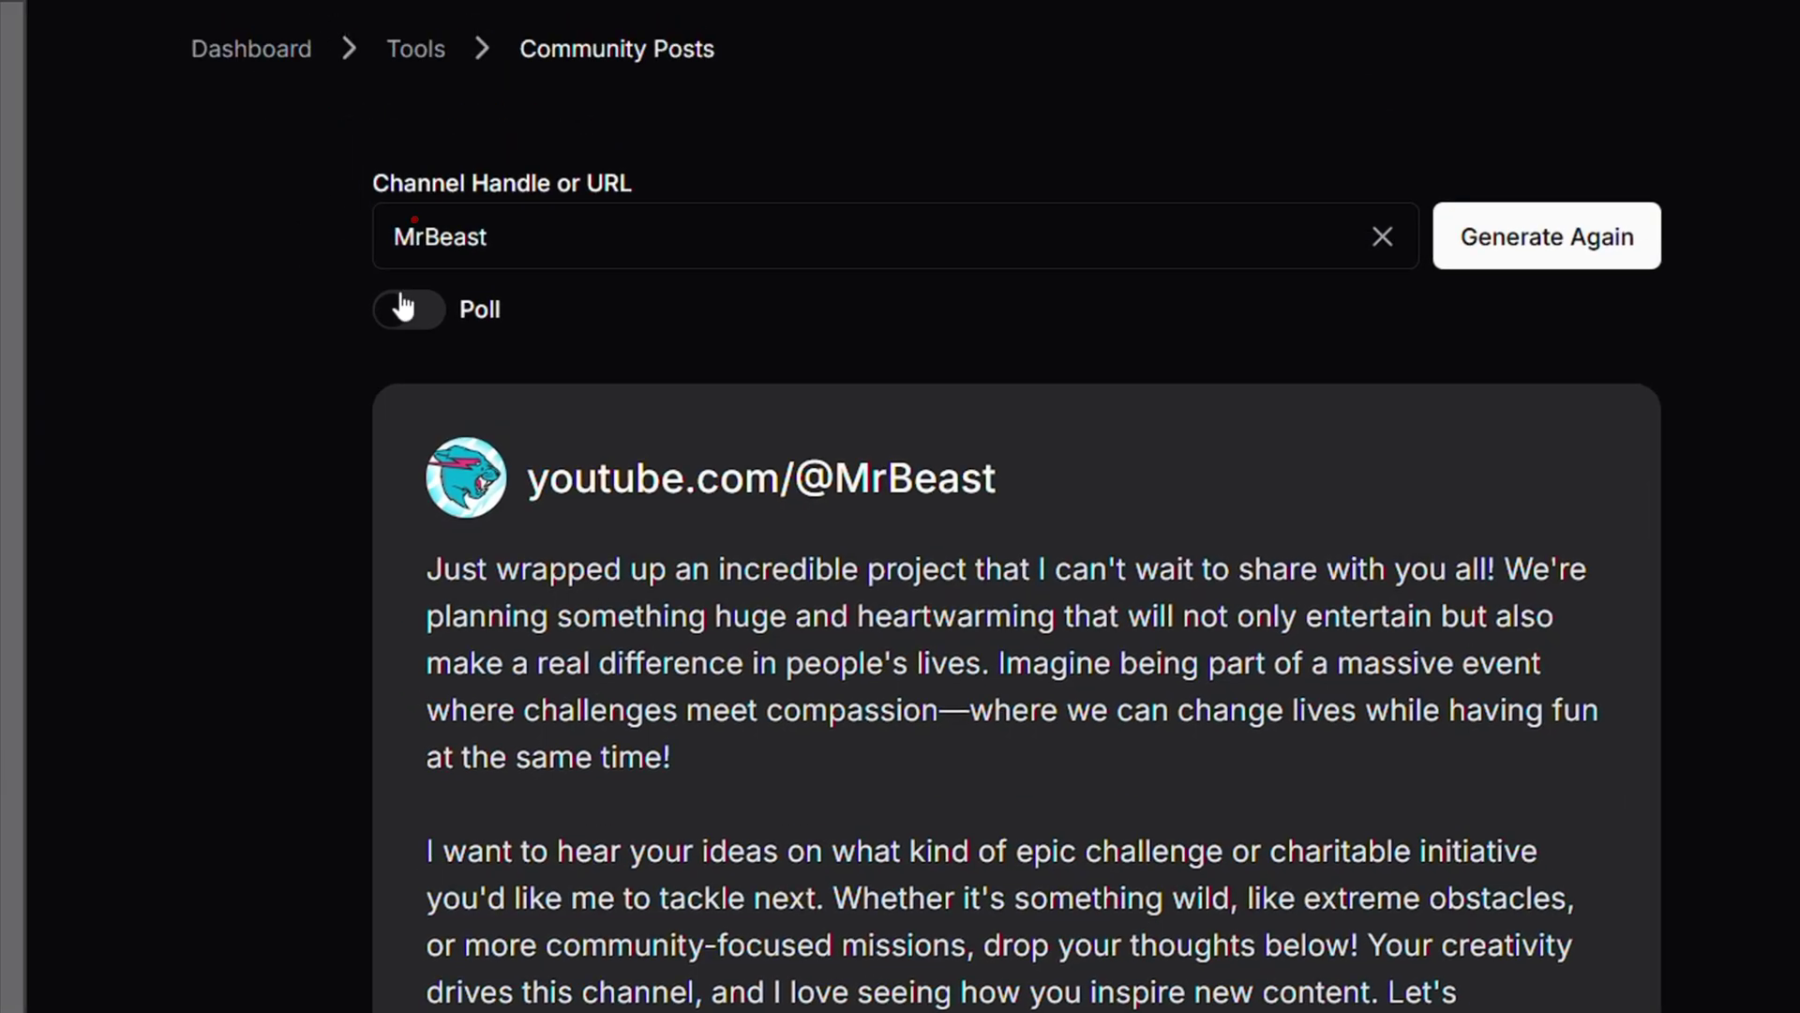
Step: Switch on Poll mode and generate a poll post for MrBeast
click(403, 305)
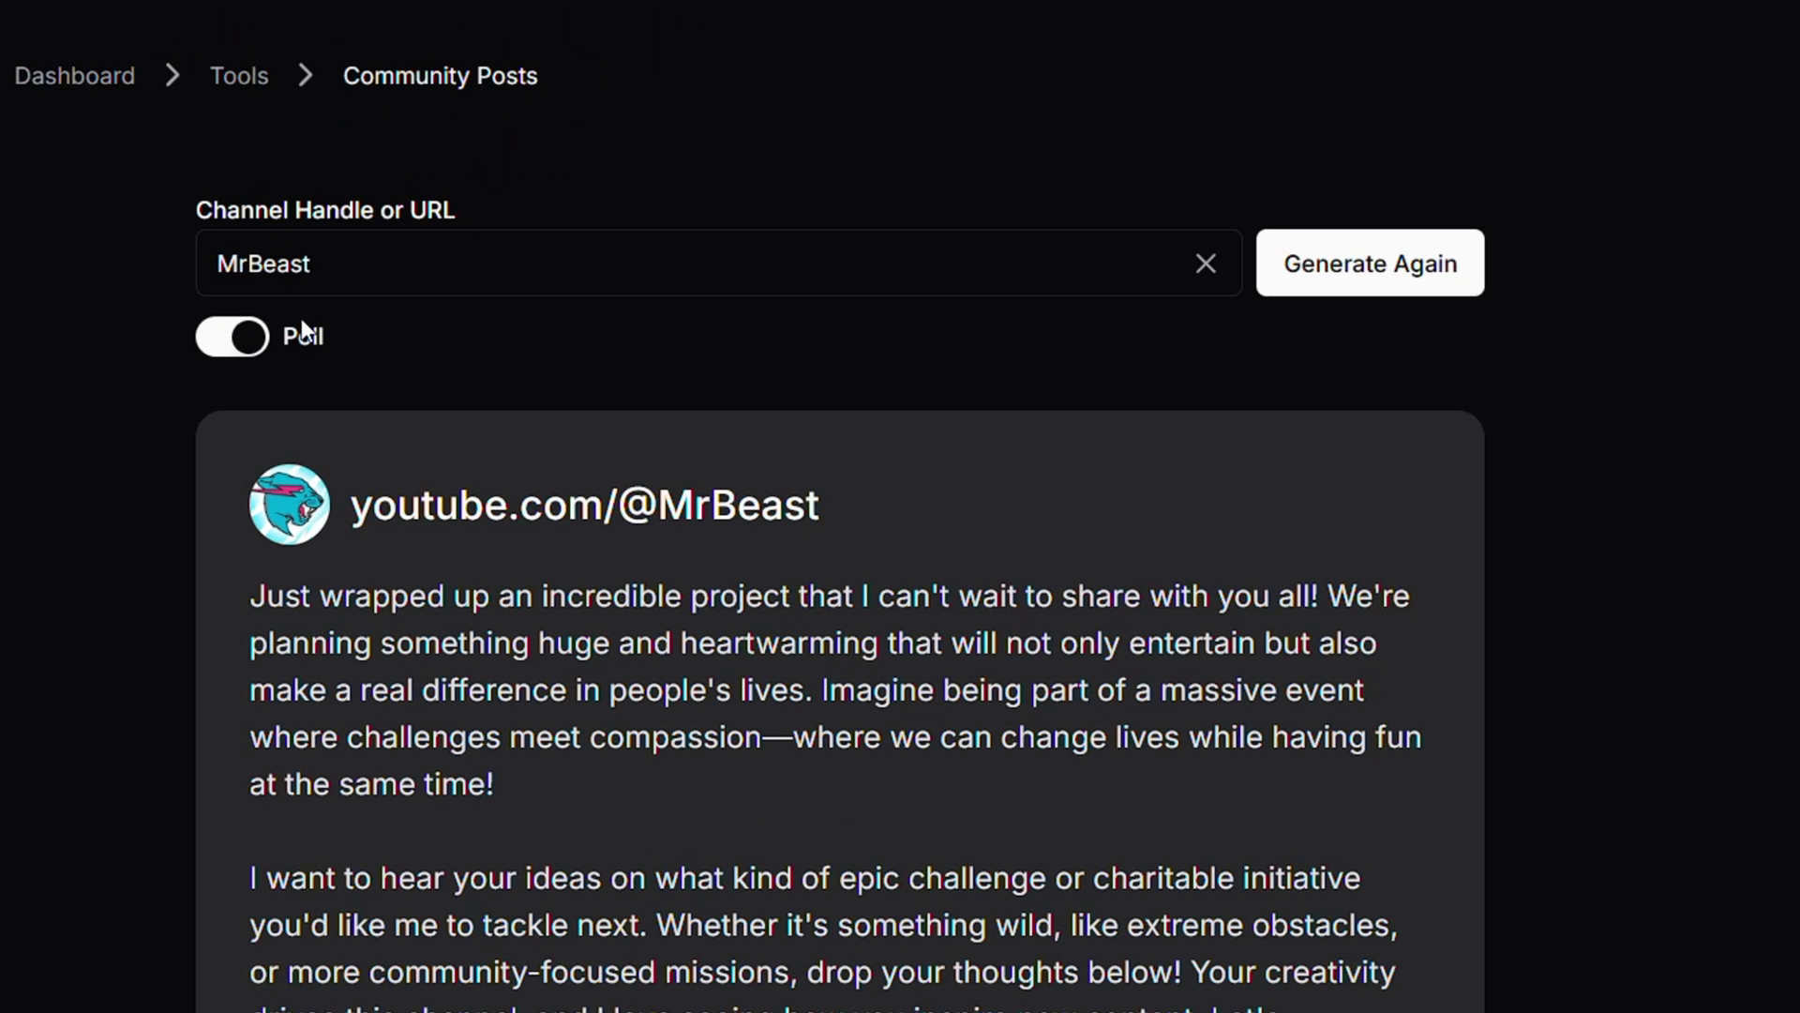
click(1570, 237)
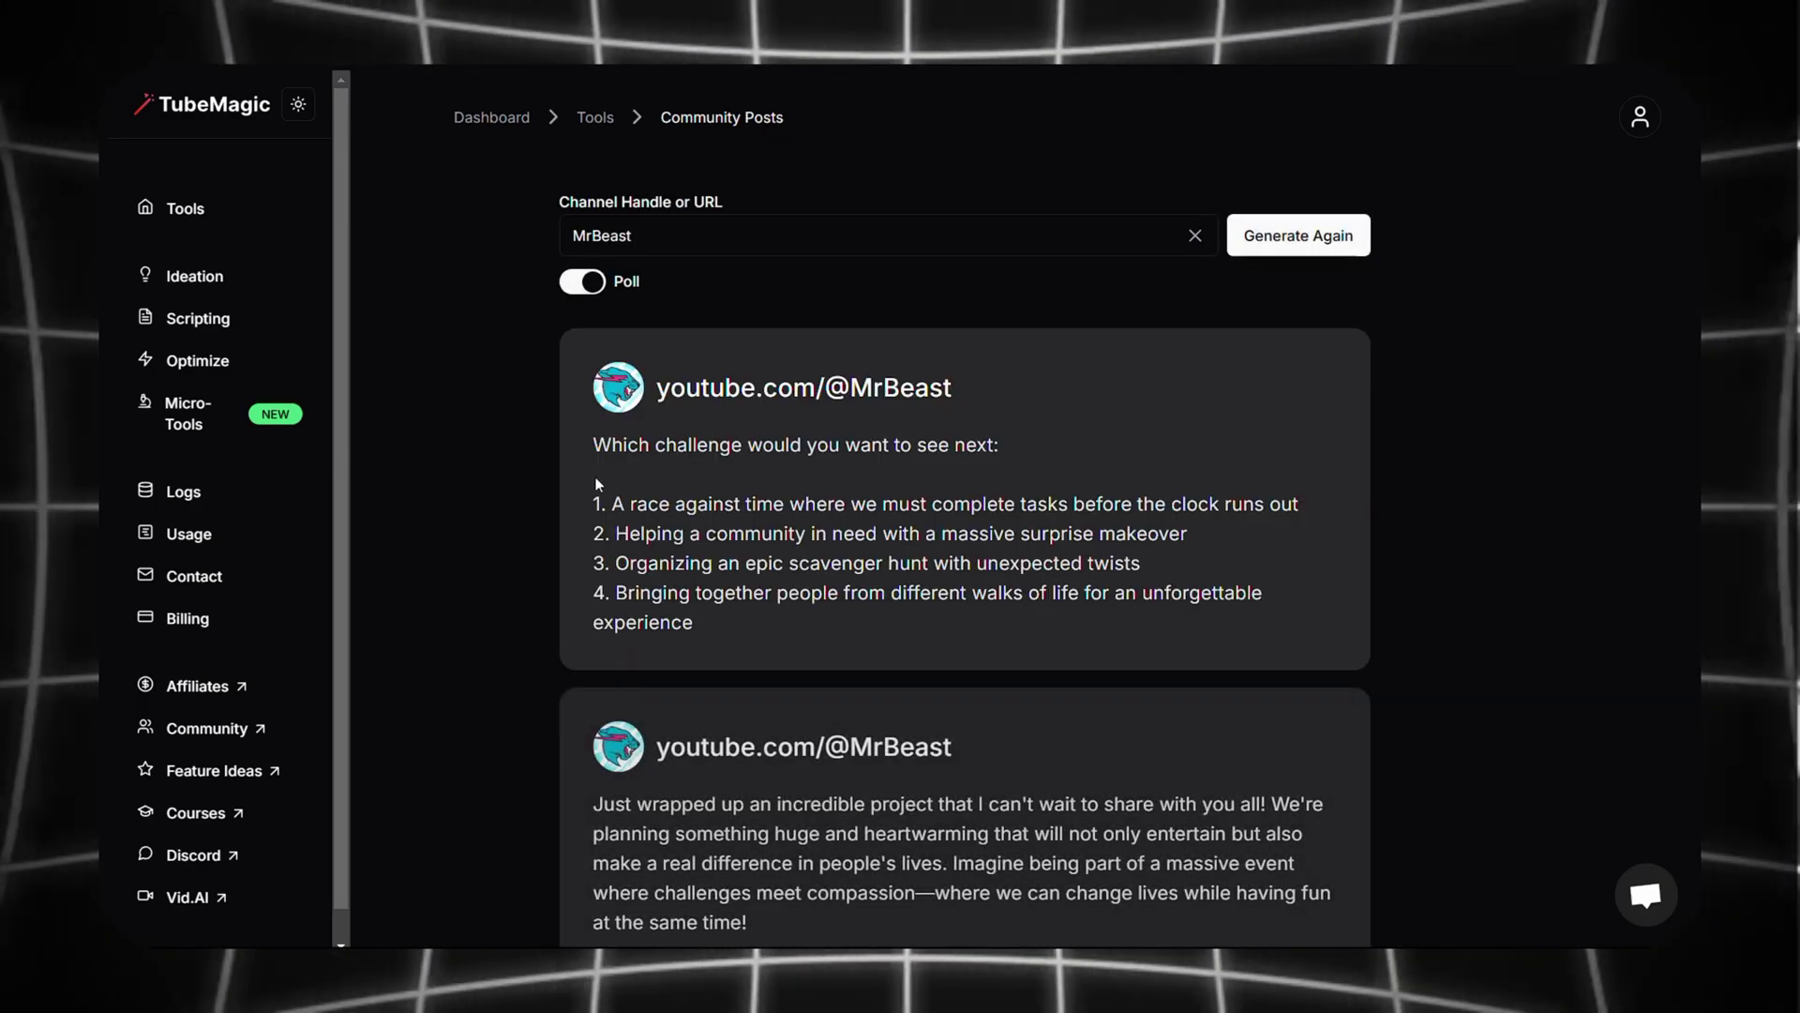
drag(594, 444, 1036, 448)
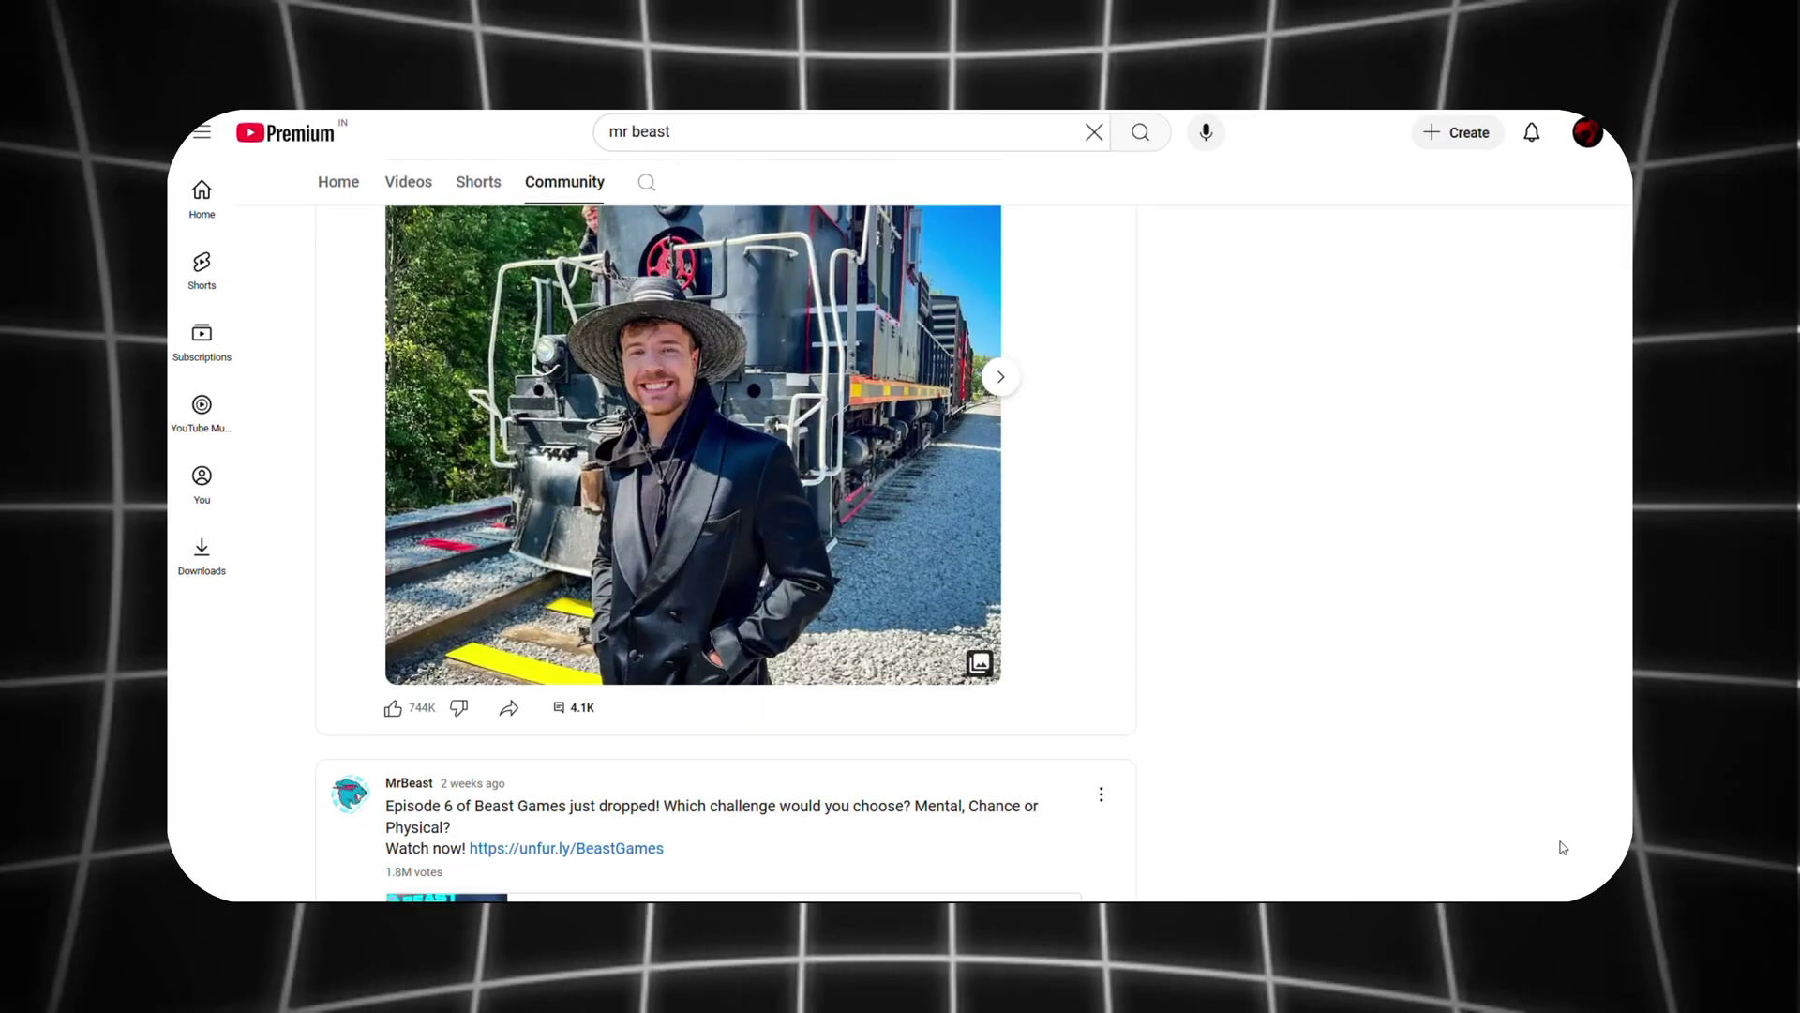
scroll(1582, 856, down, 15)
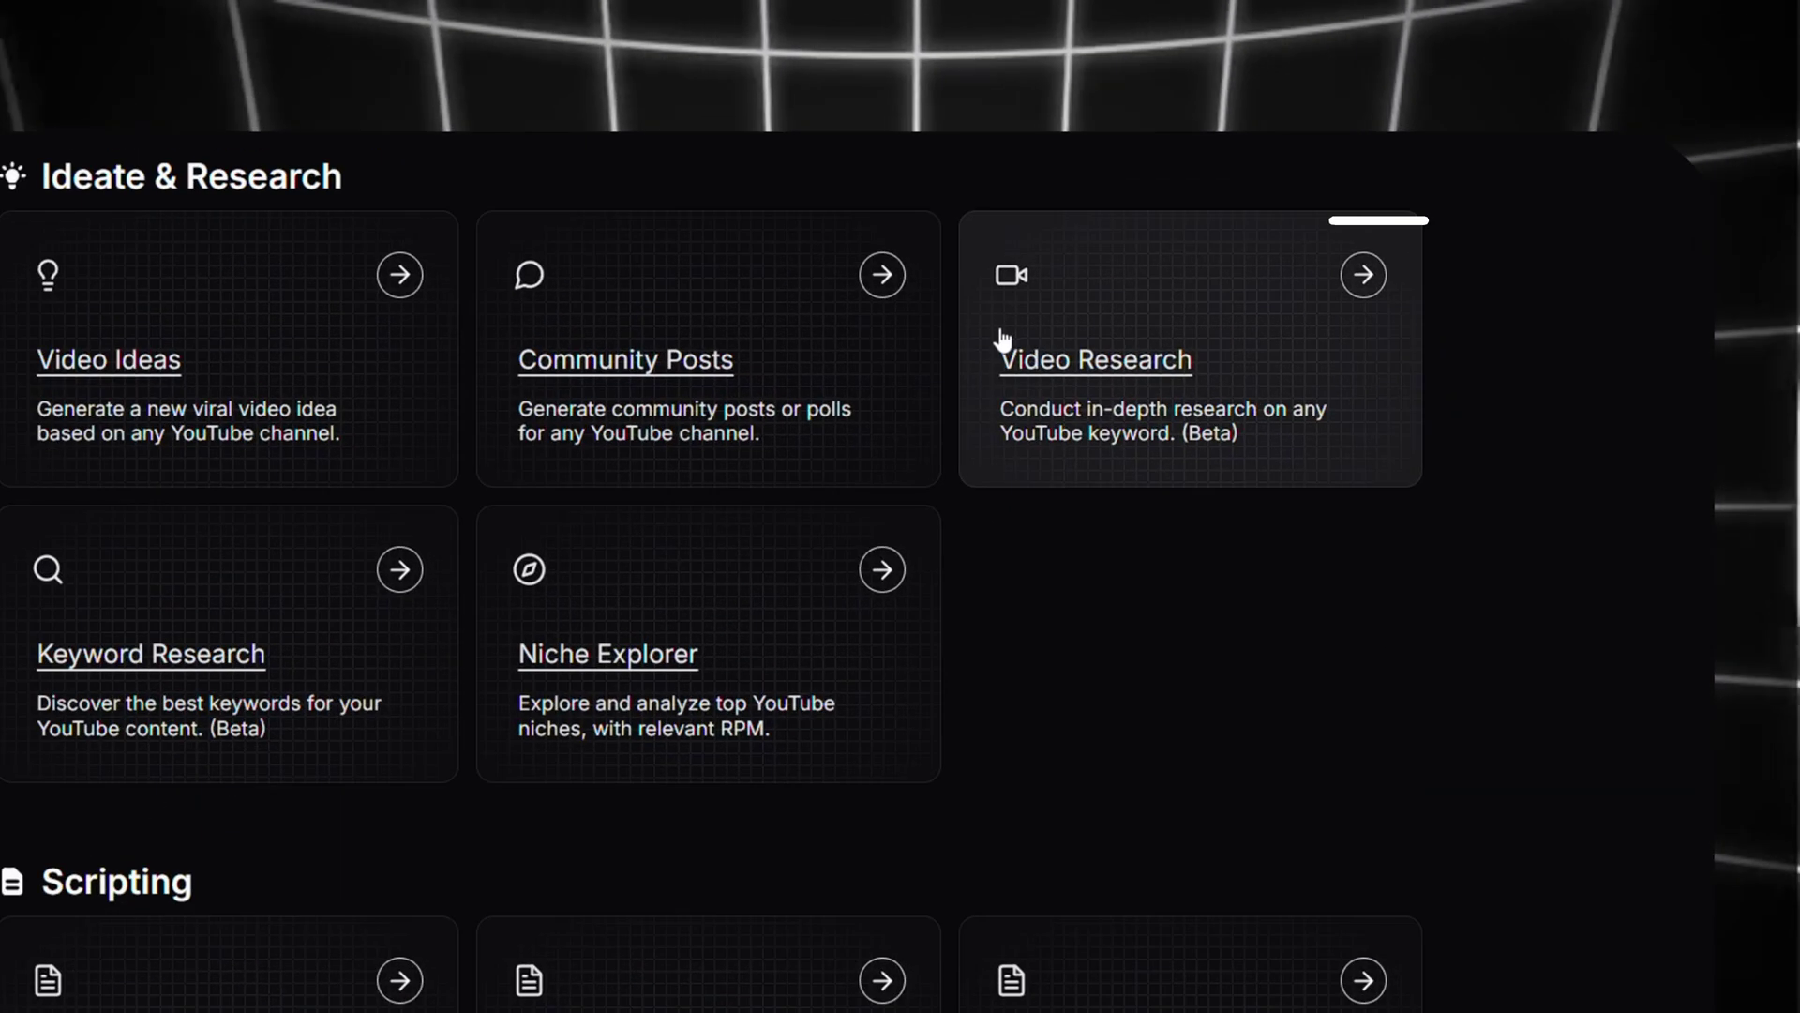
Step: Search Video Research for 'youtube automation using ai in 2025' with Subscribers, View Count and Date filters
click(1177, 409)
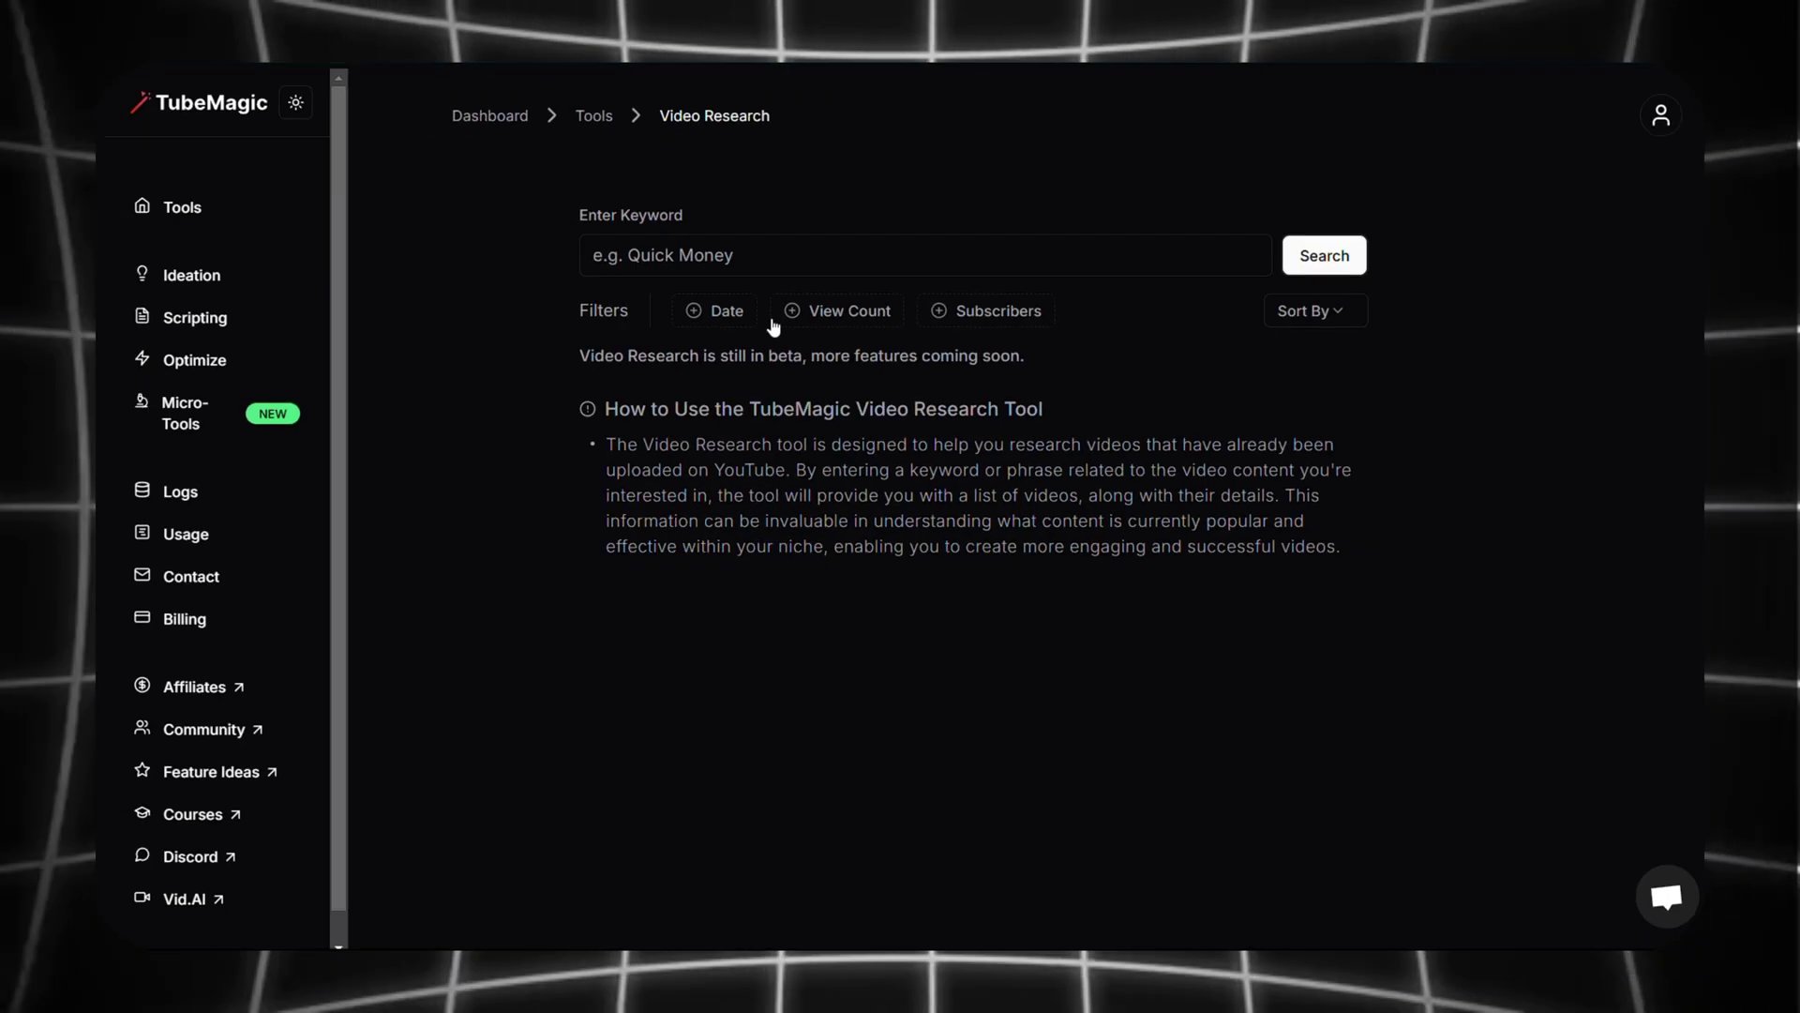
click(654, 256)
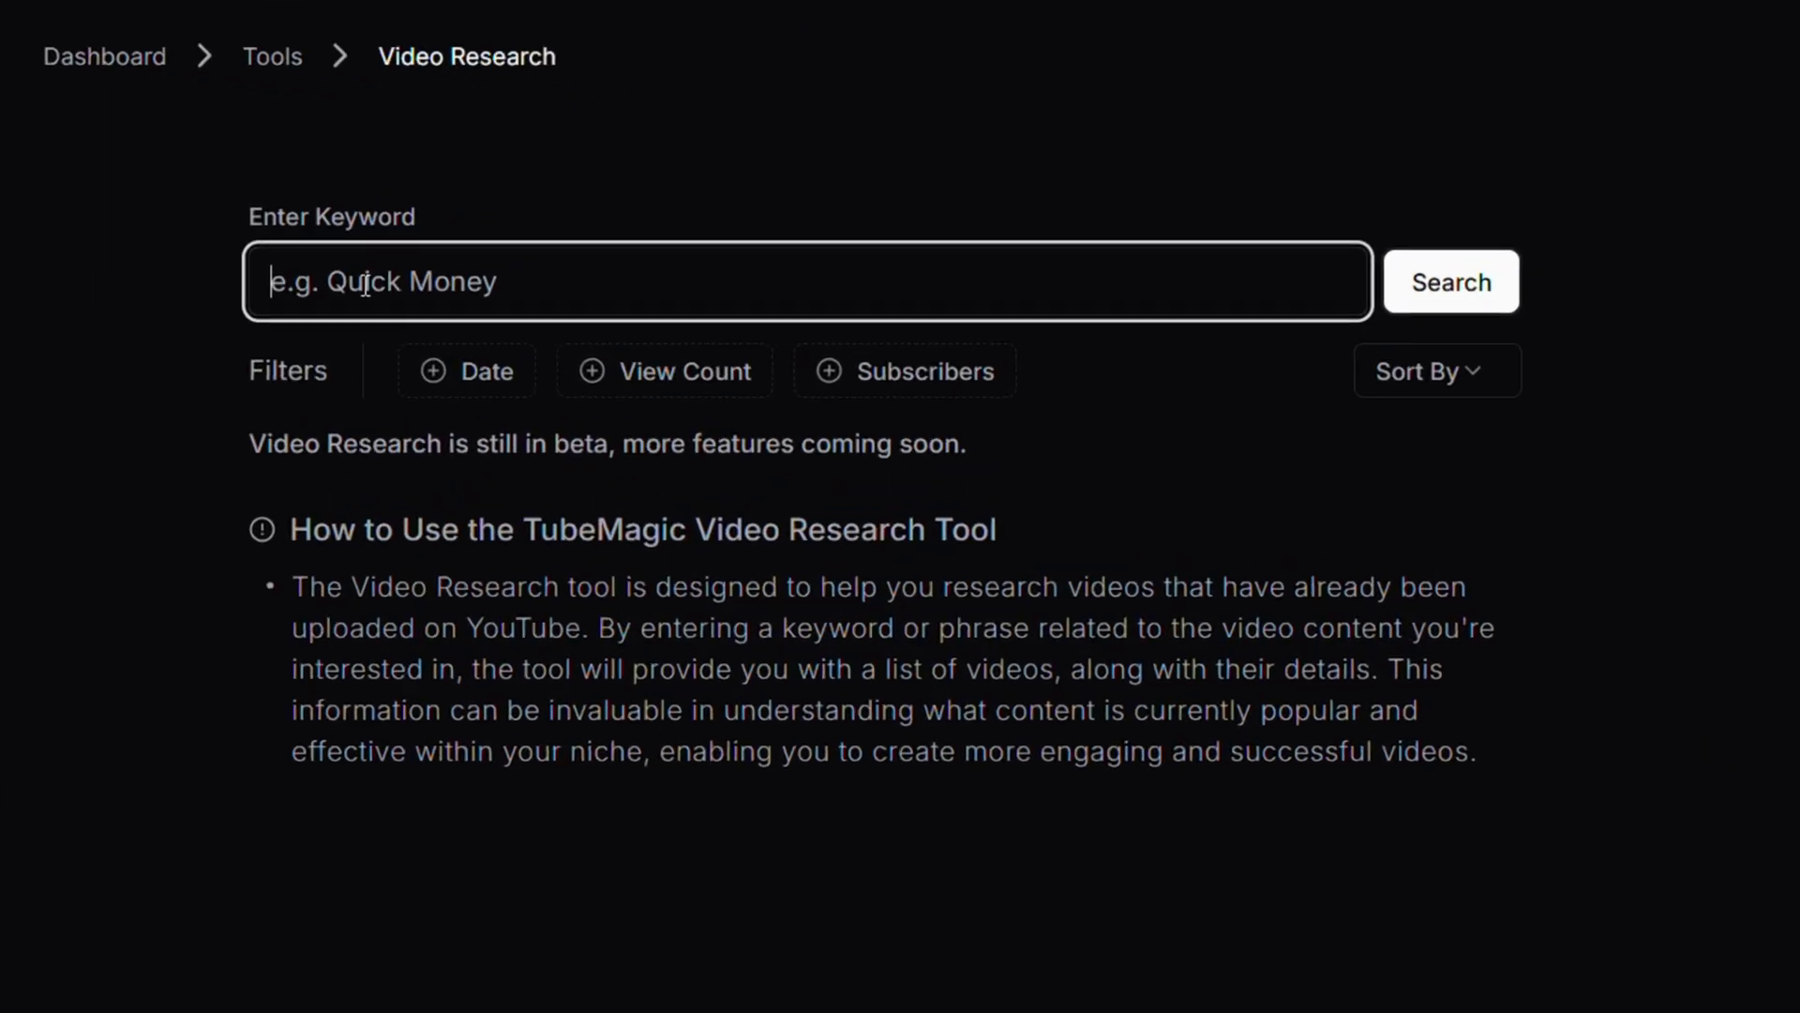
text(y)
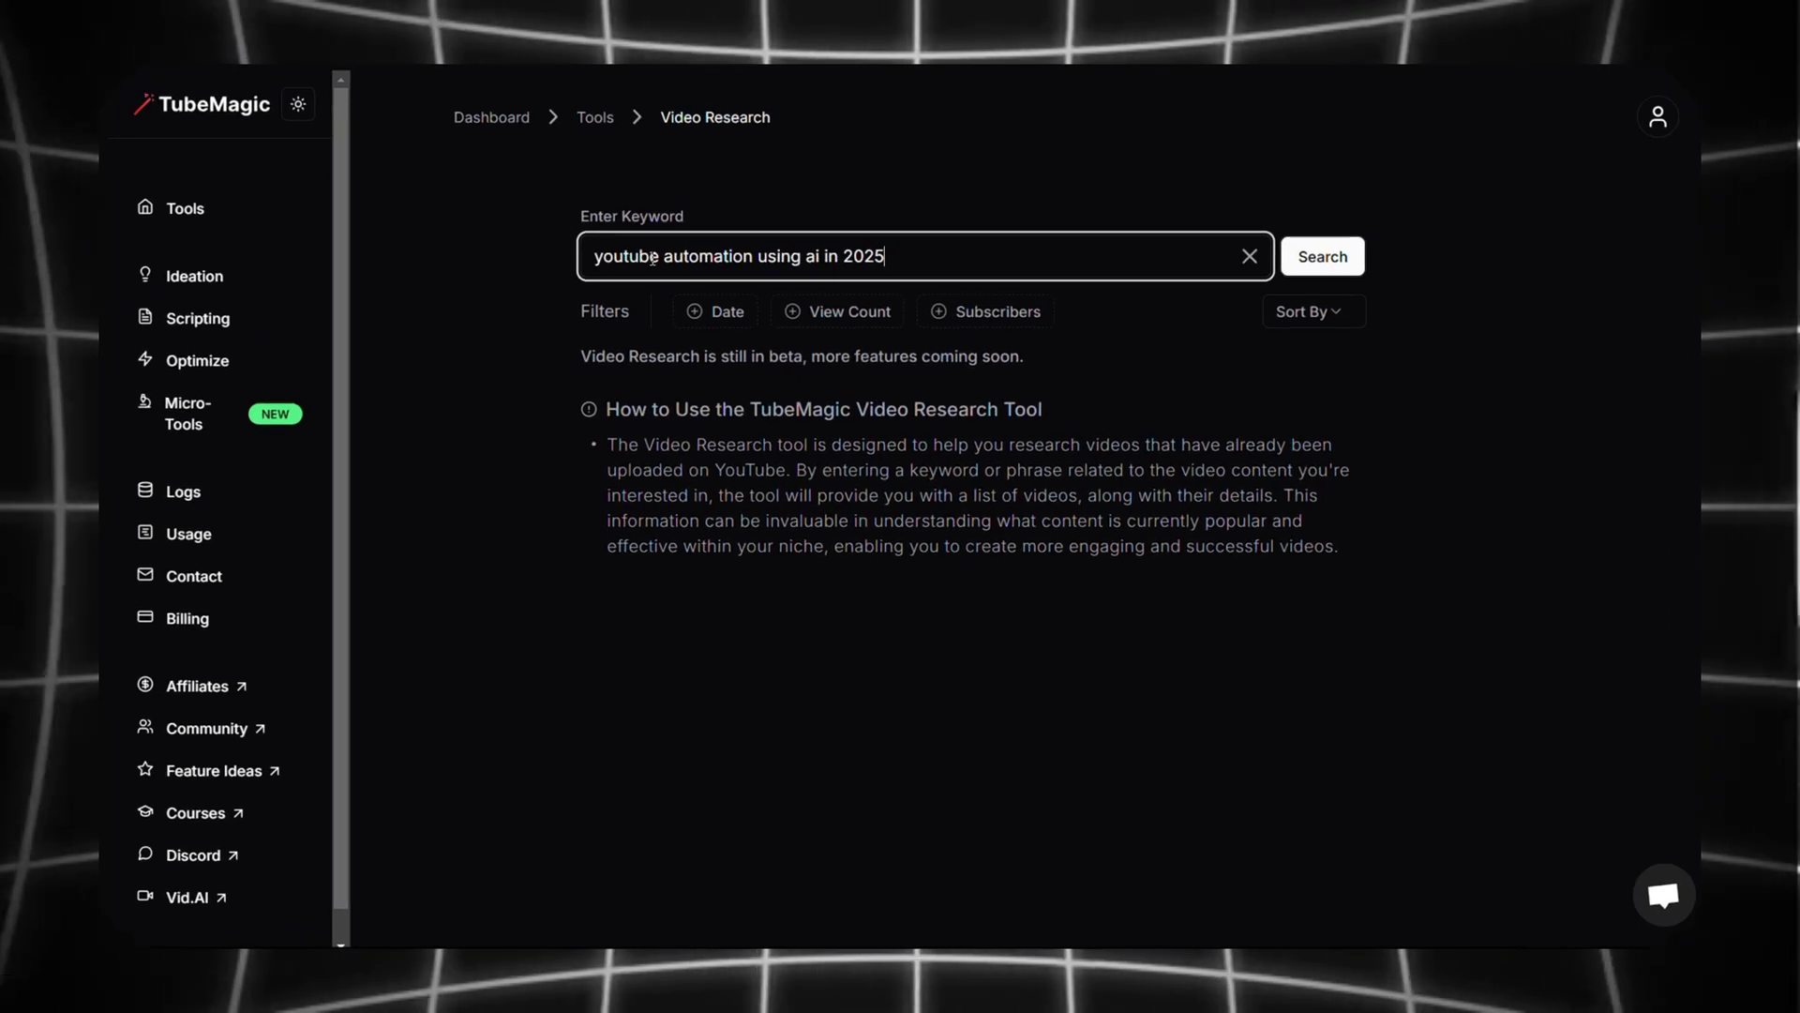
click(999, 324)
click(1000, 325)
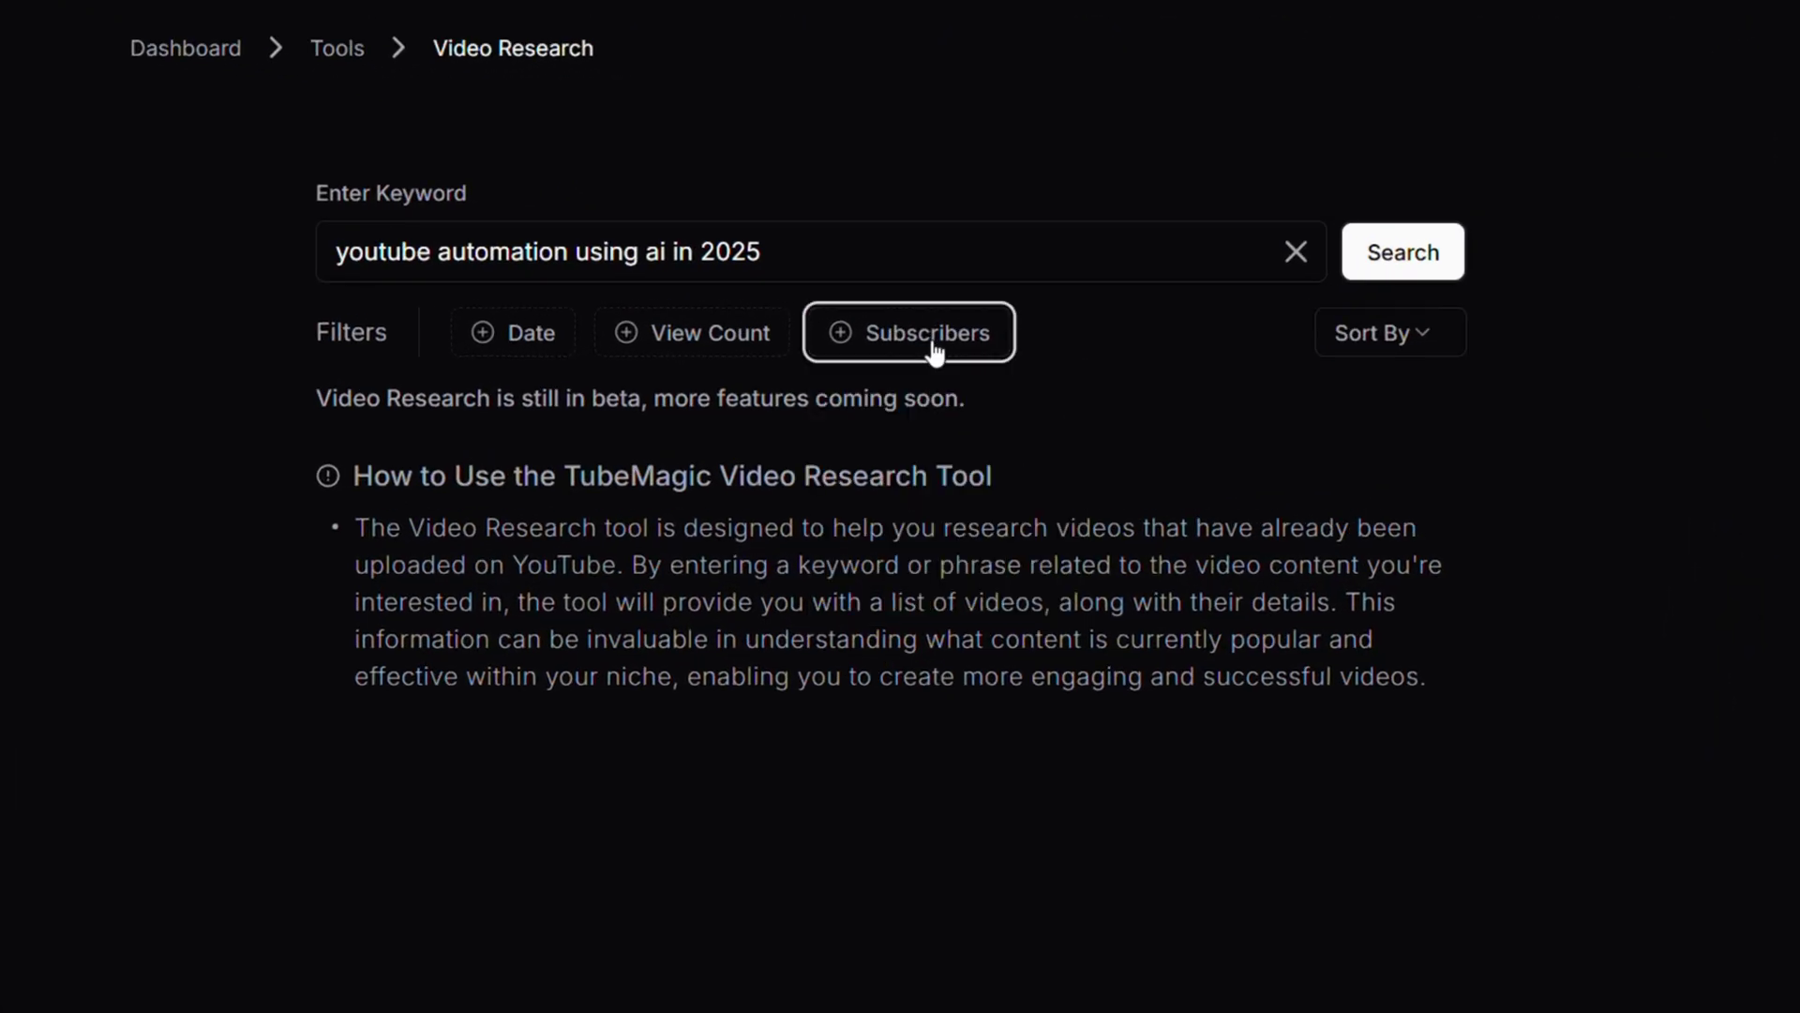
double_click(665, 334)
click(507, 346)
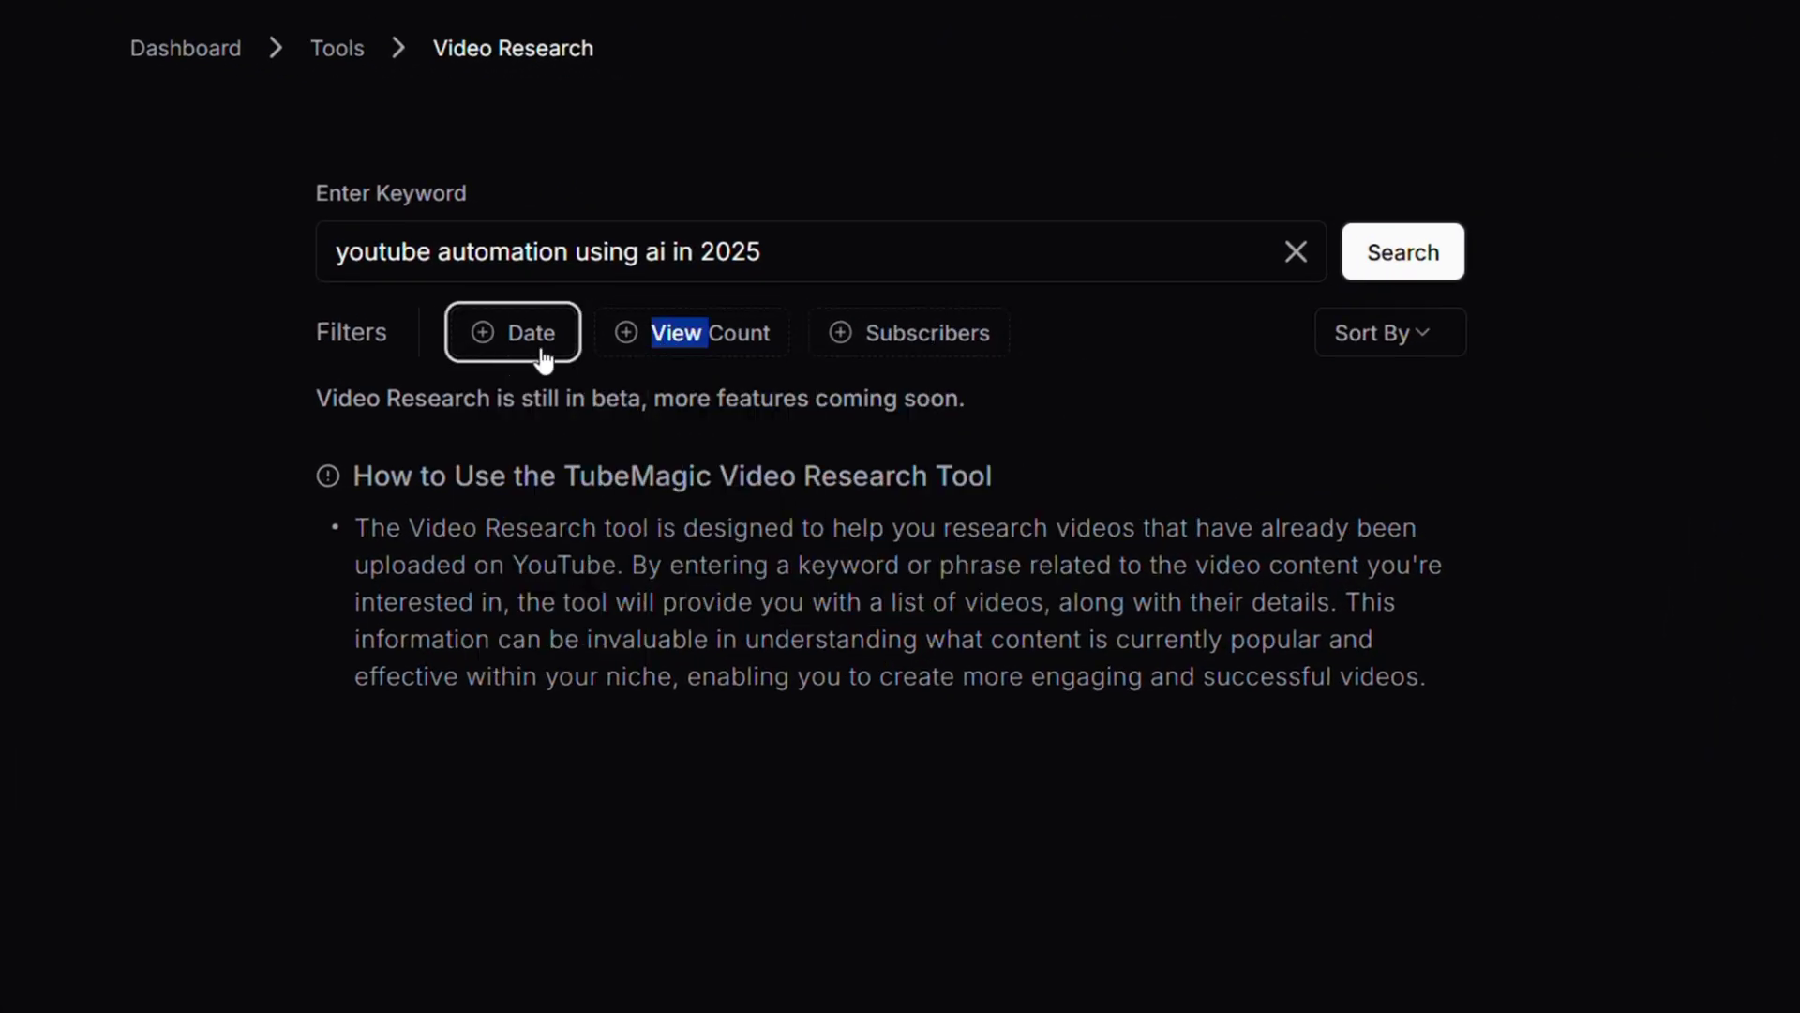
click(1387, 267)
scroll(1407, 503, down, 3)
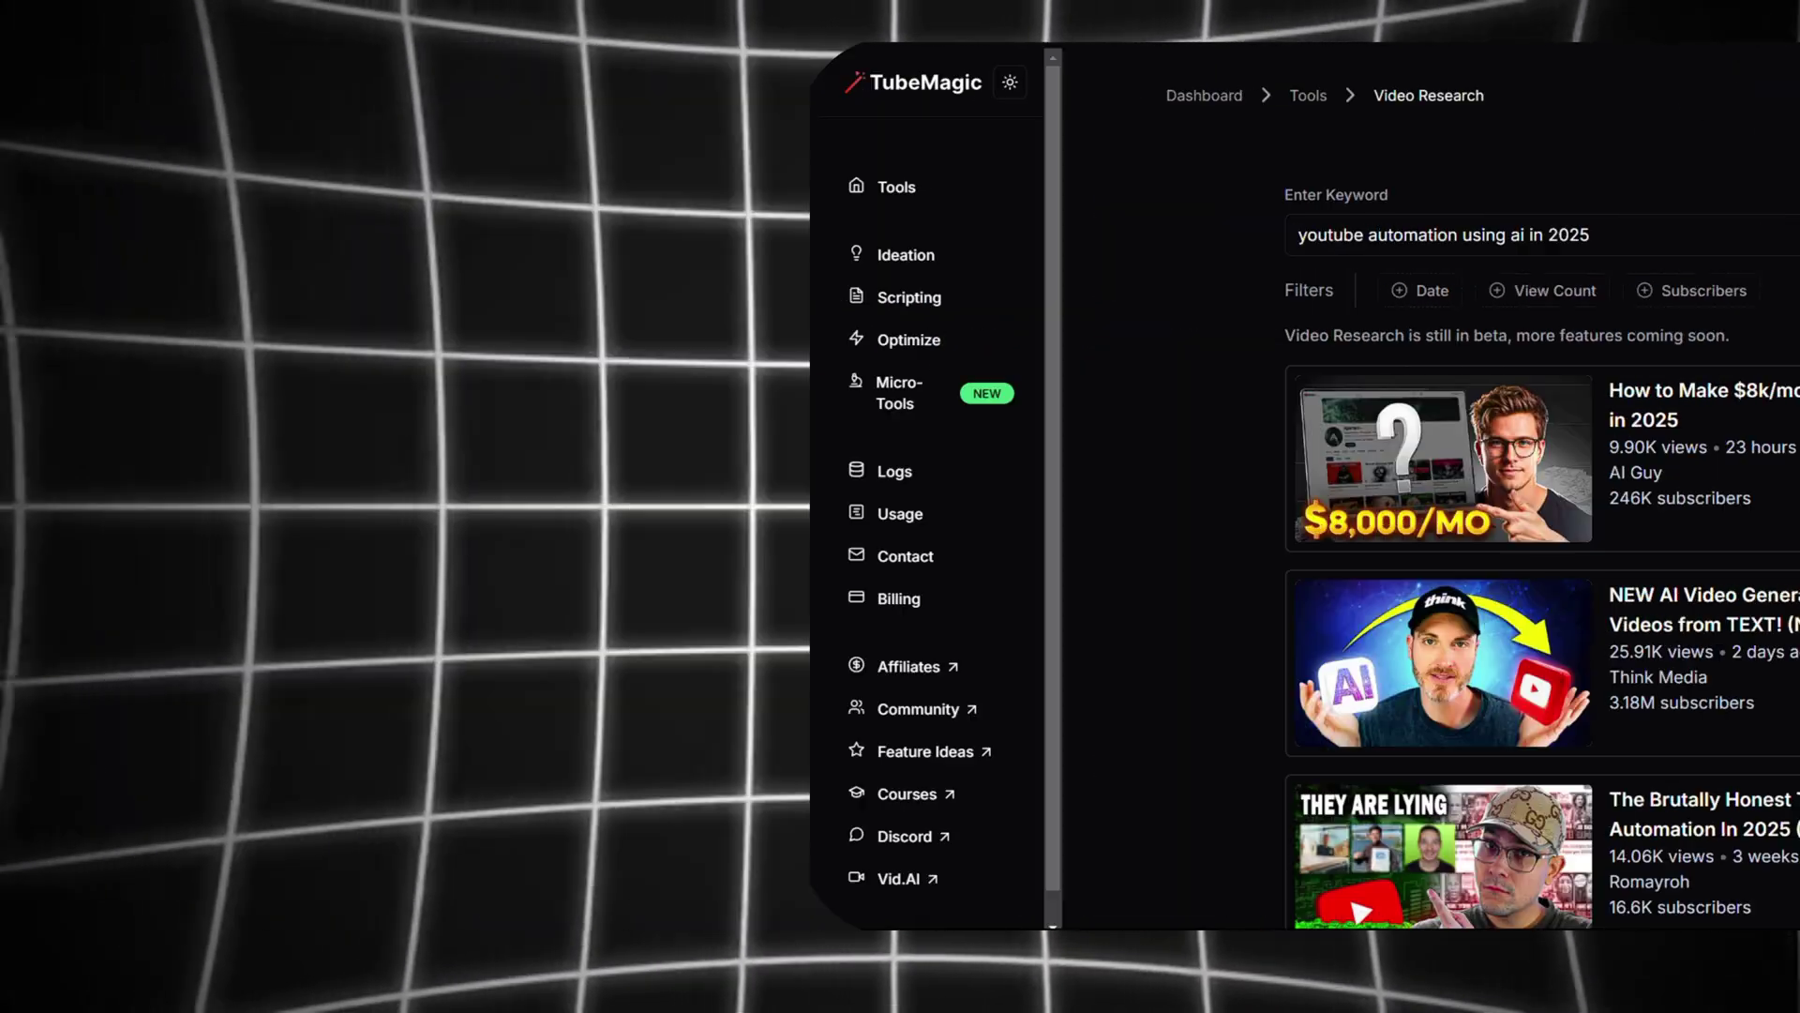
click(278, 281)
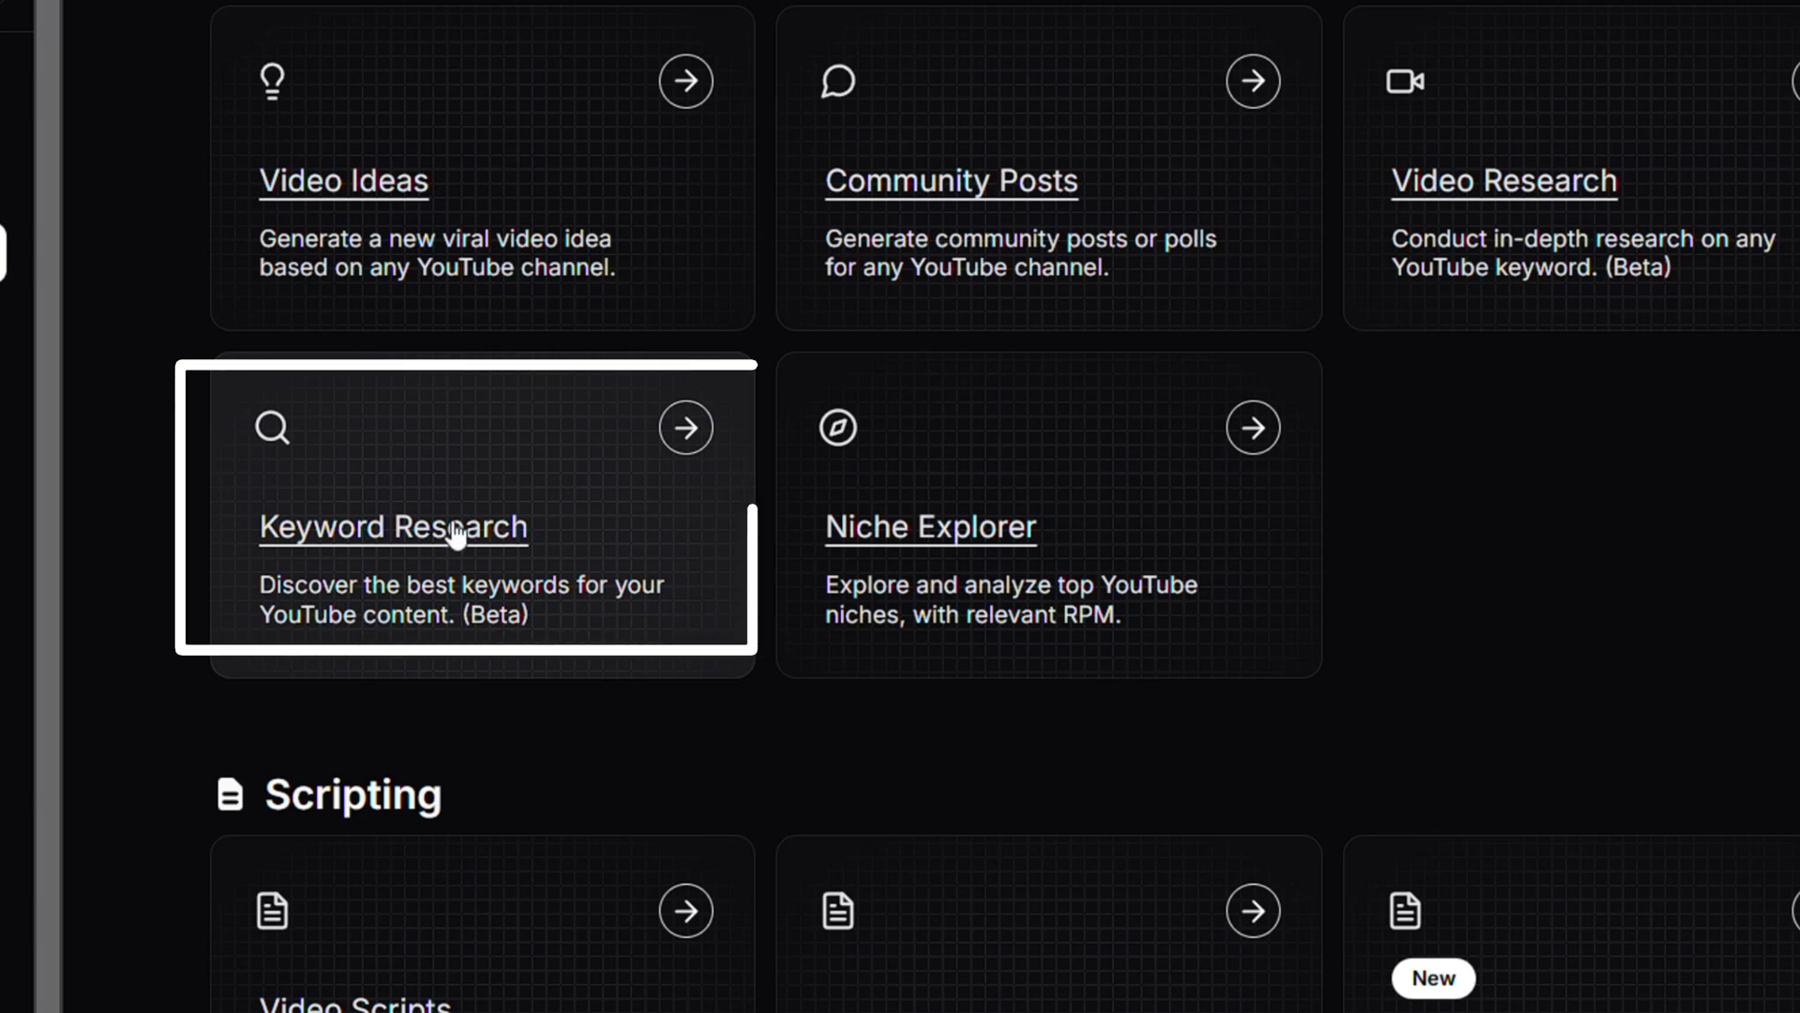
Step: Look up search volume, competition and Magic Score for 'youtube automation' in Keyword Research
click(455, 534)
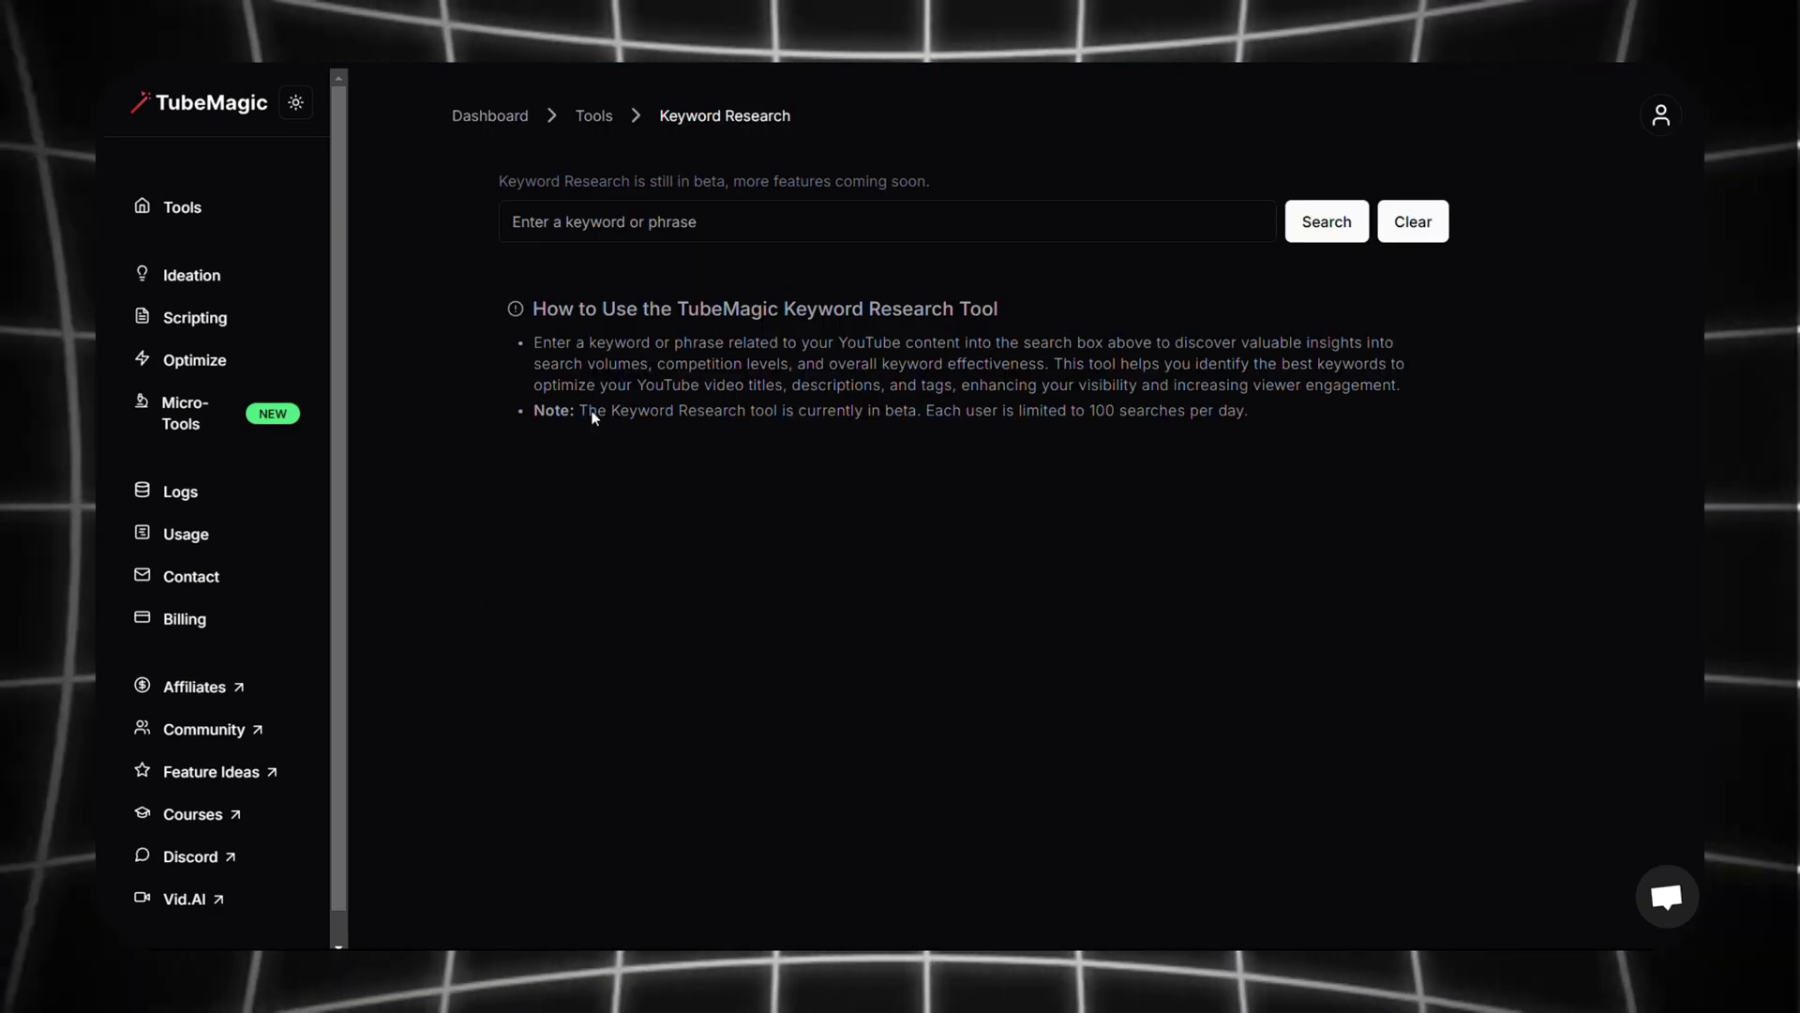
click(613, 216)
text(youtube automation)
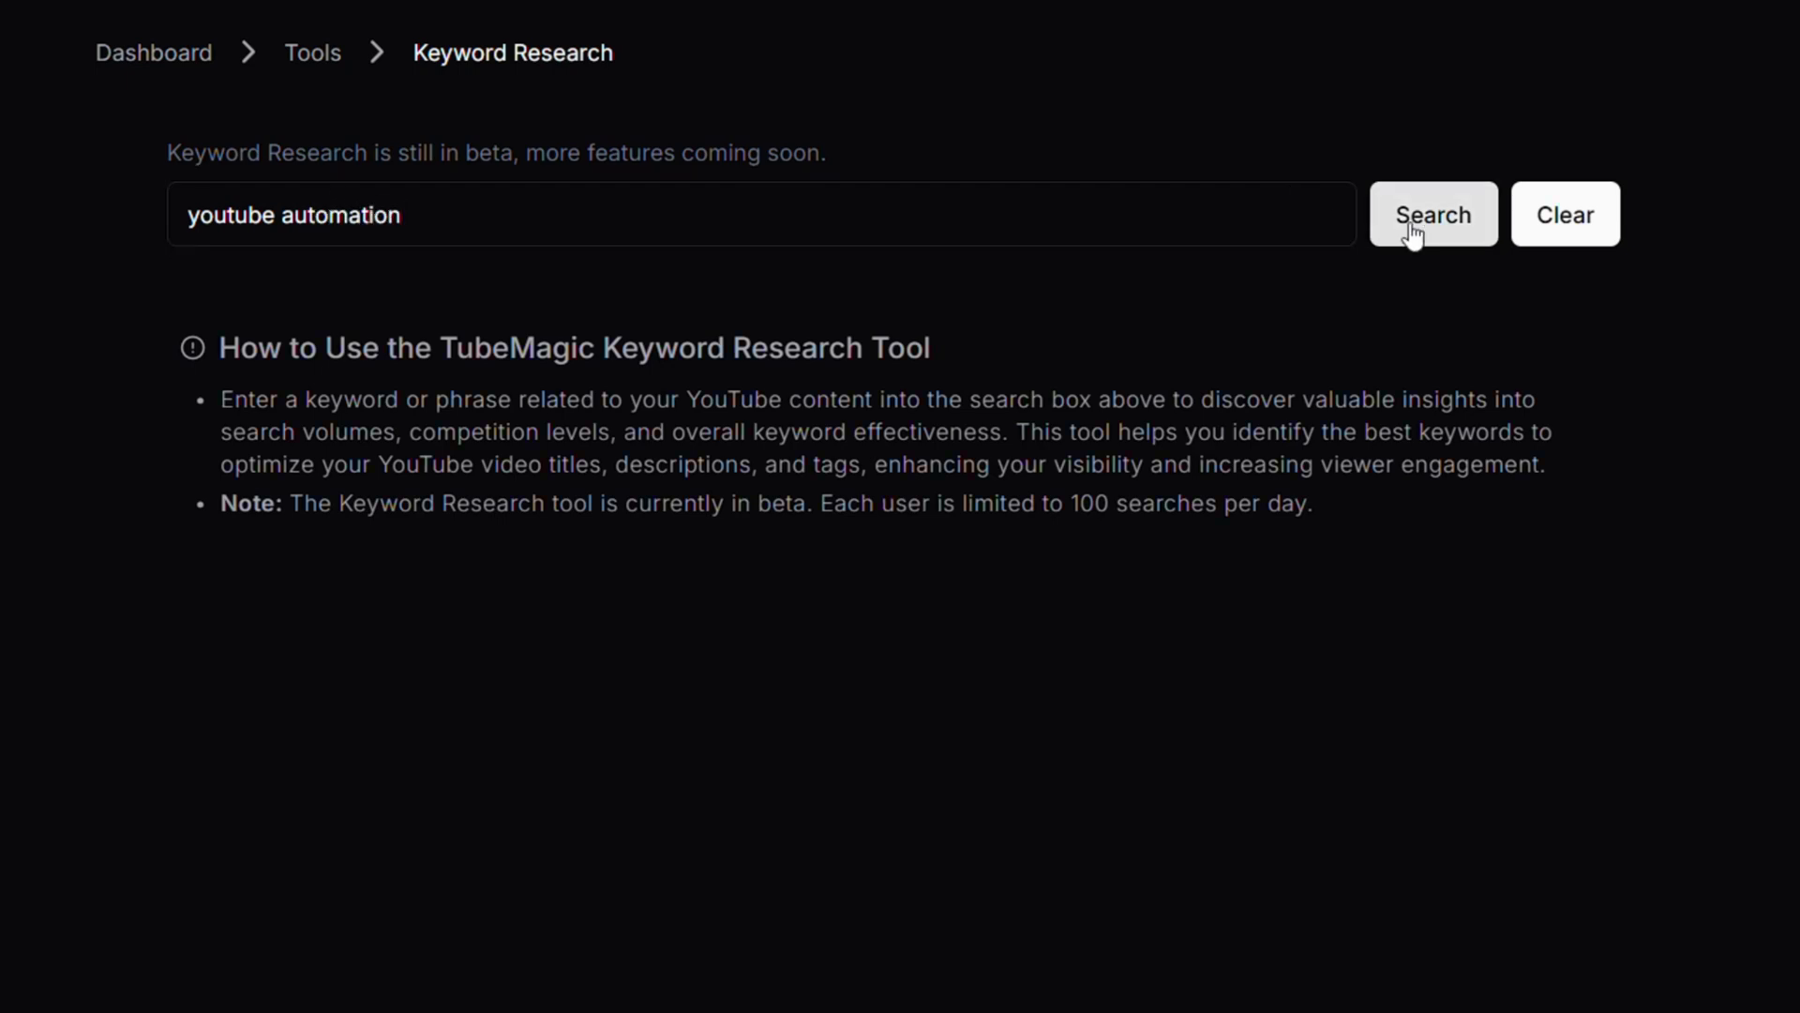
click(1413, 225)
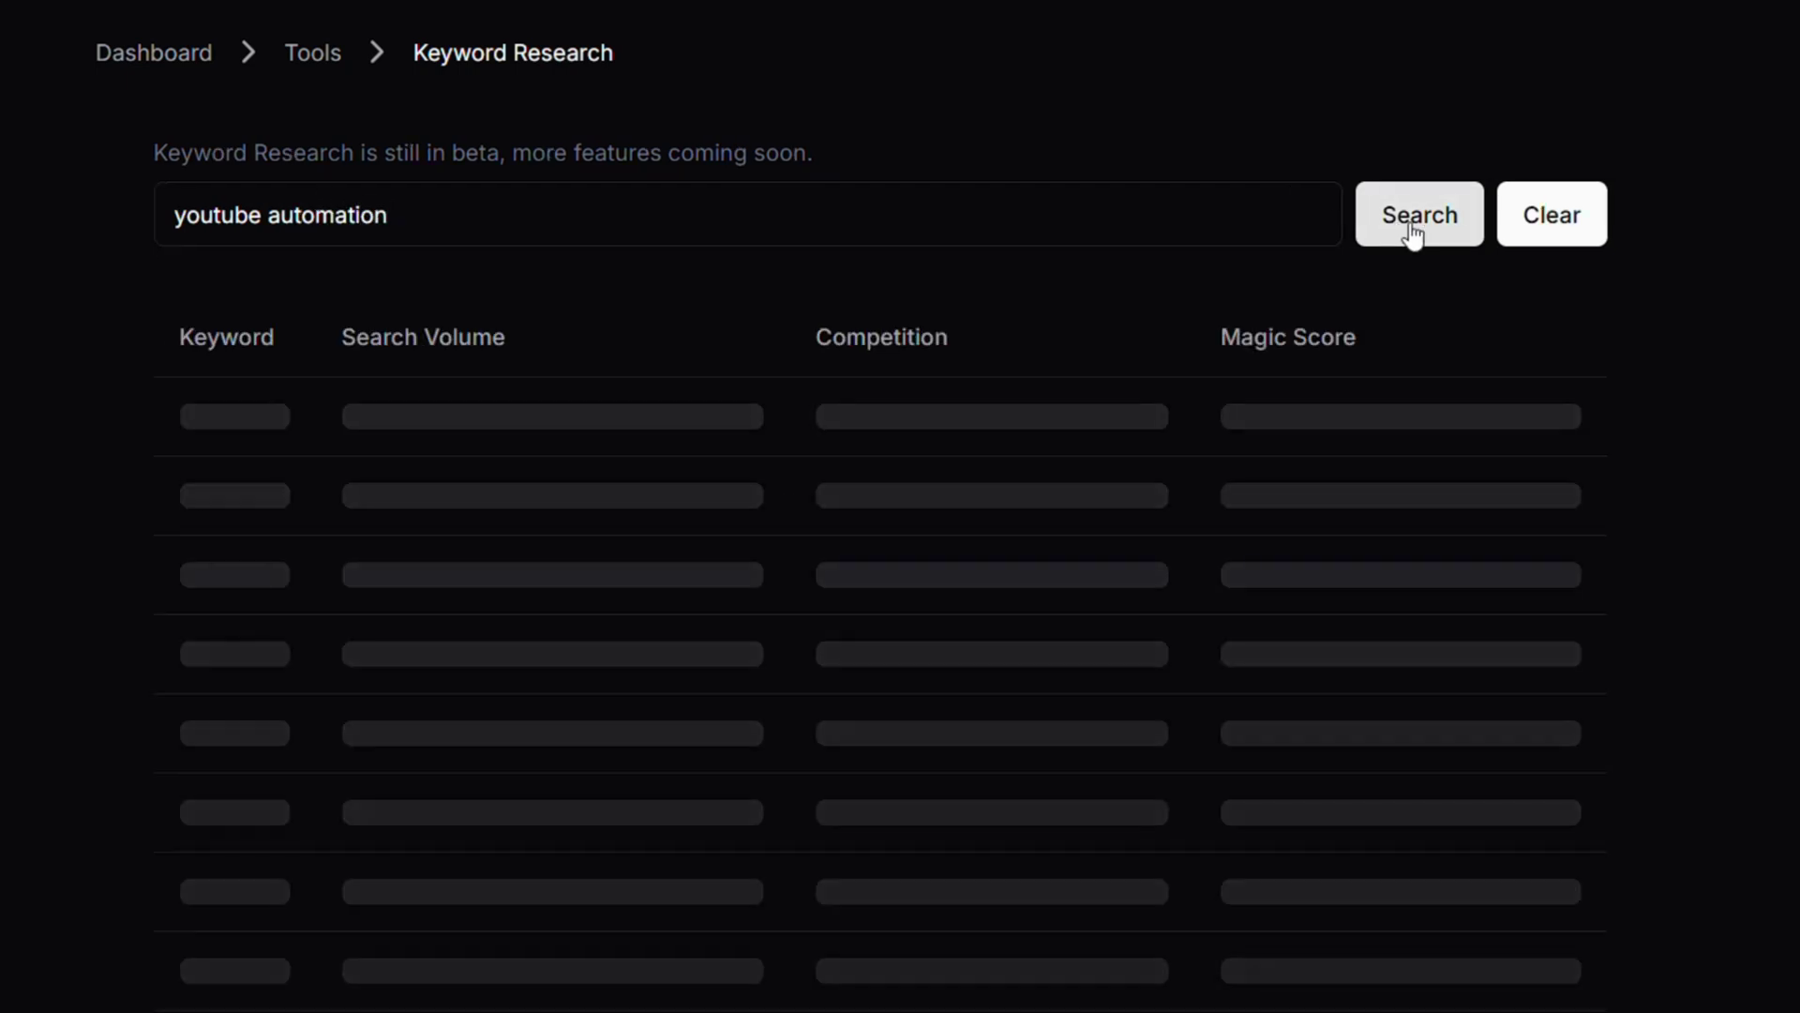
scroll(1105, 600, down, 1)
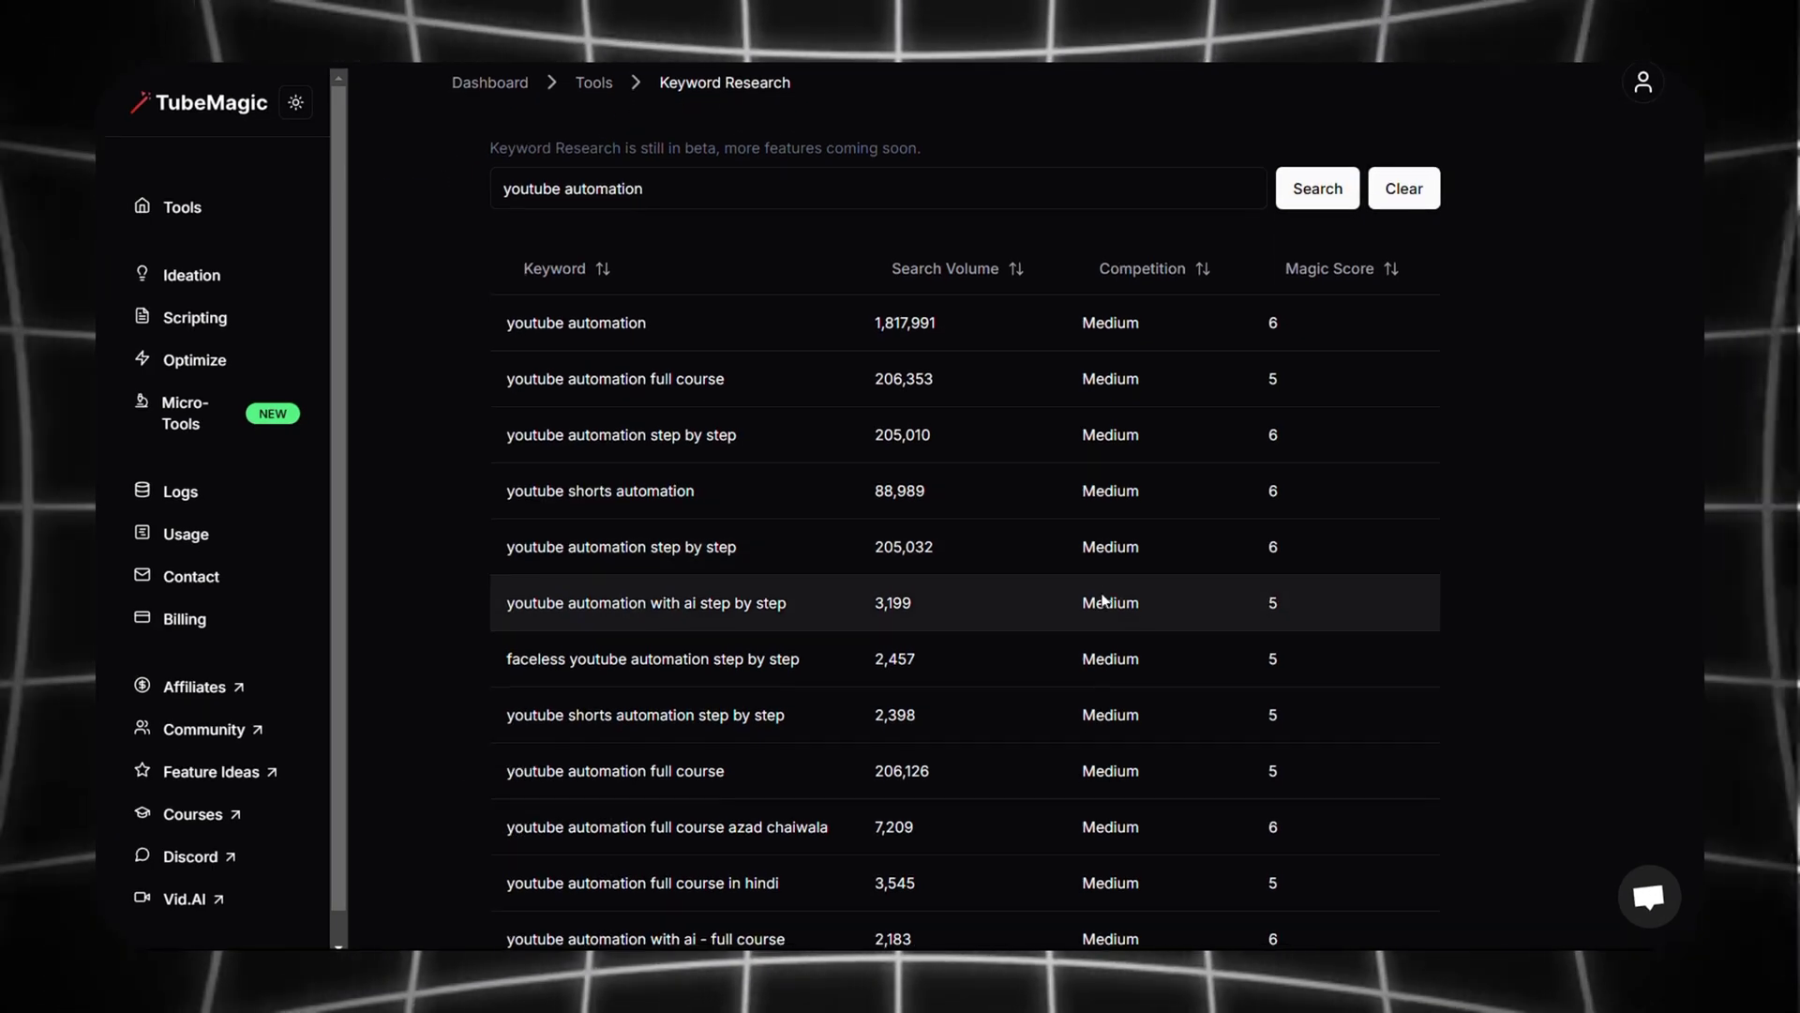
scroll(1095, 643, down, 1)
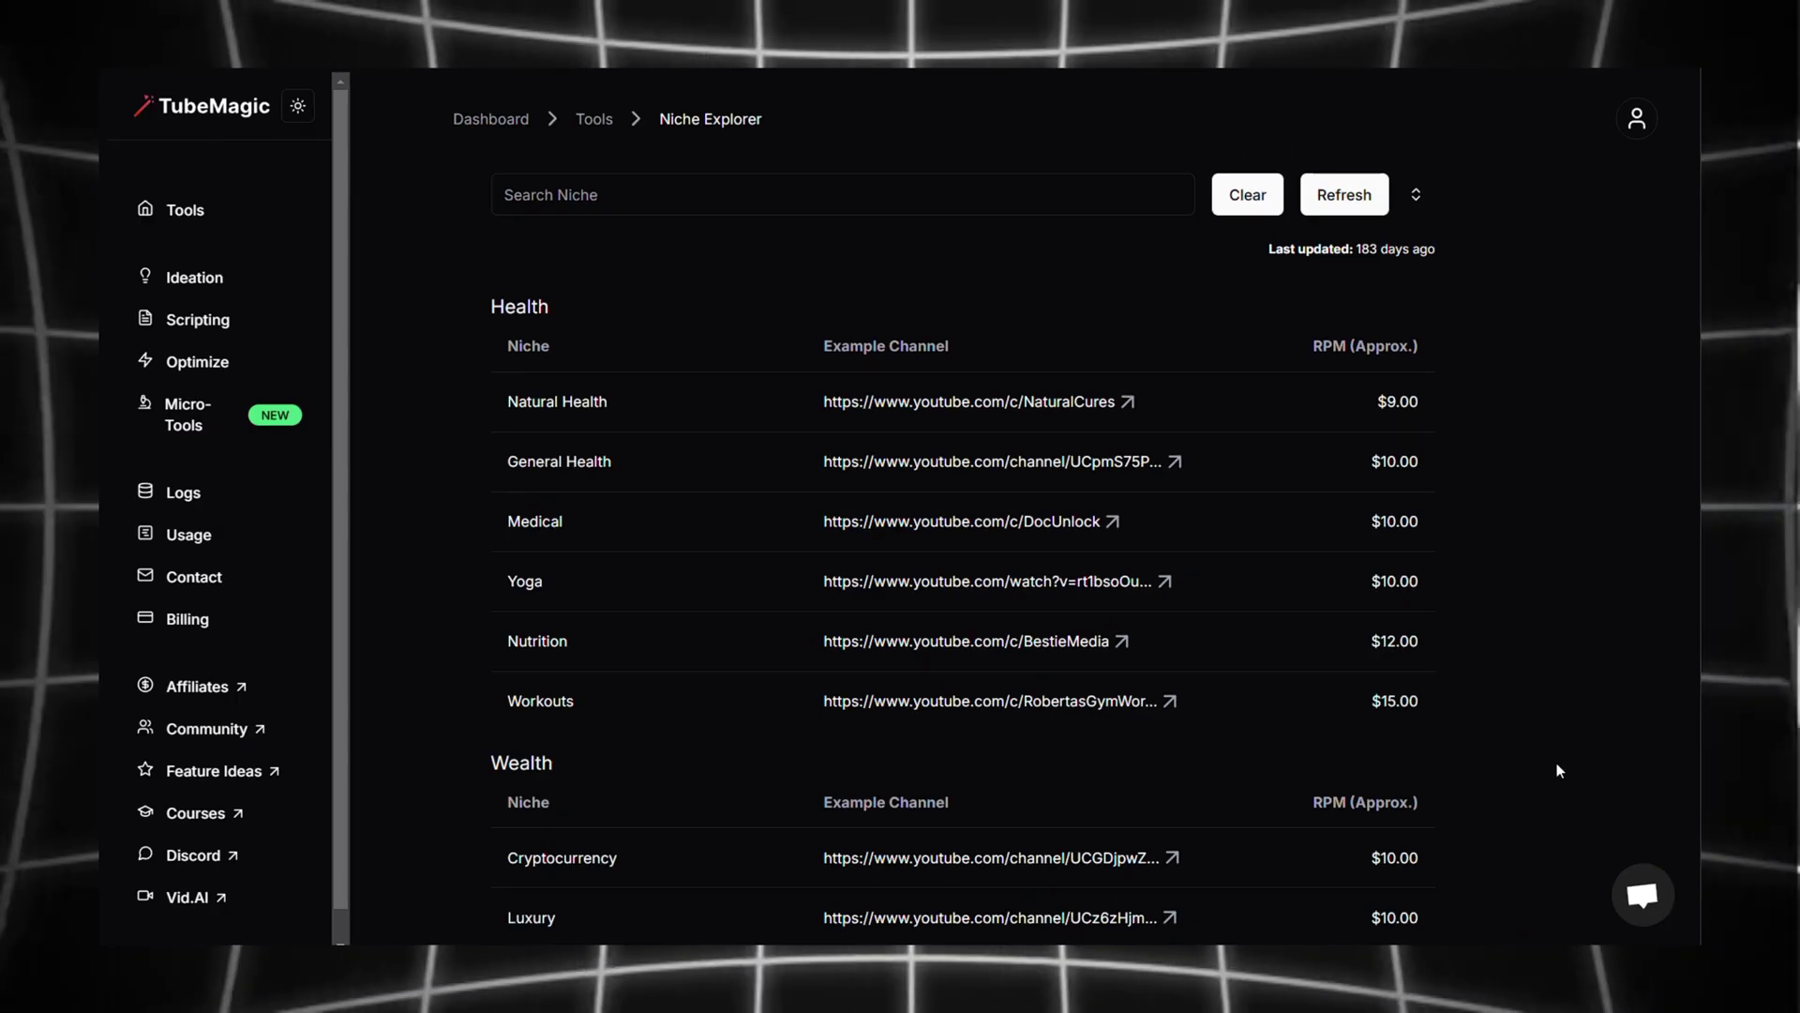
Step: Filter niches by 'pers' to show Personal Finance and open its Next Level Life example channel
click(939, 410)
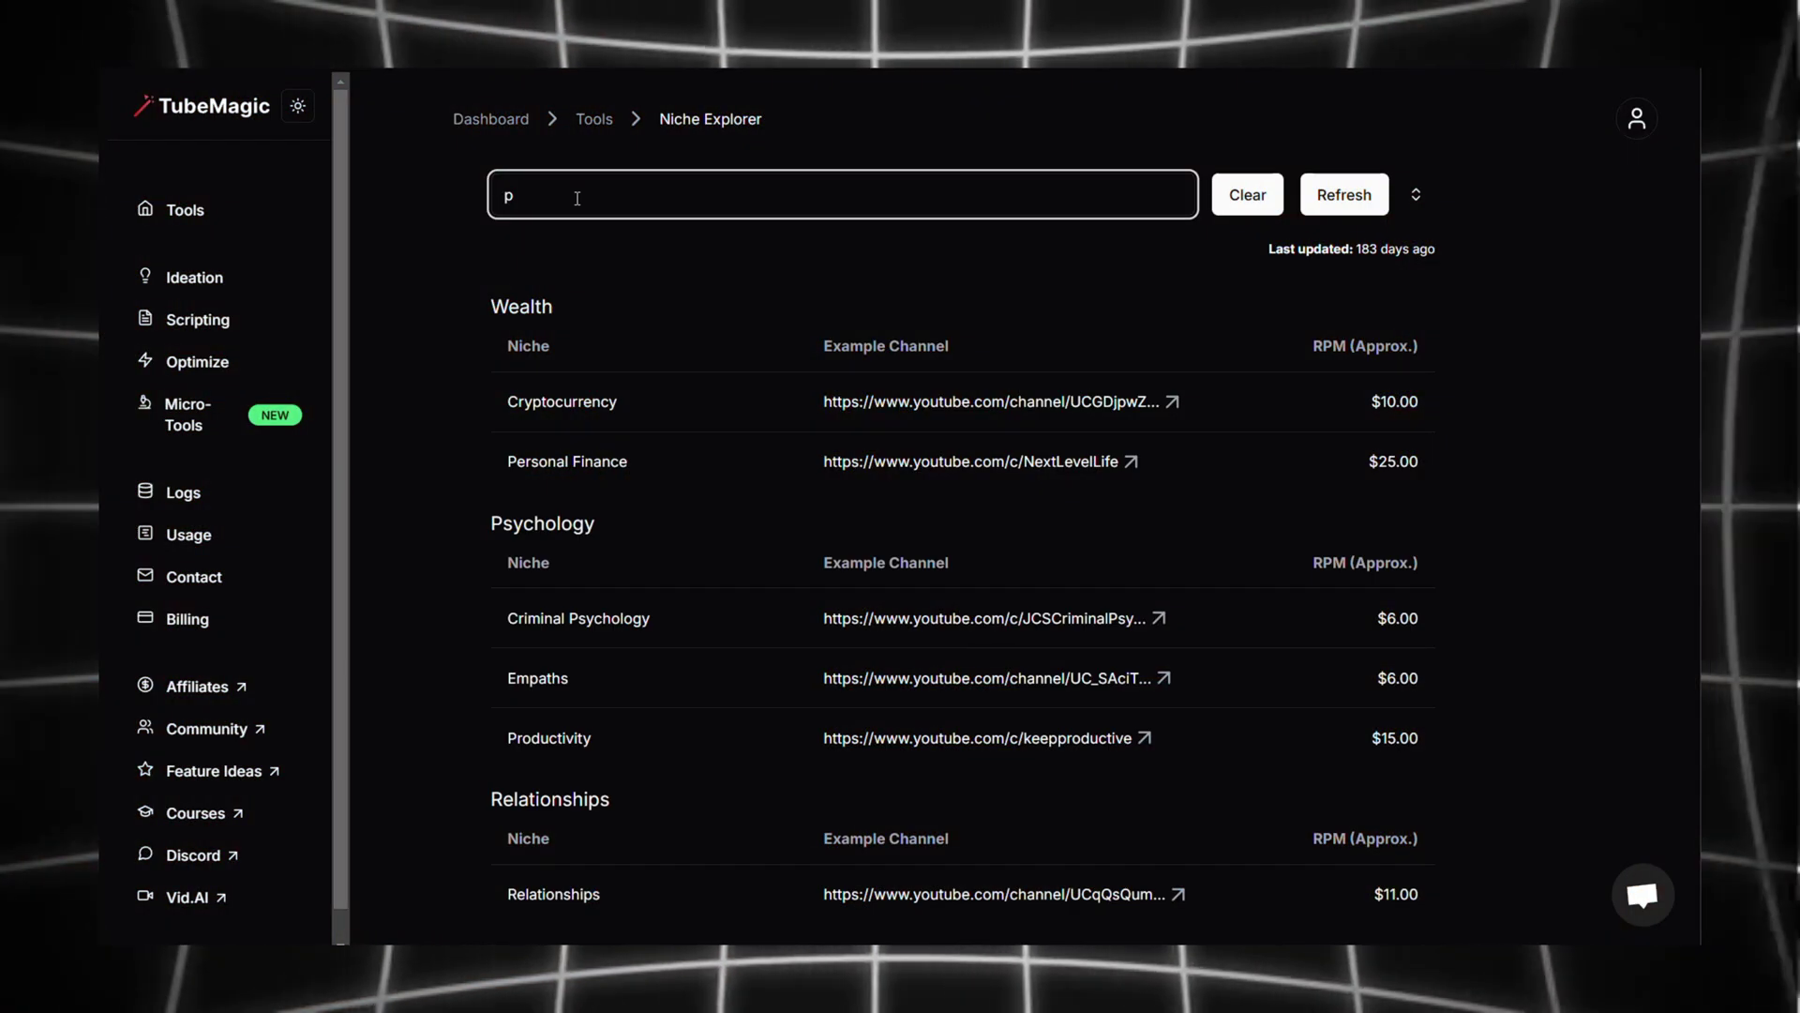
text(ers)
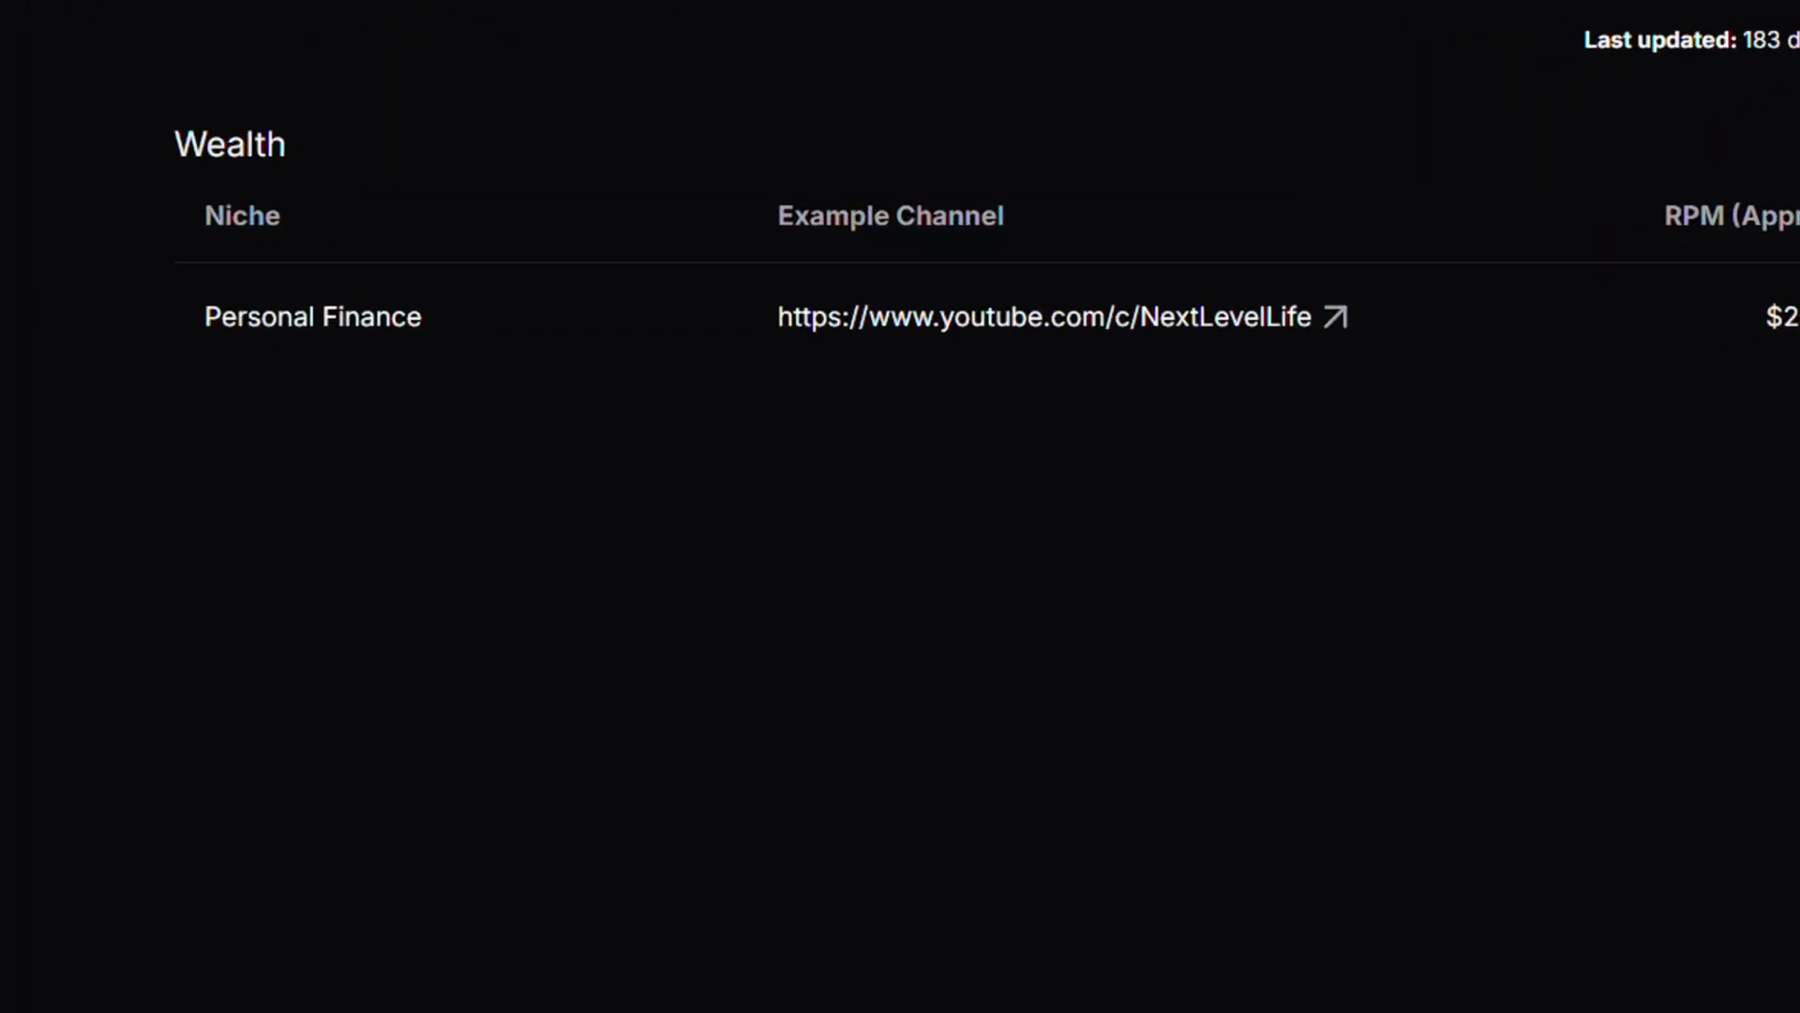
click(1066, 334)
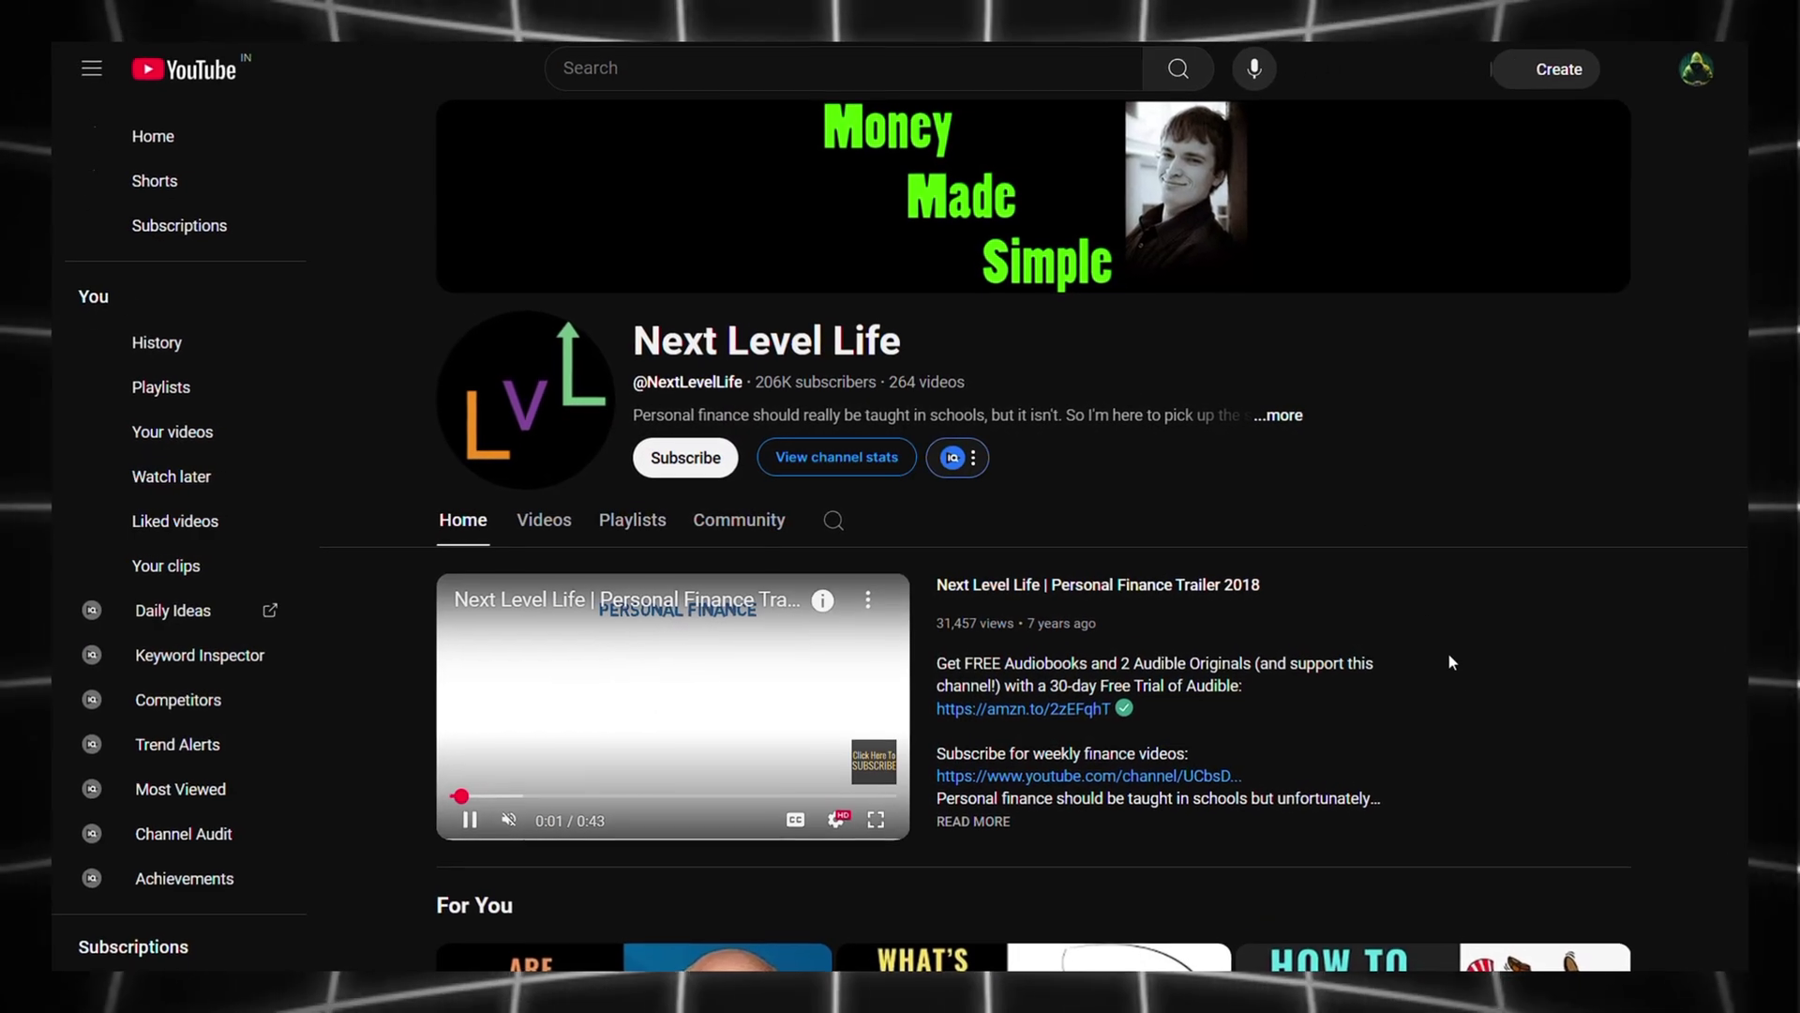
Step: Browse the Next Level Life channel's Videos tab down through the video grid
click(539, 520)
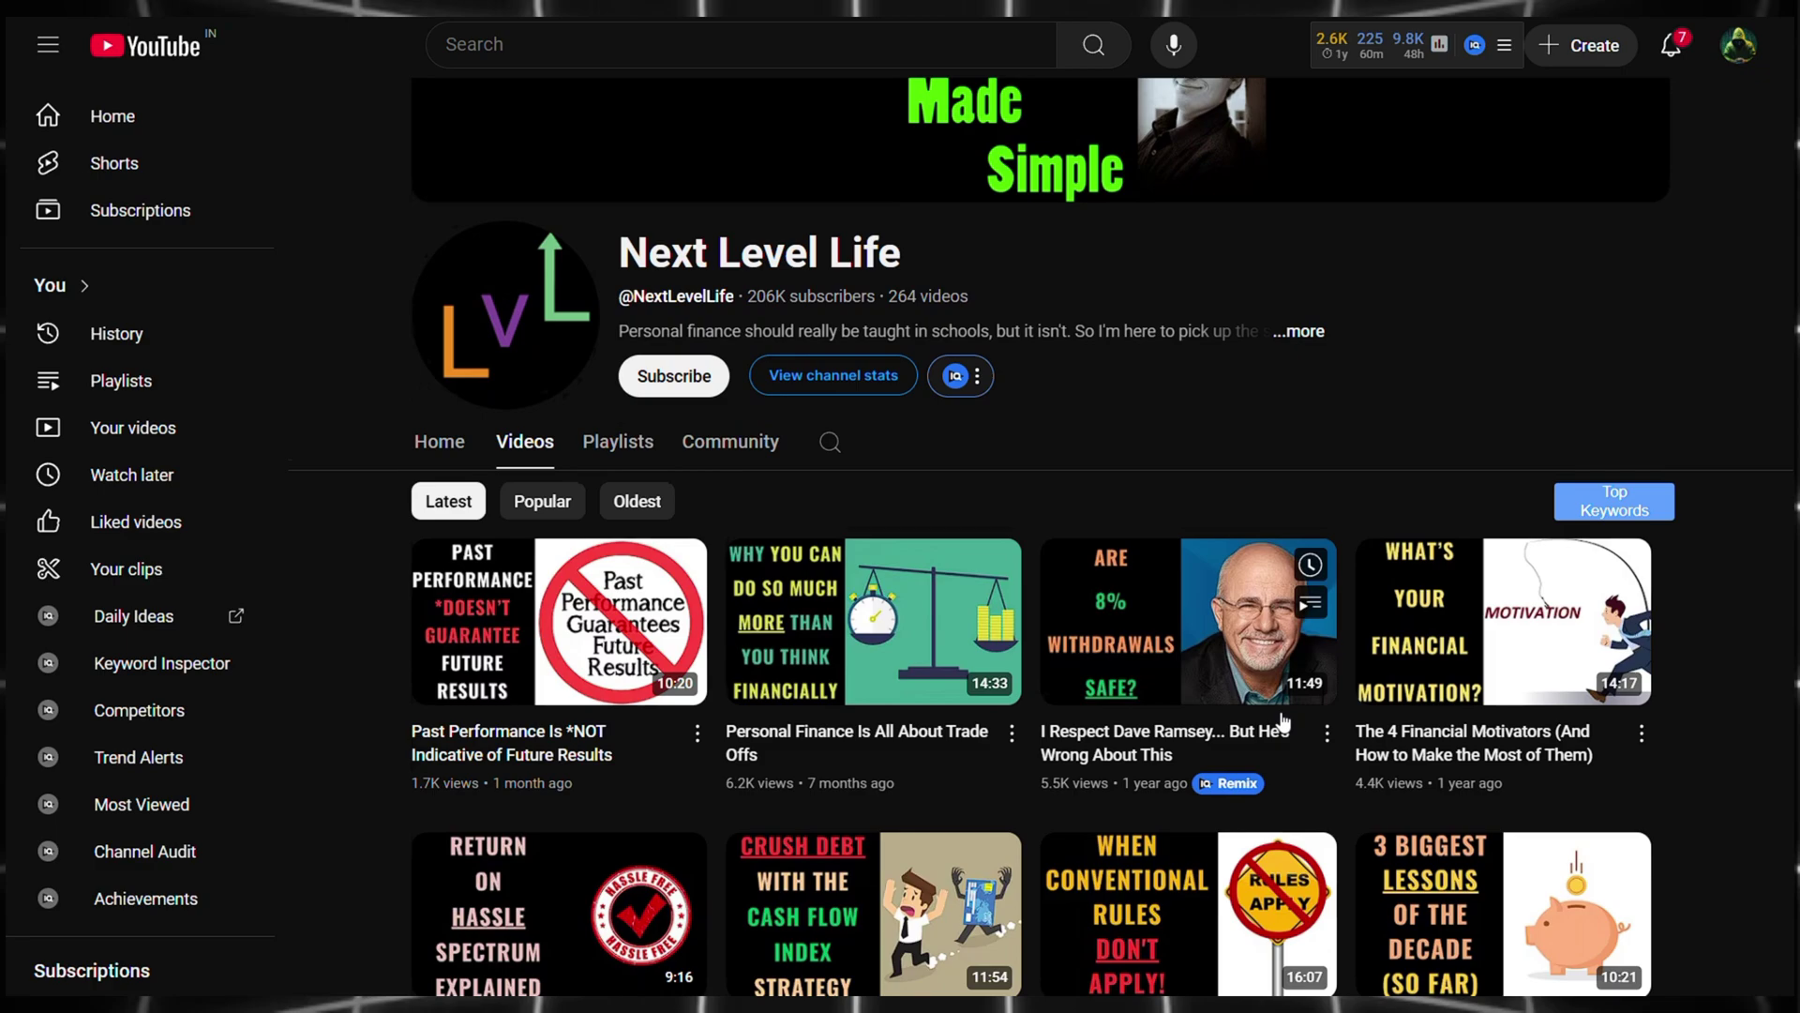
scroll(1275, 797, down, 3)
scroll(1288, 804, down, 5)
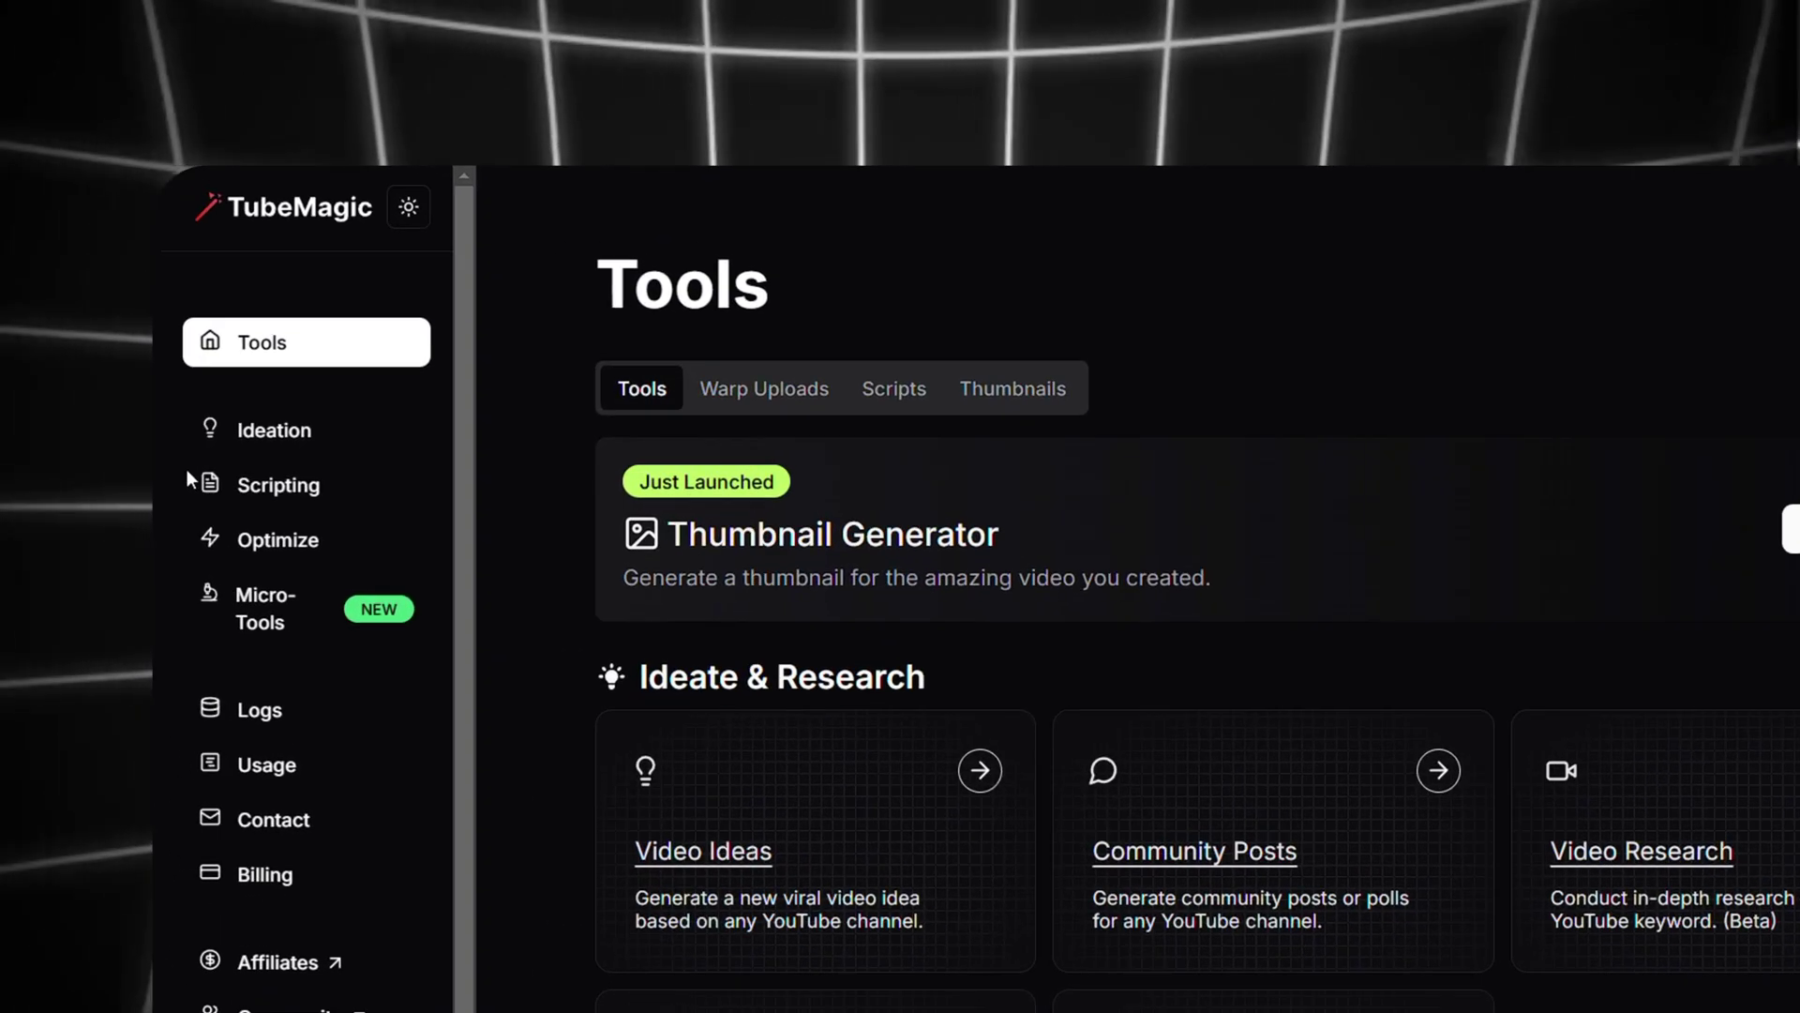
Step: Open the Video Scripts writer under Scripting and review the generated Short science-fact script
click(286, 487)
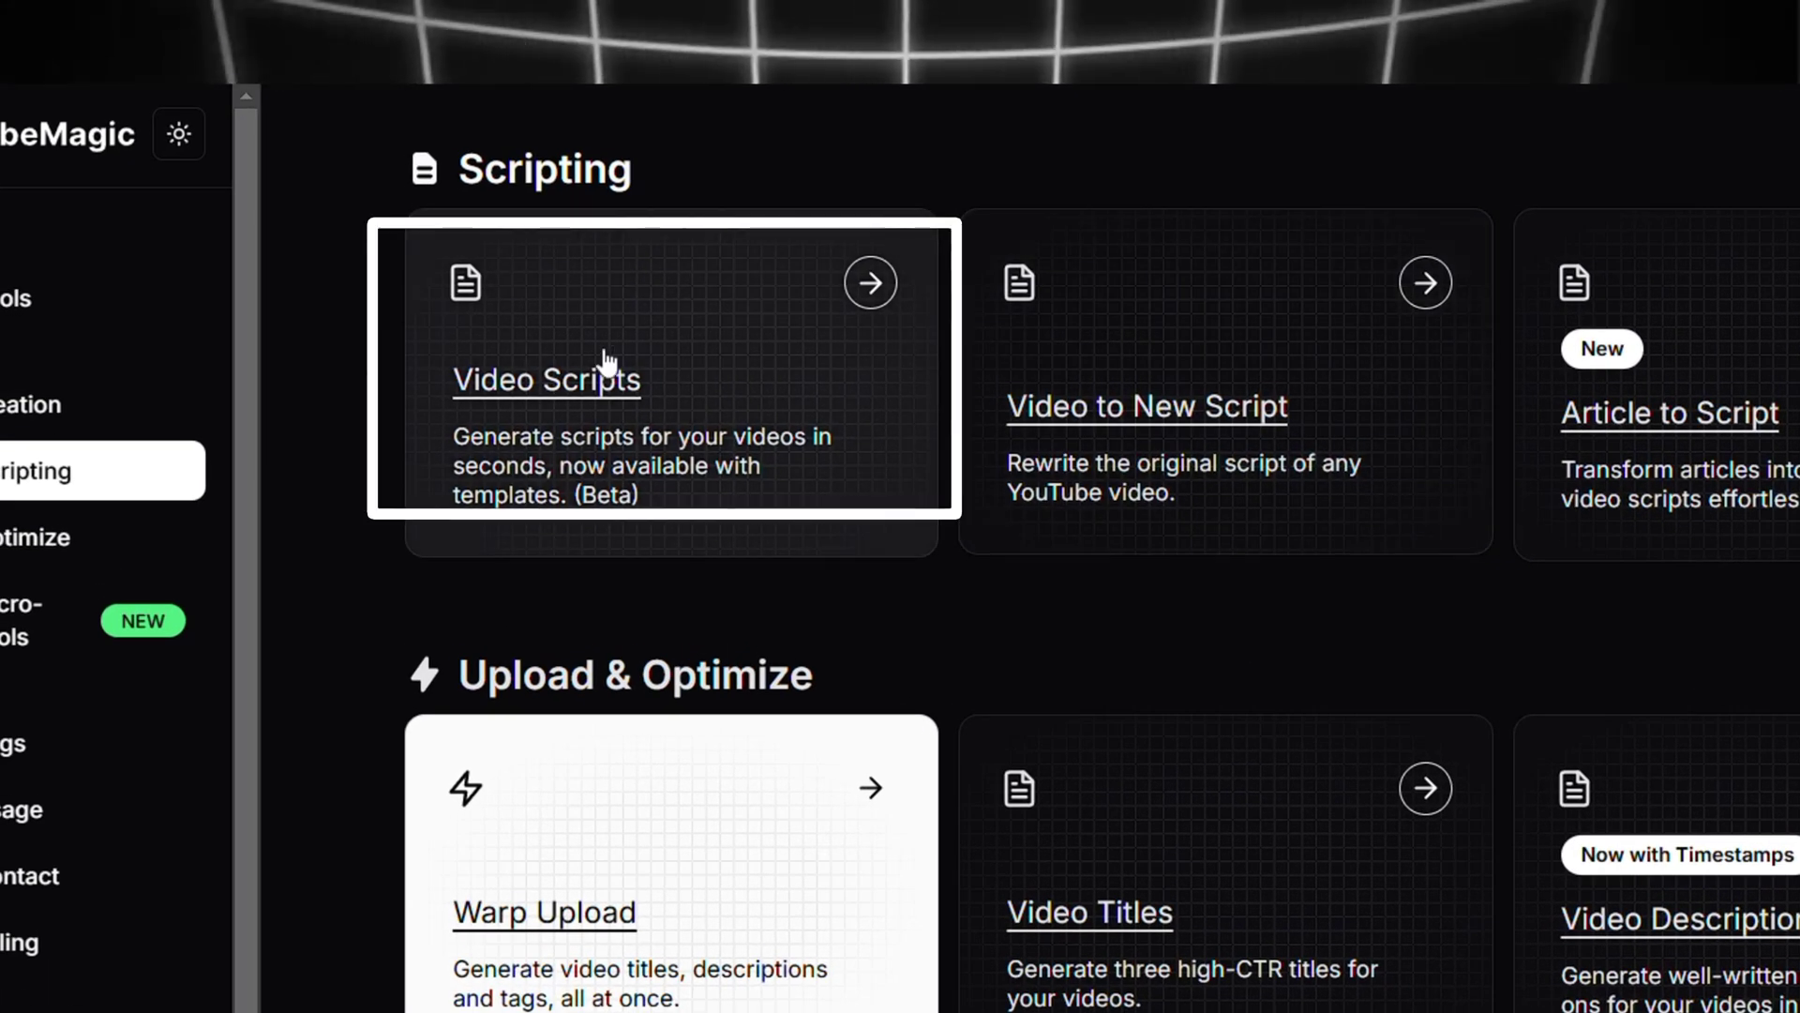
click(605, 370)
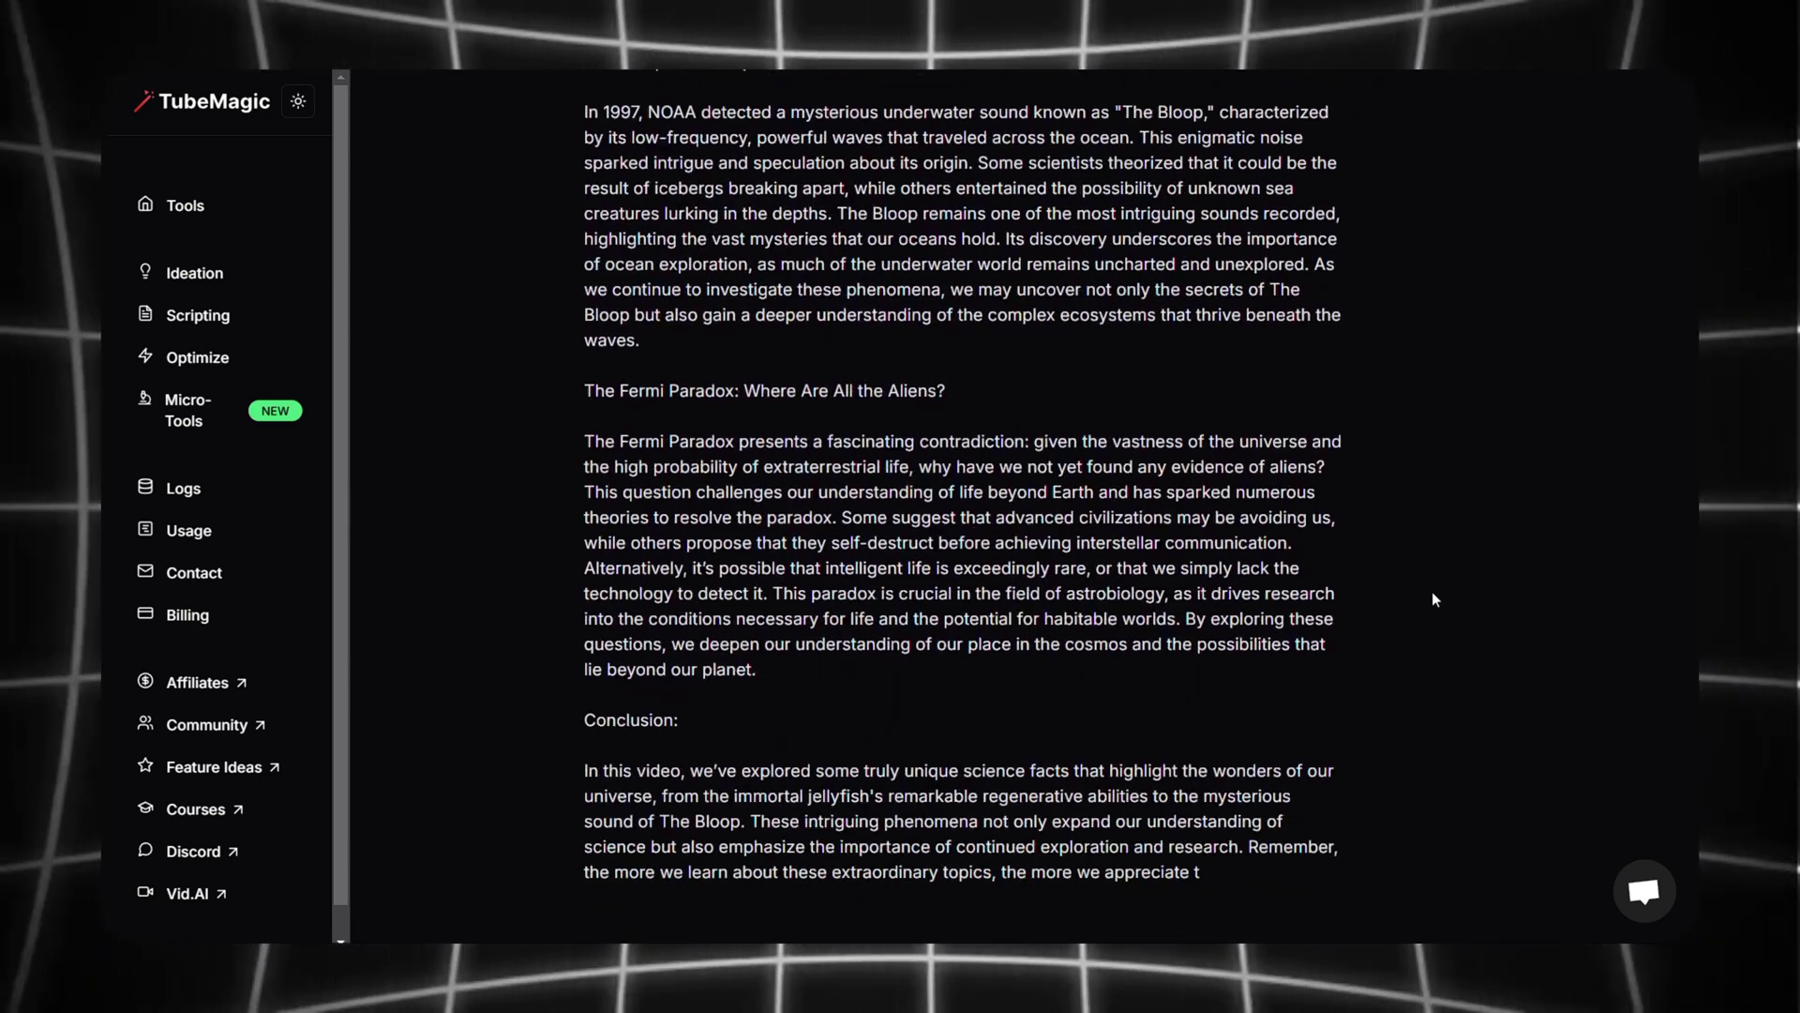
drag(891, 334, 950, 360)
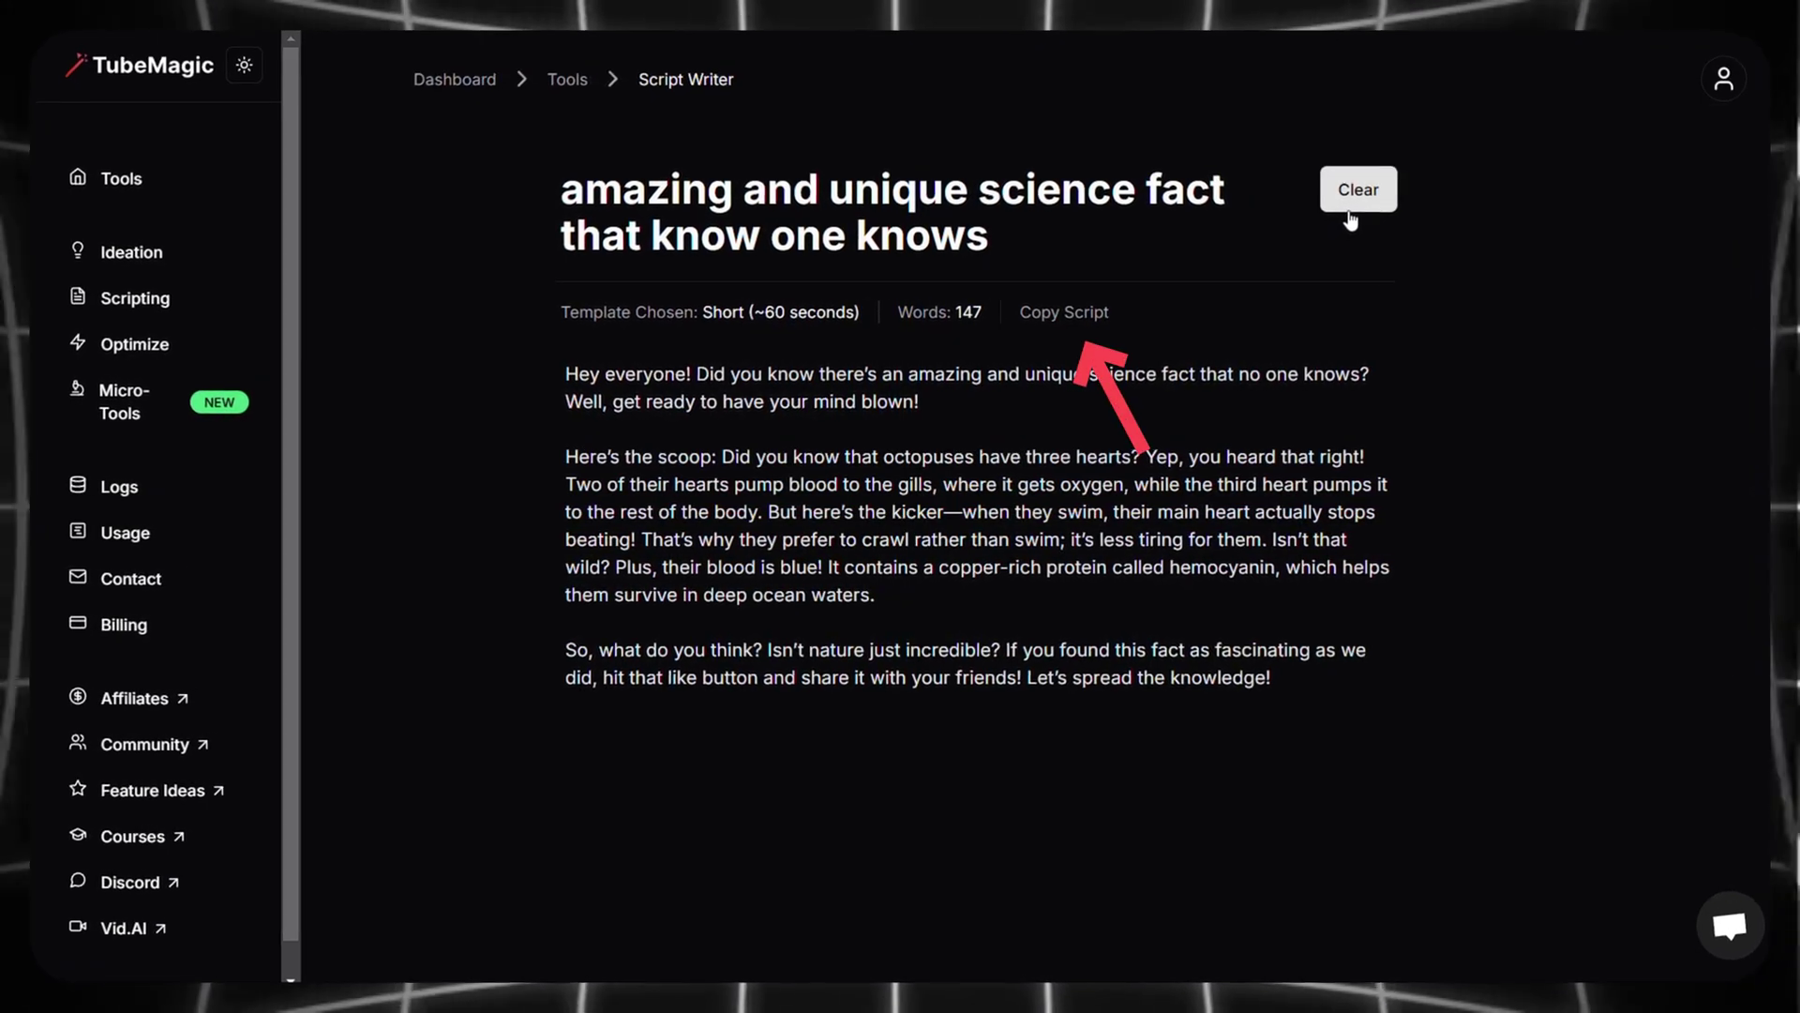
Step: Clear the old script, enter 'how to start a new faceless youtube channel in 2025', choose Script Outline
click(1359, 215)
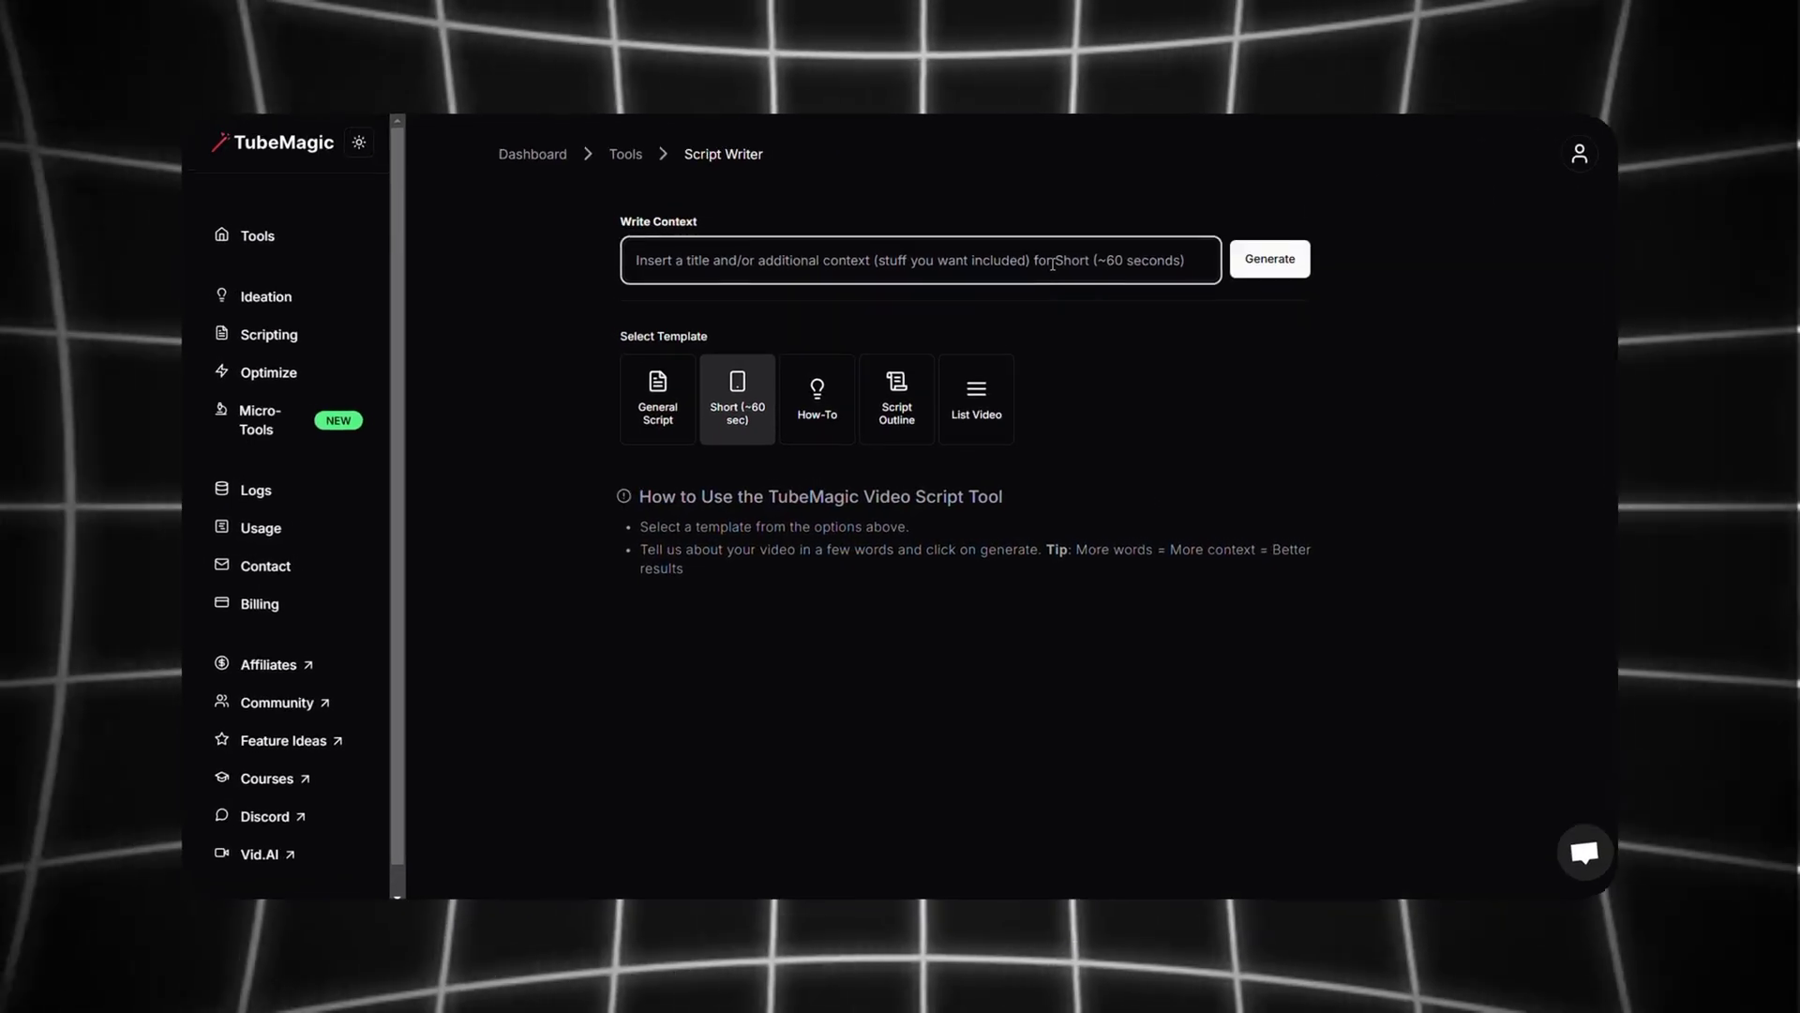
text(h)
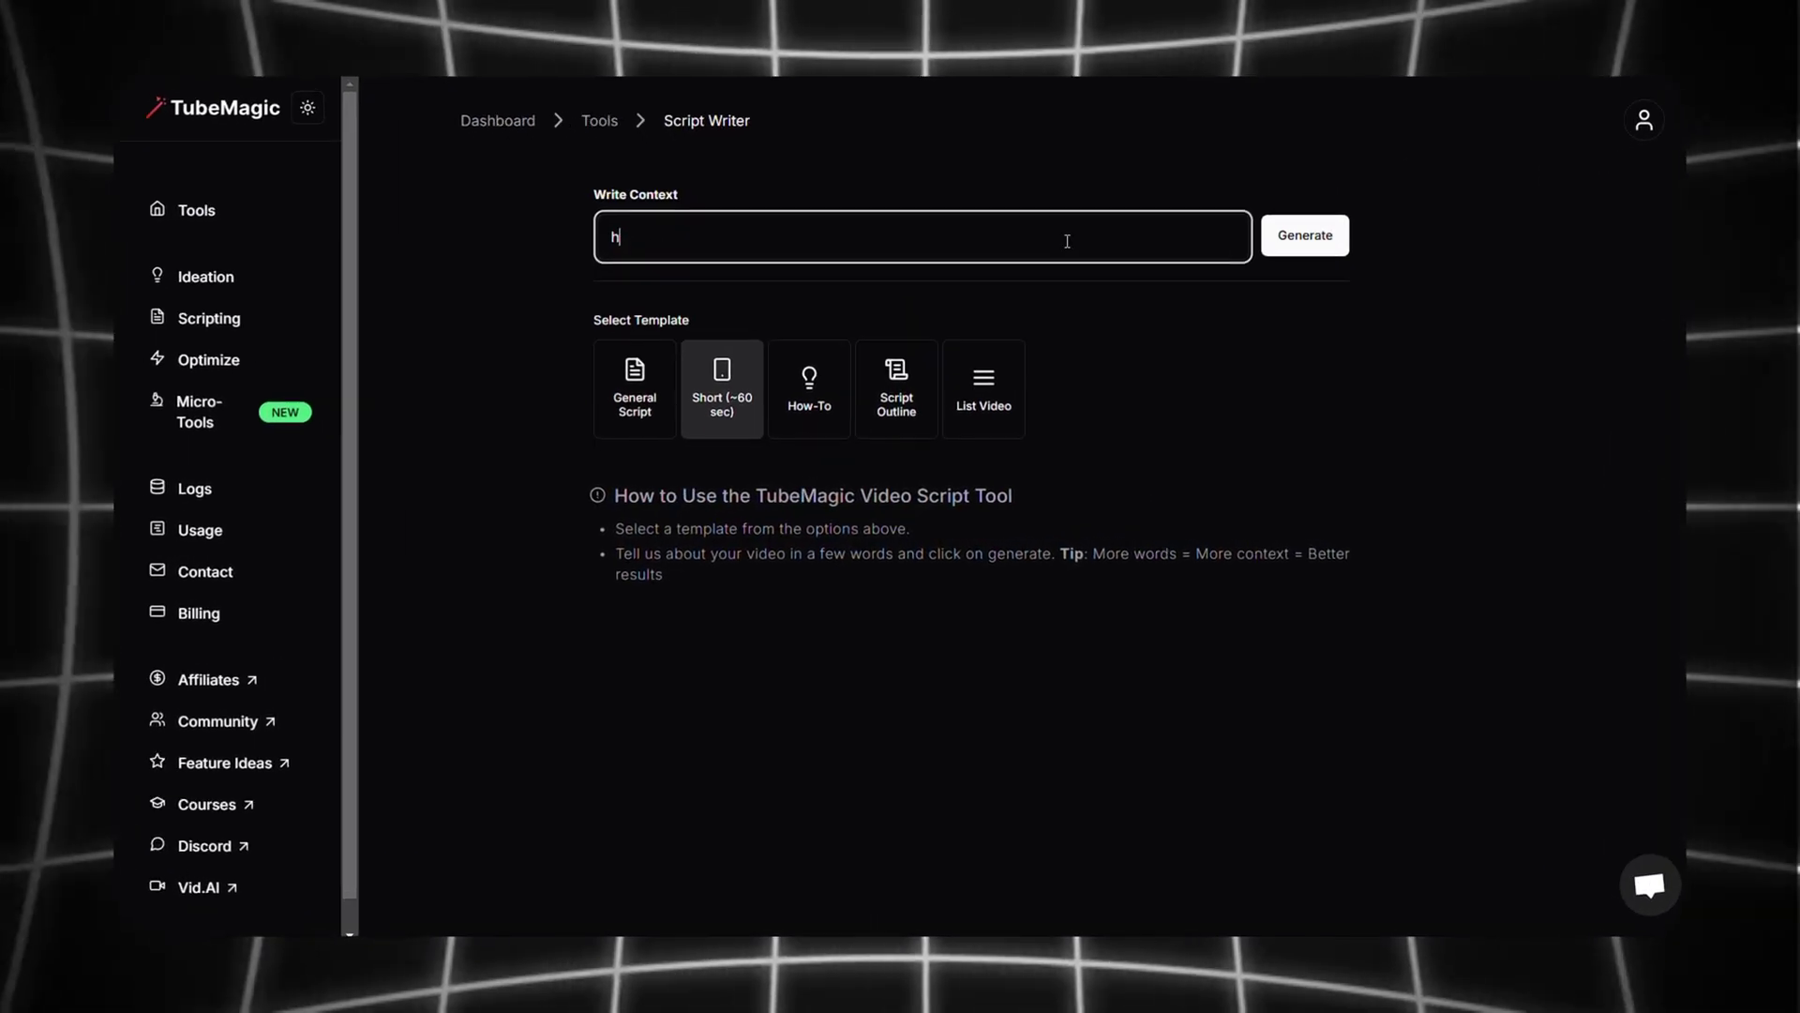
text(ow to start a new faceless youtube channel in 2025)
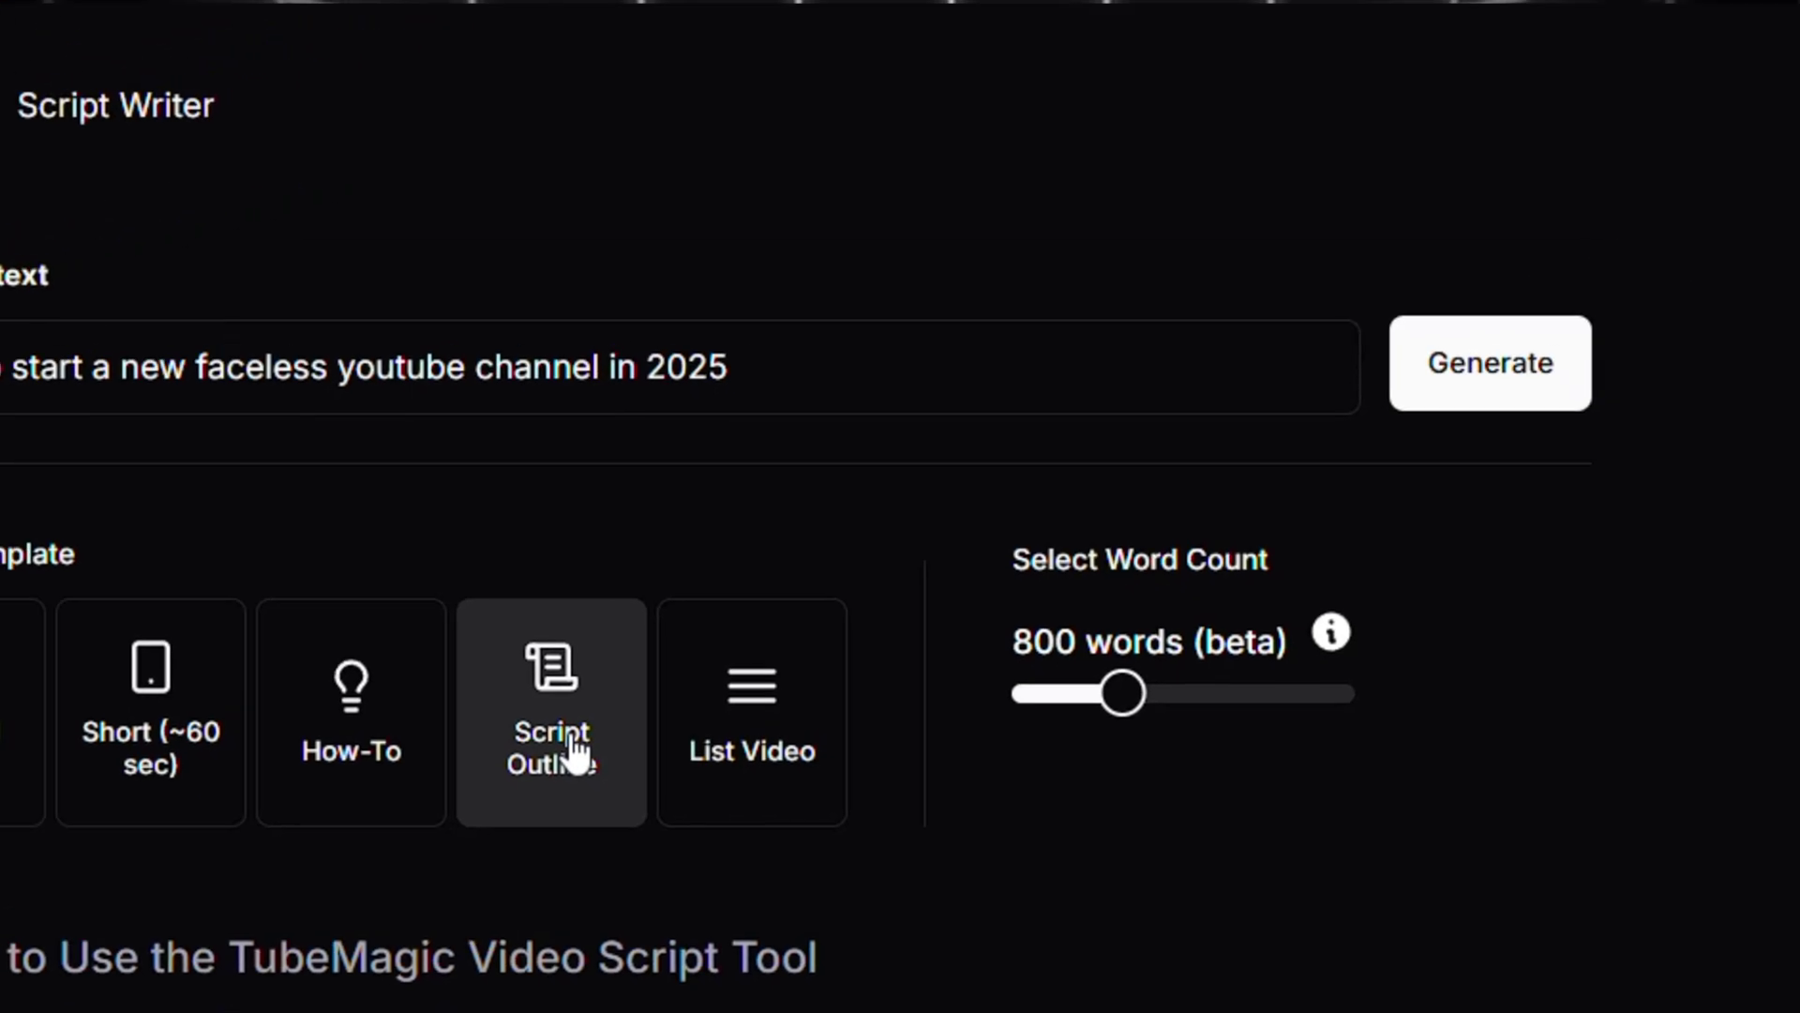
click(1470, 398)
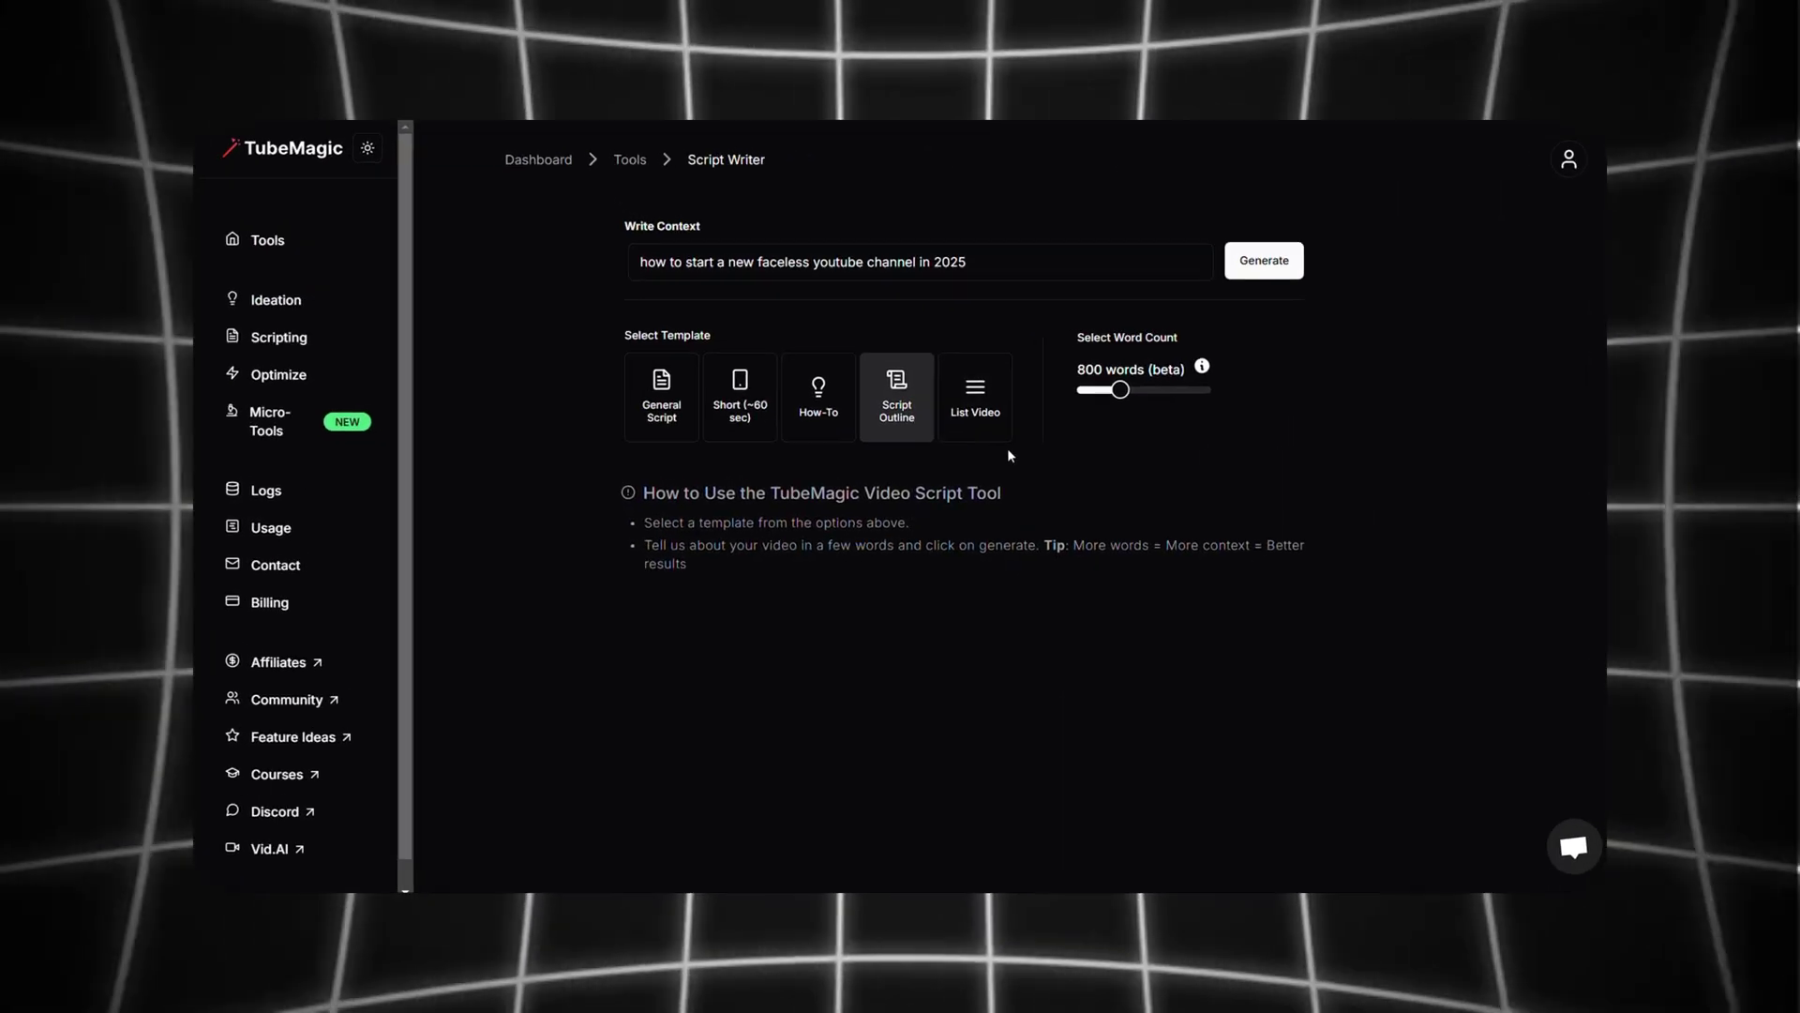
Step: Switch to the List Video template with Top 10 and generate a script on the most expensive cars
click(988, 403)
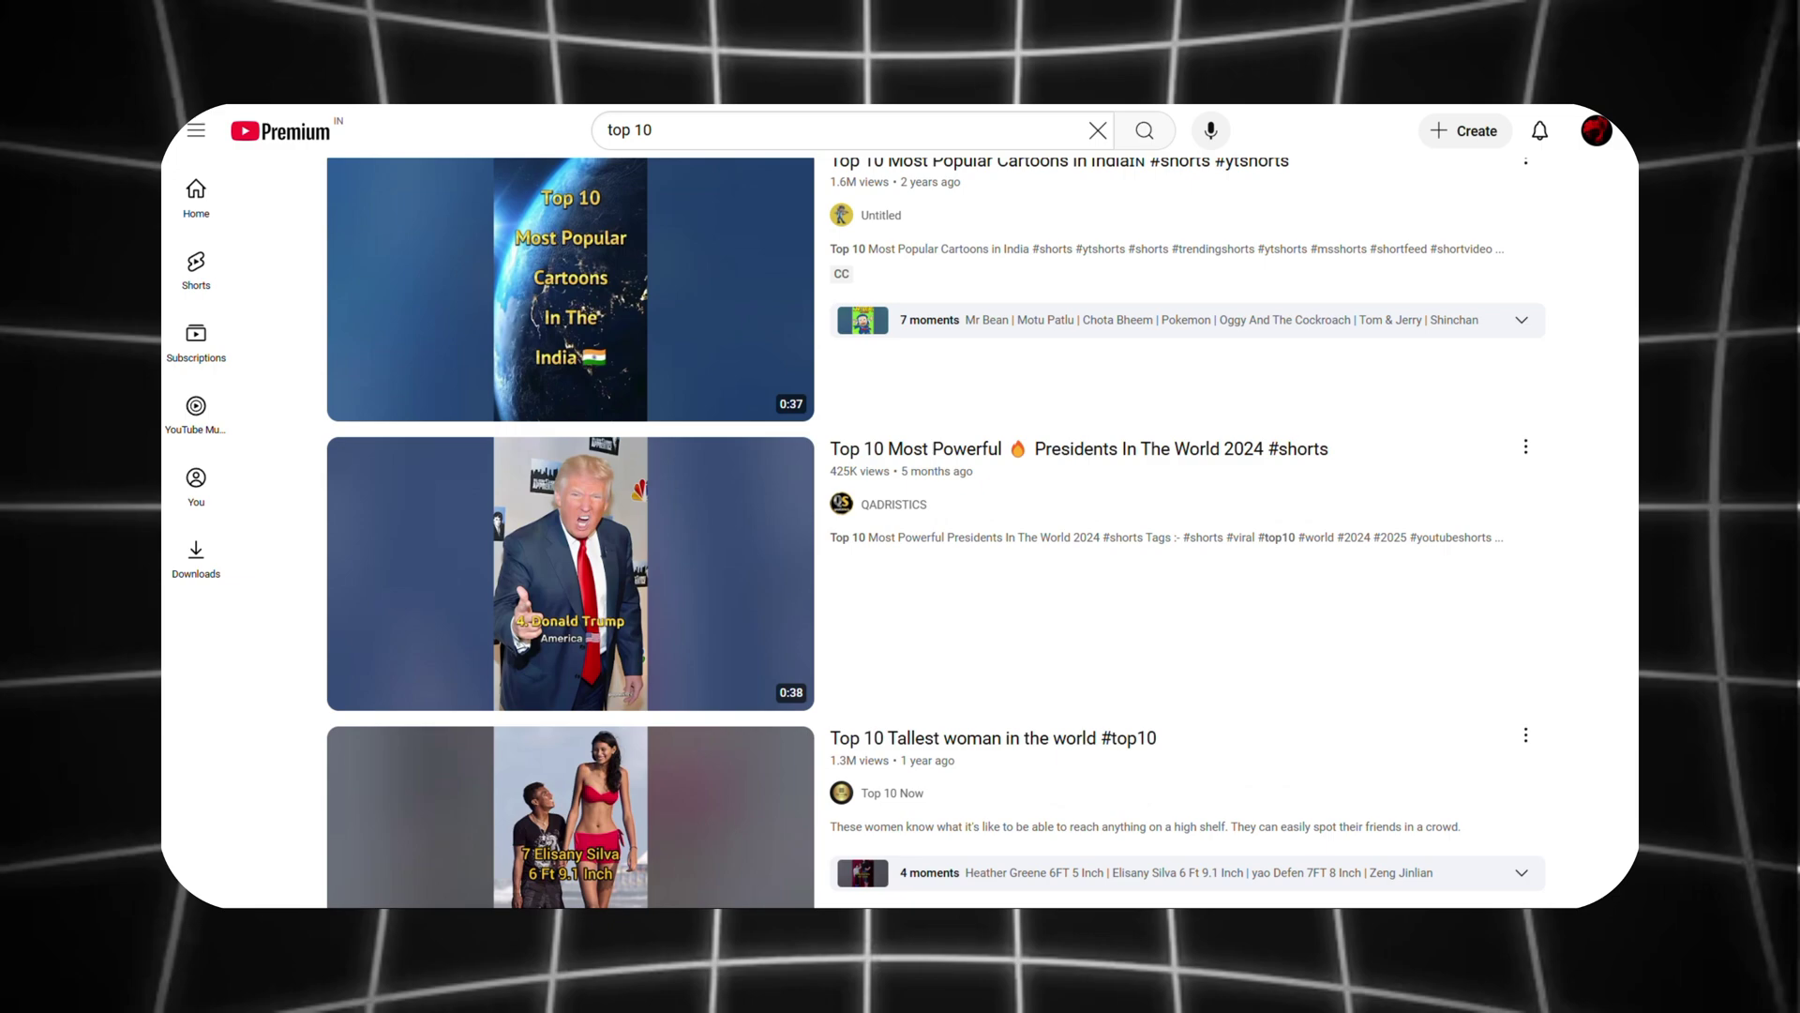
scroll(900, 506, down, 3)
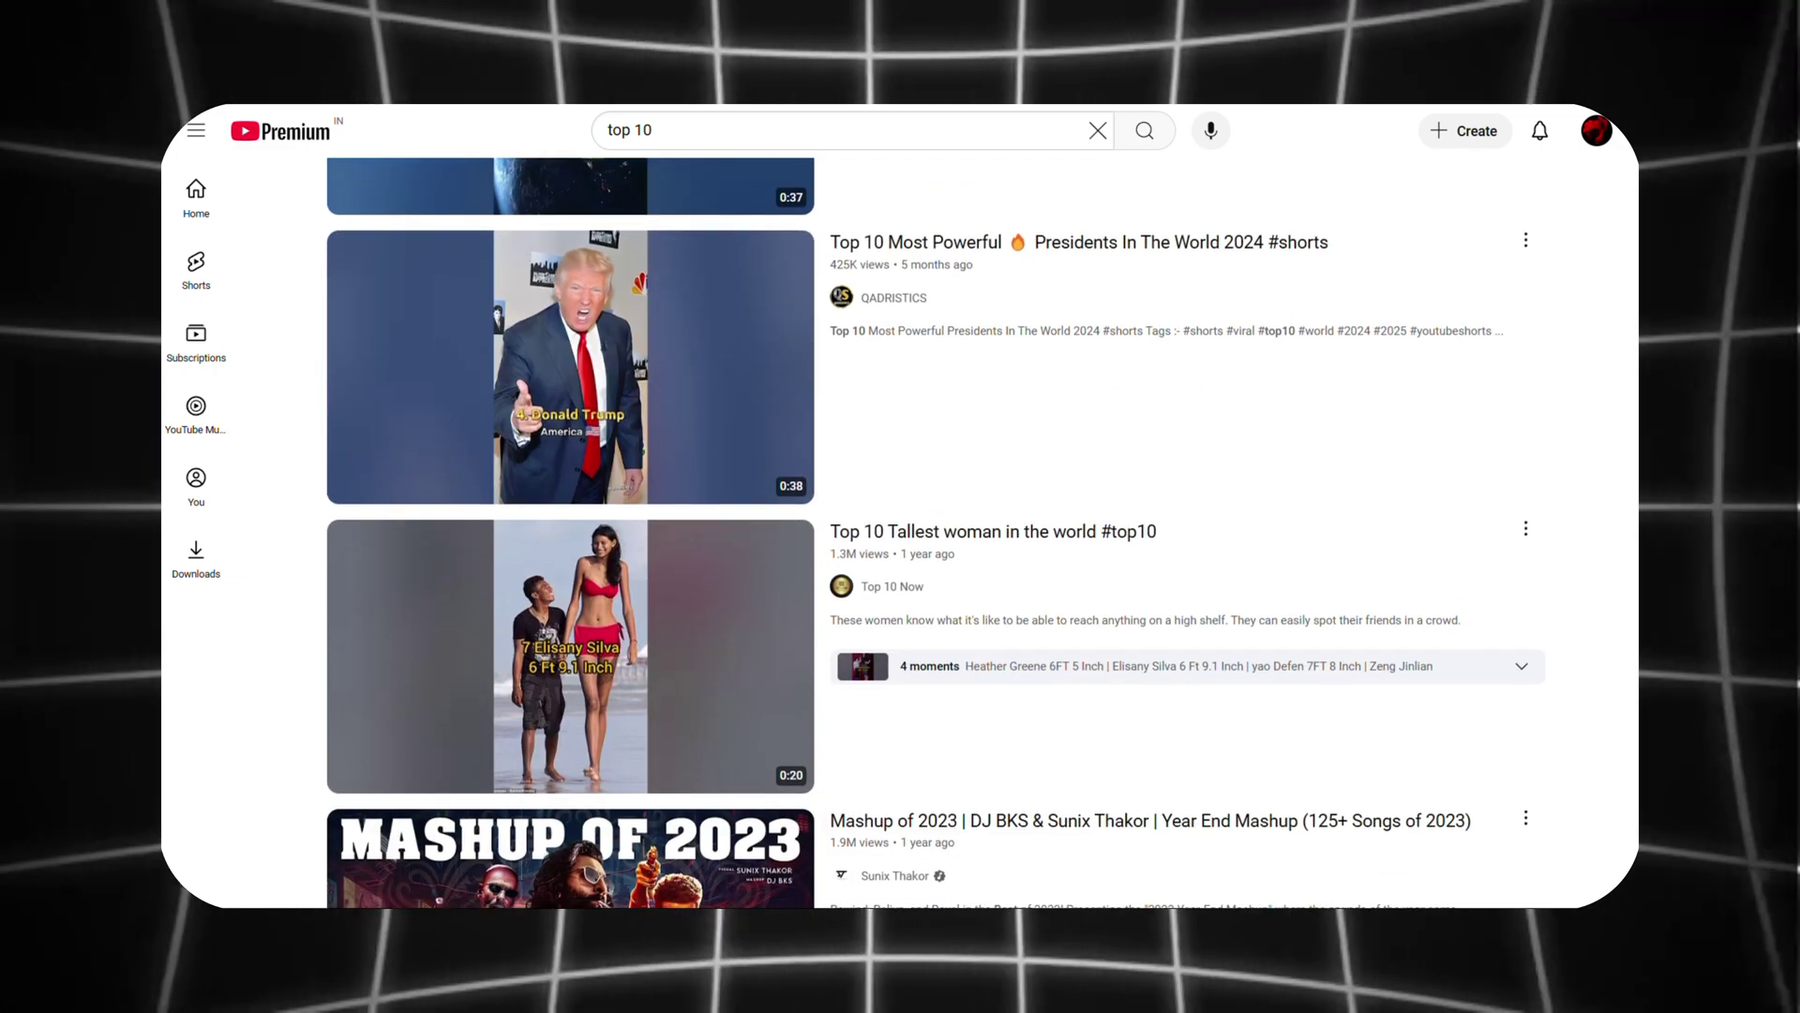
scroll(900, 506, down, 3)
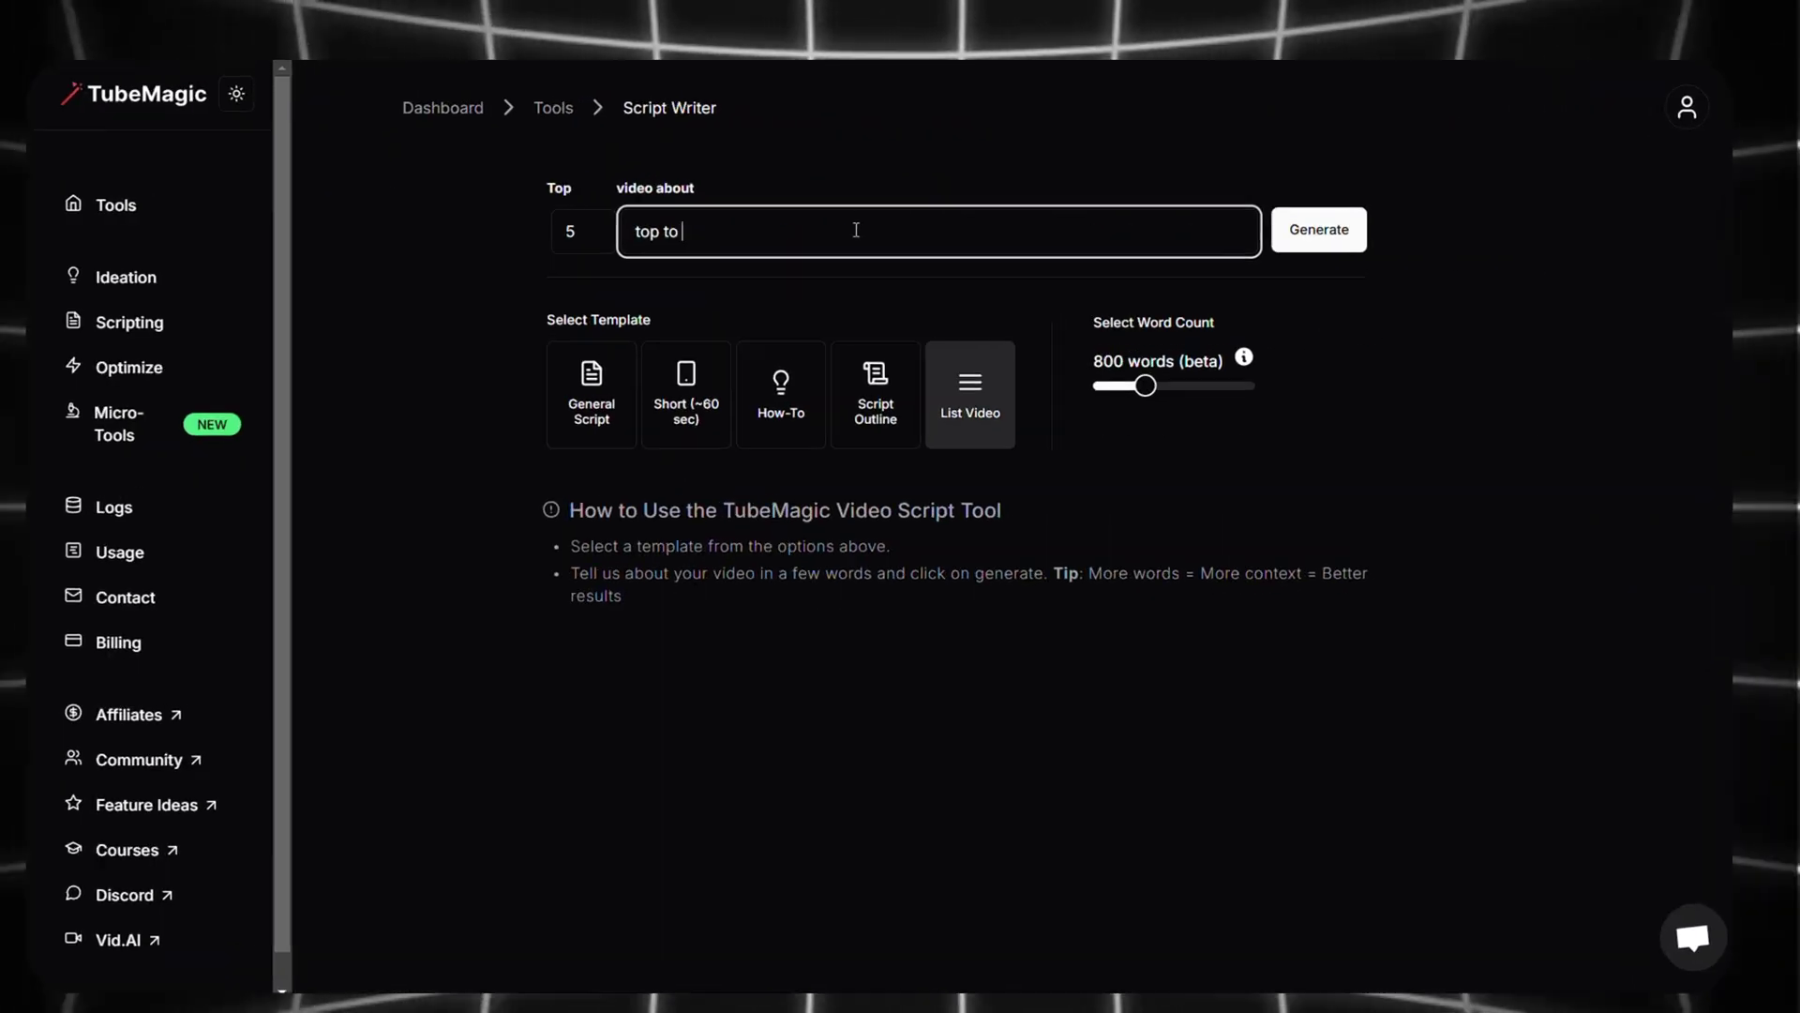
text(most expensive car)
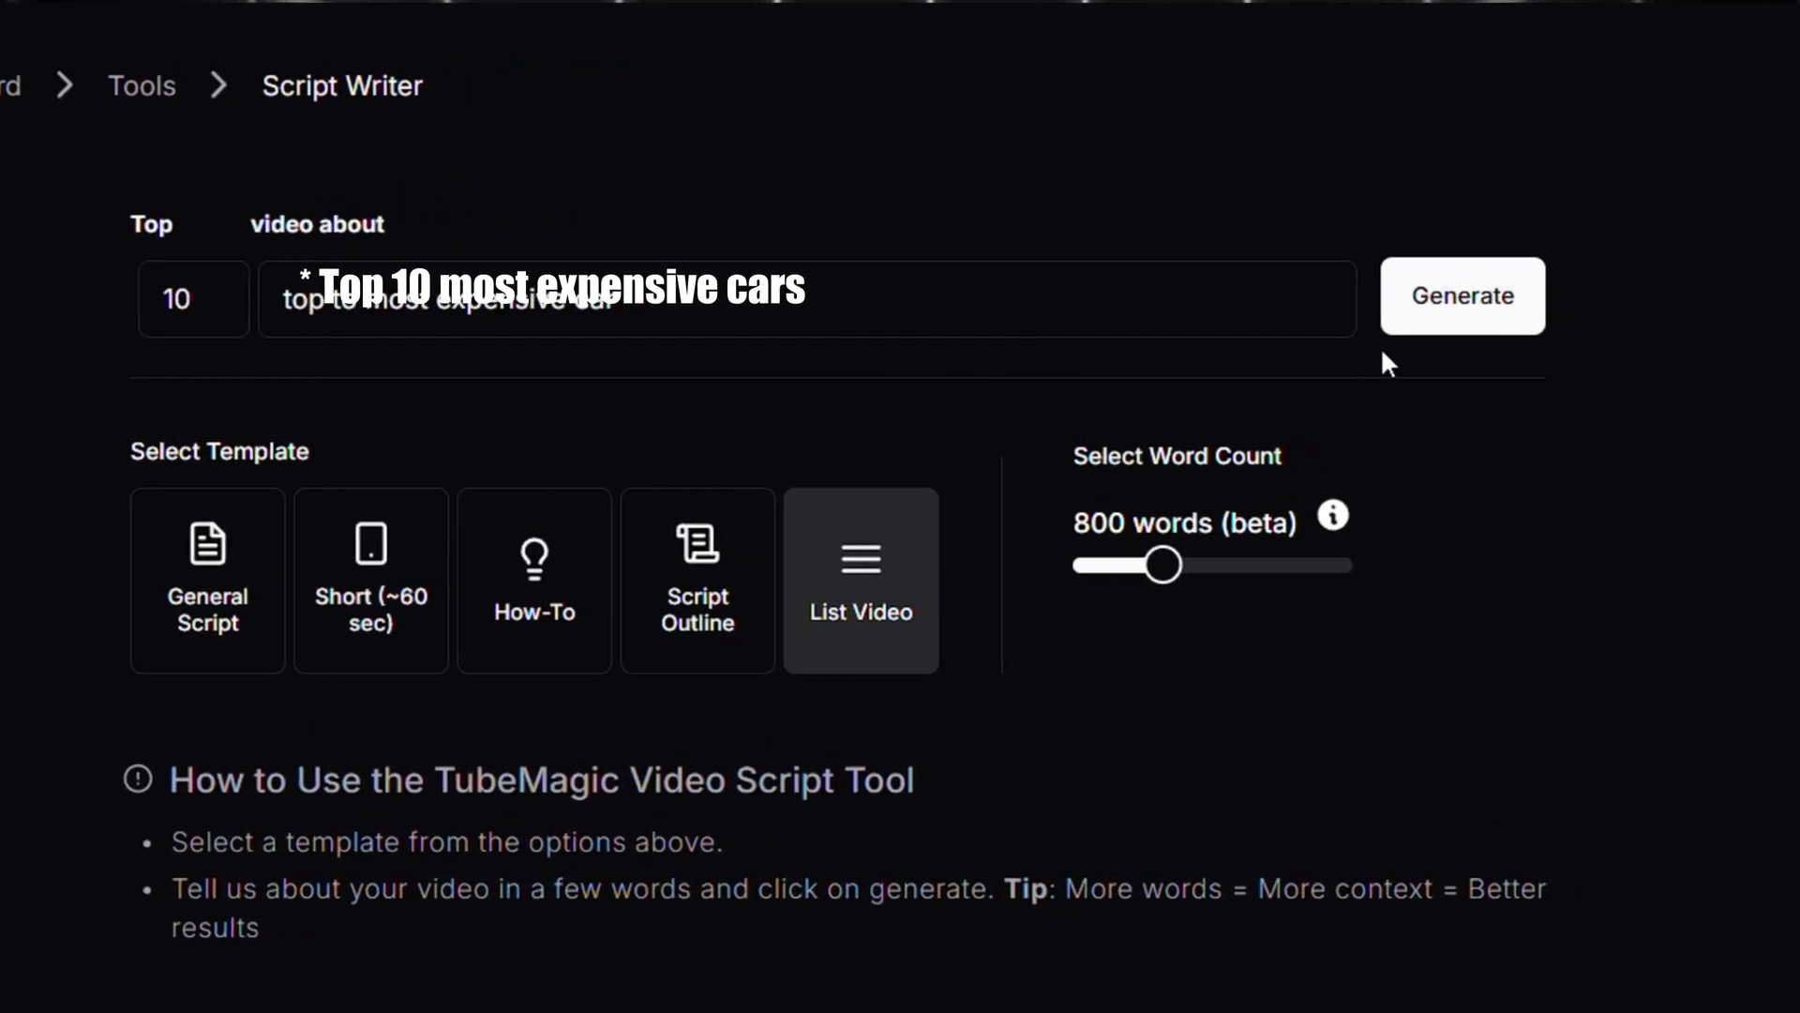
click(1396, 331)
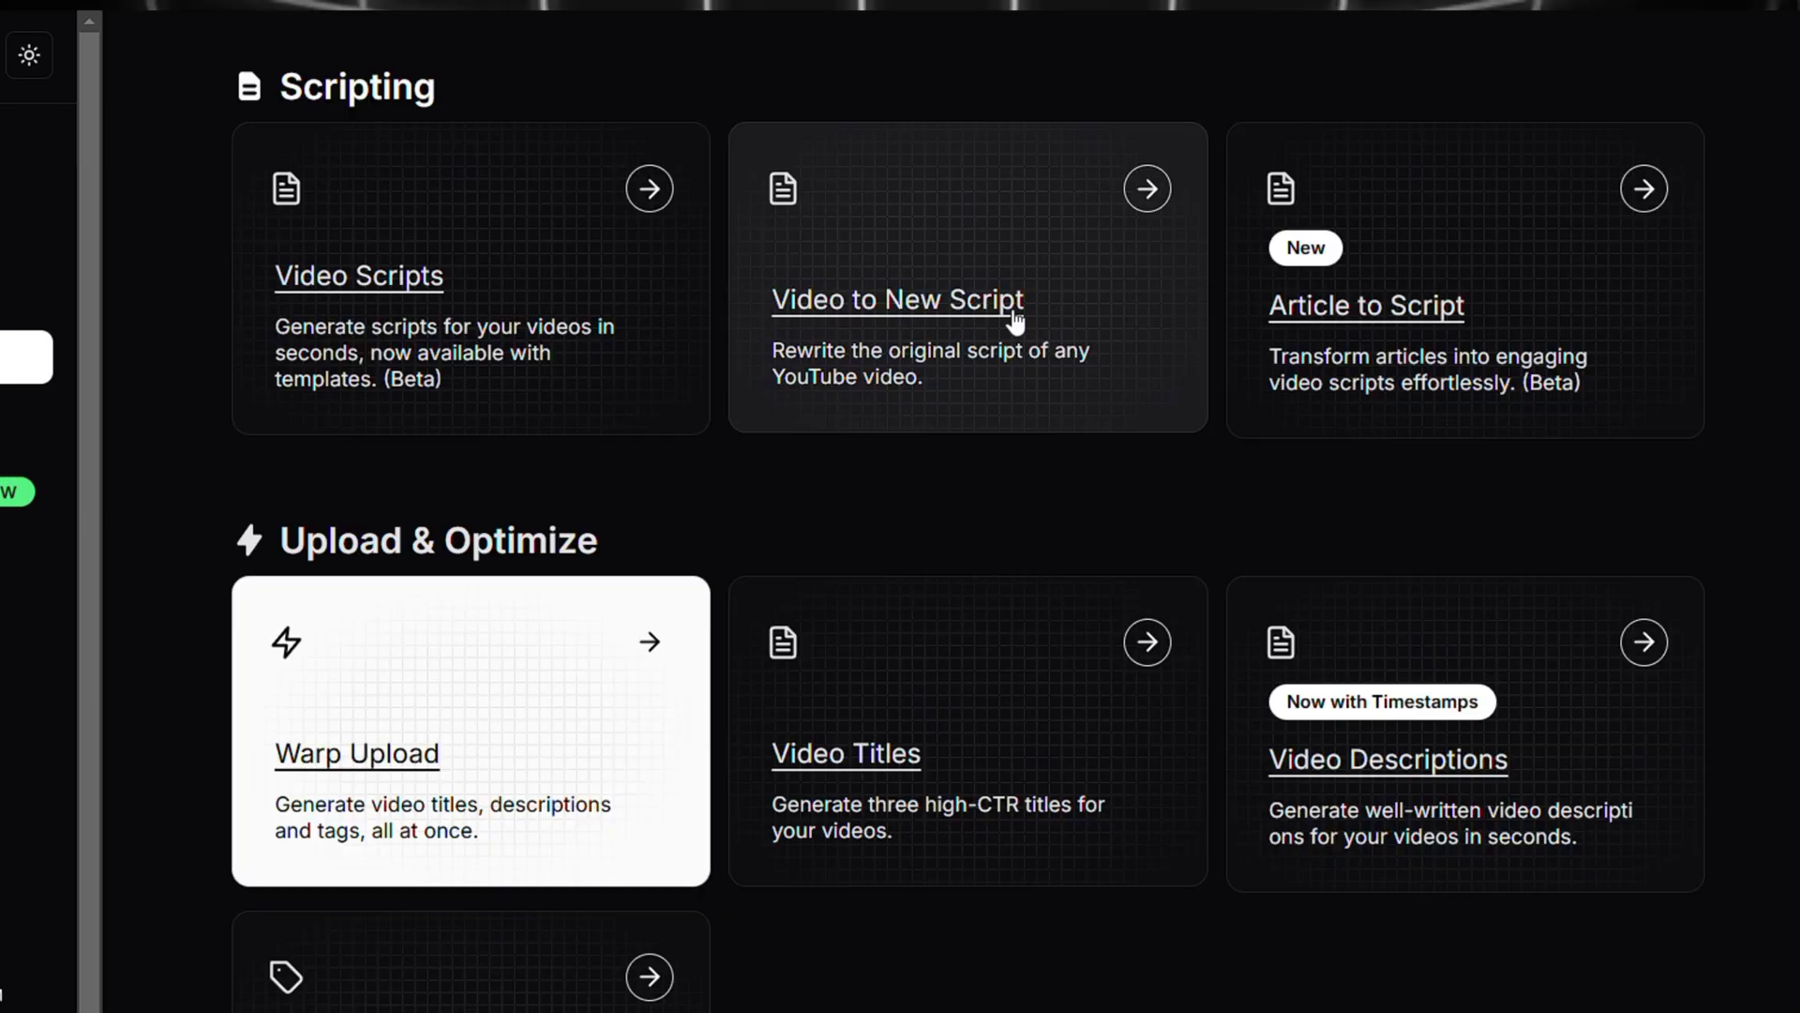
Step: Copy the second MrBeast video's share link and paste it into Video to New Script's URL field
click(1081, 356)
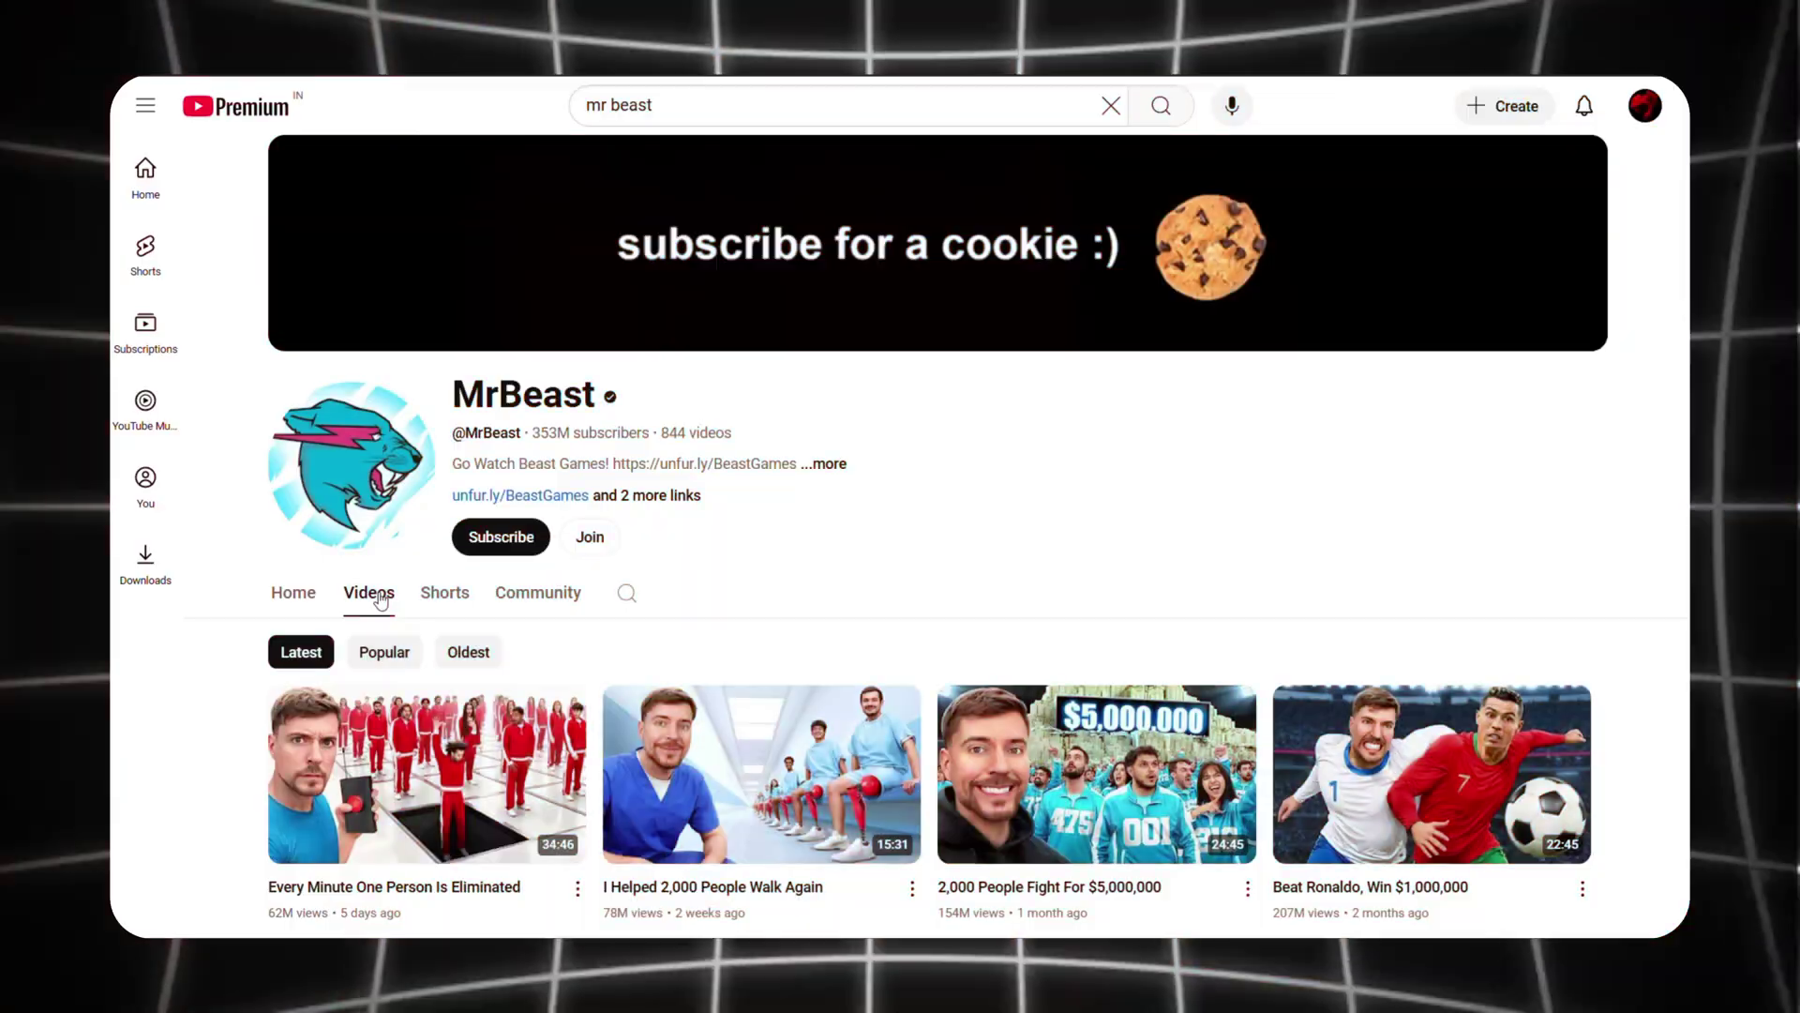
scroll(920, 577, down, 4)
click(911, 540)
click(943, 740)
click(1108, 619)
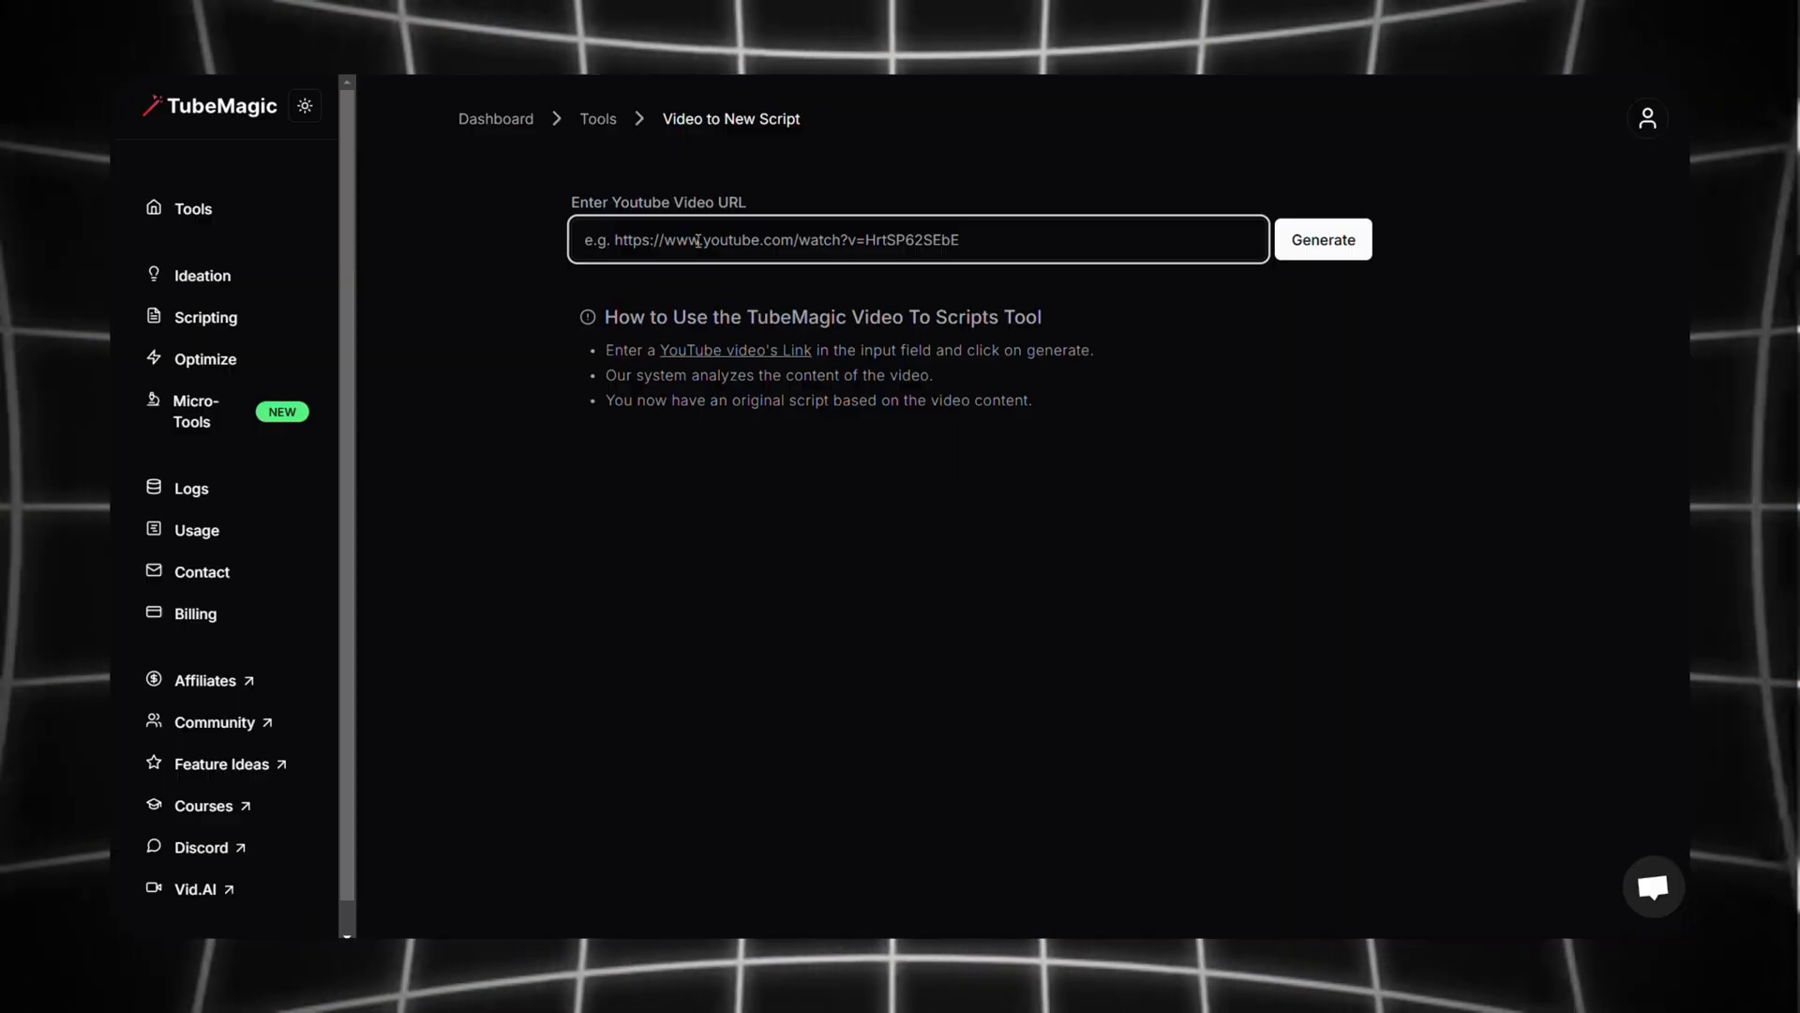
click(699, 240)
text(https://youtu.be/SM66GDRyIVY?si=0eSwUeWcw7Il9b62)
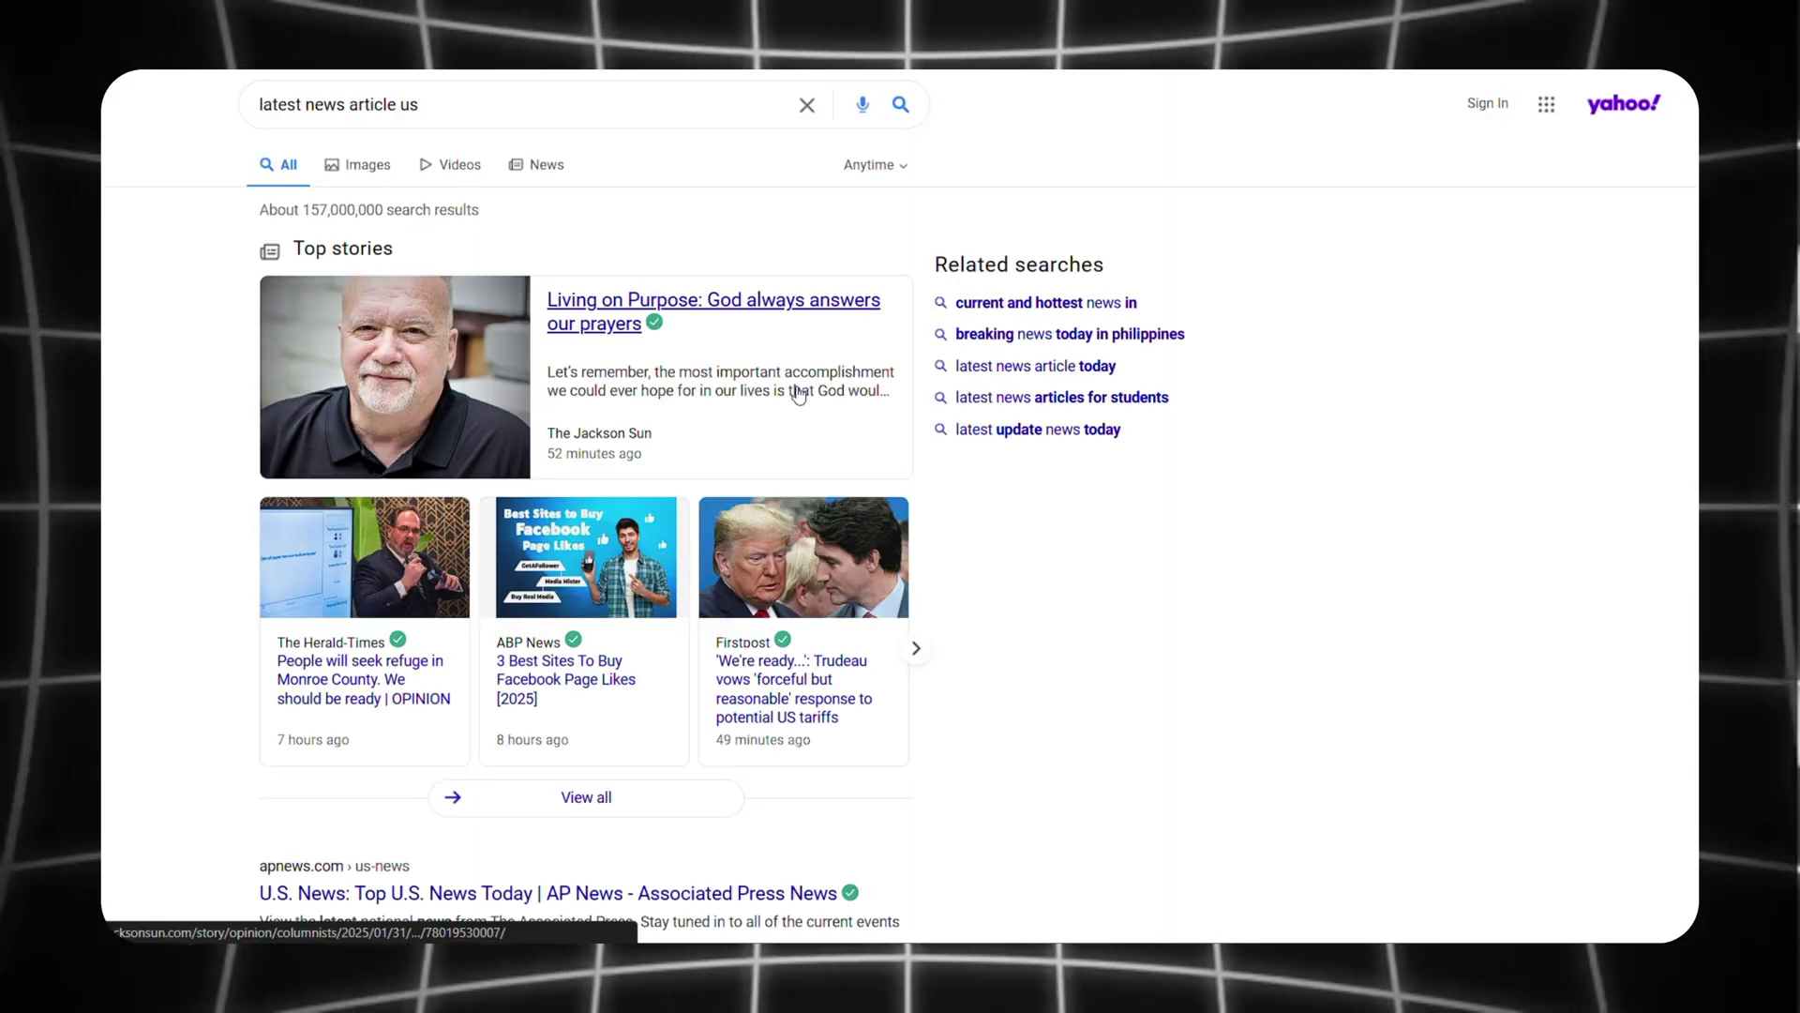
Step: Generate a Shorts-template script from the AP News D.C. plane crash article and select its text
scroll(1044, 691, down, 5)
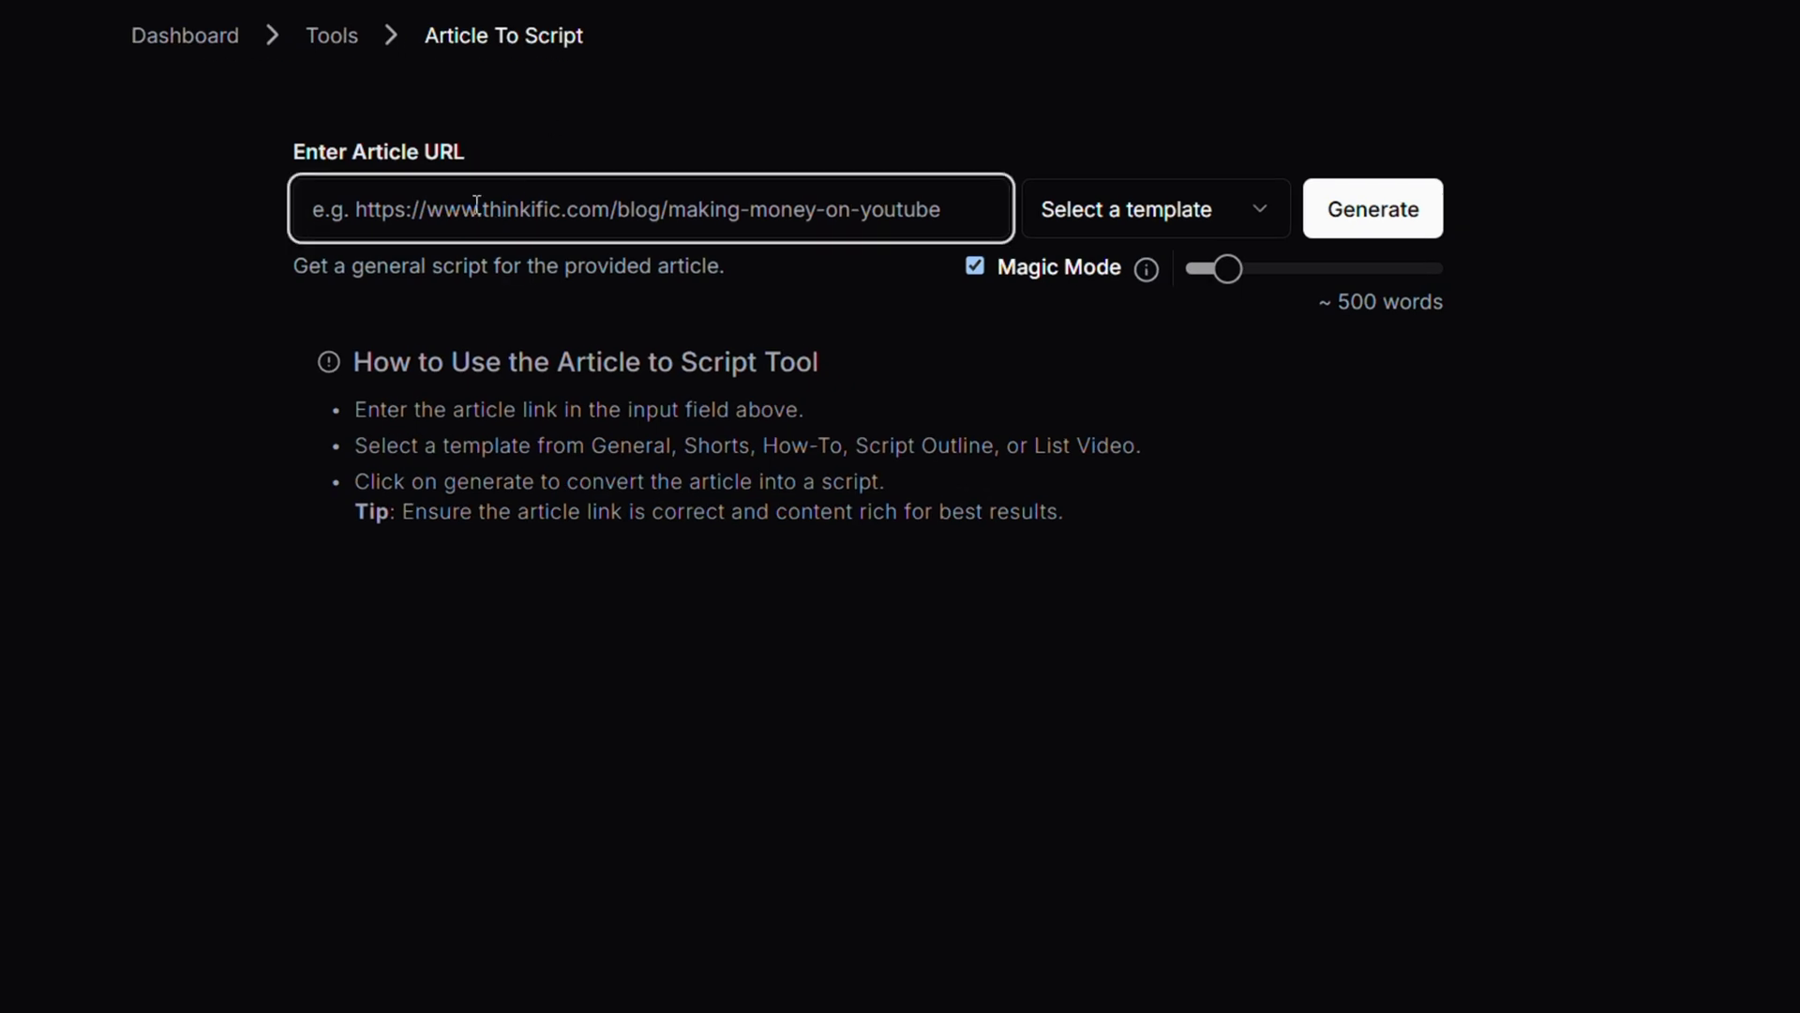
click(1138, 195)
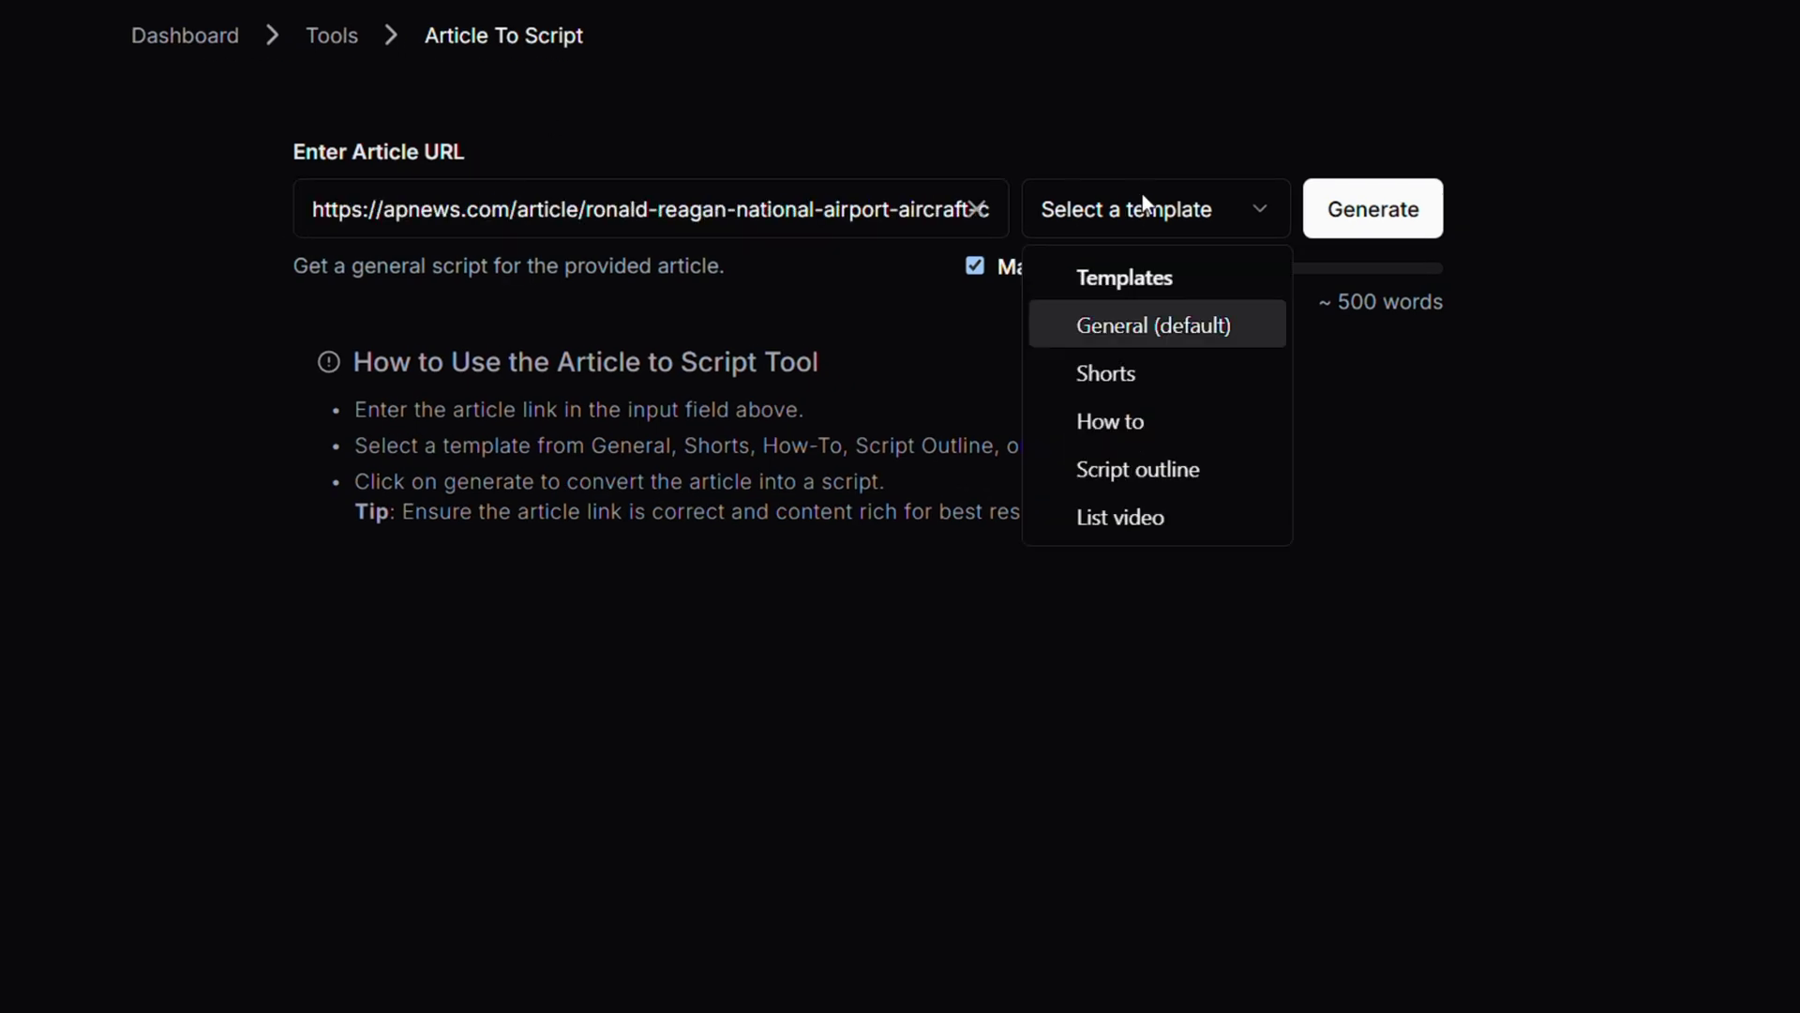
click(1140, 382)
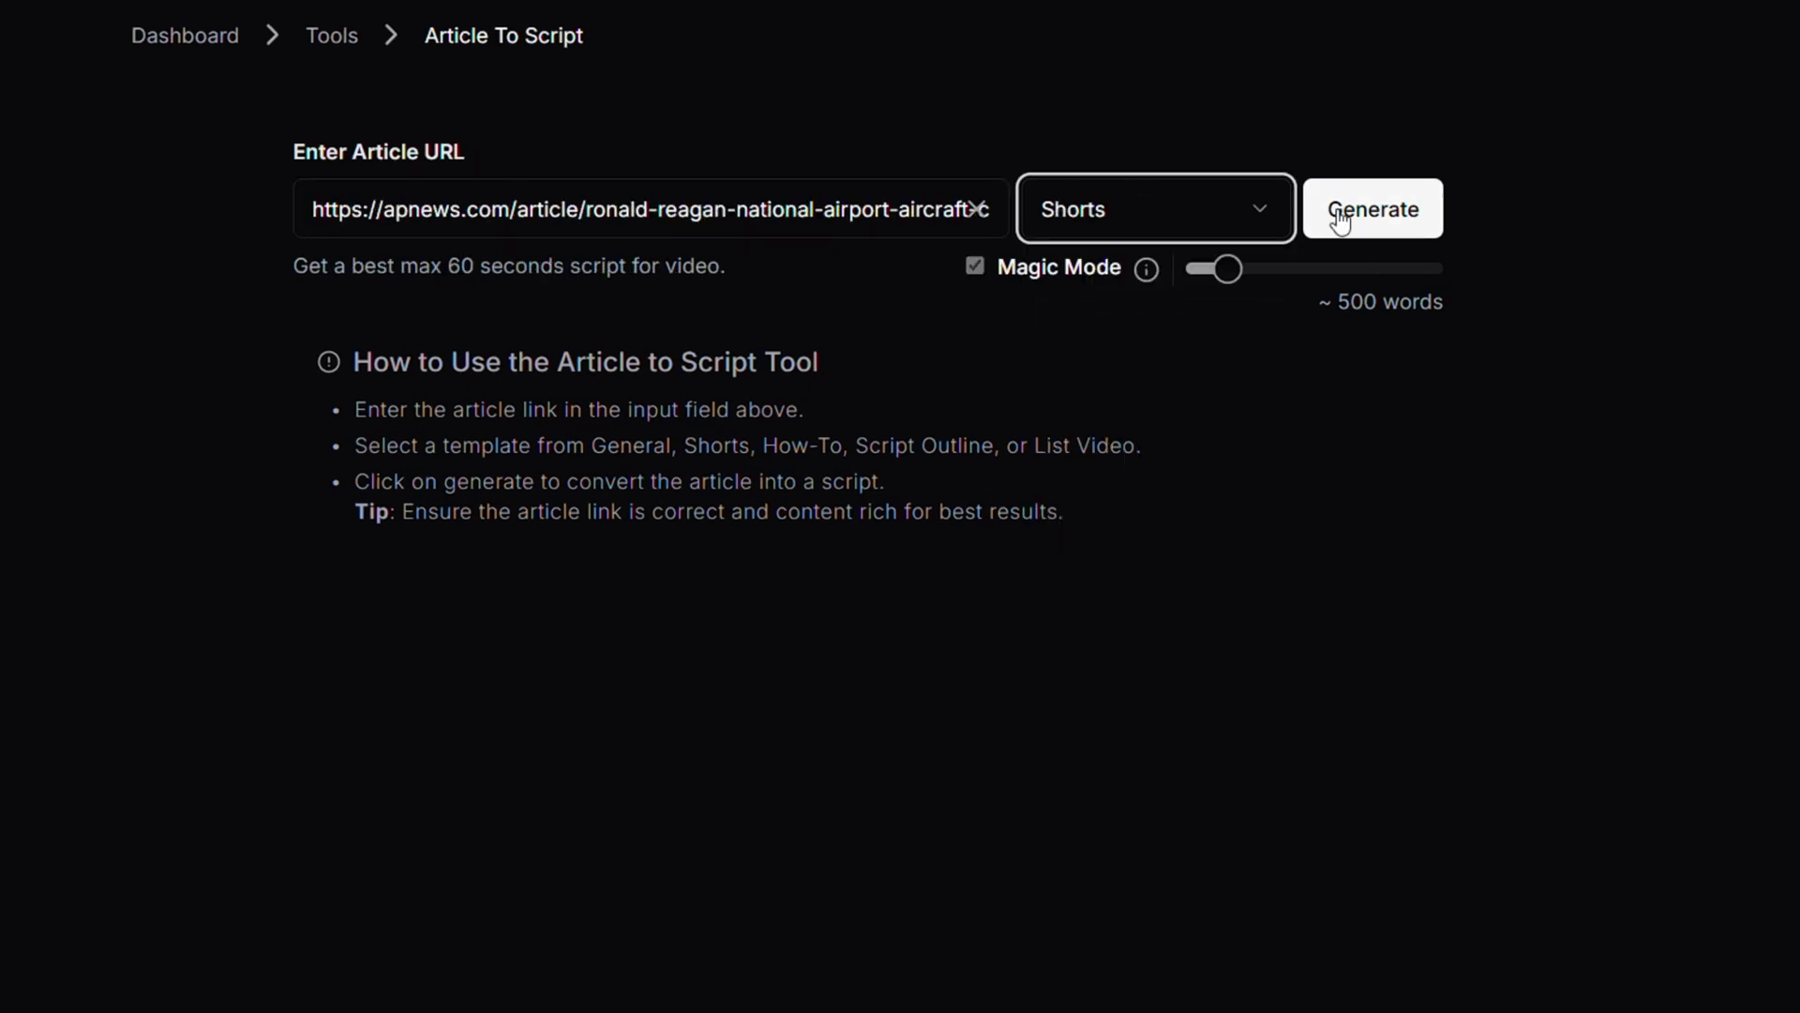
click(1380, 208)
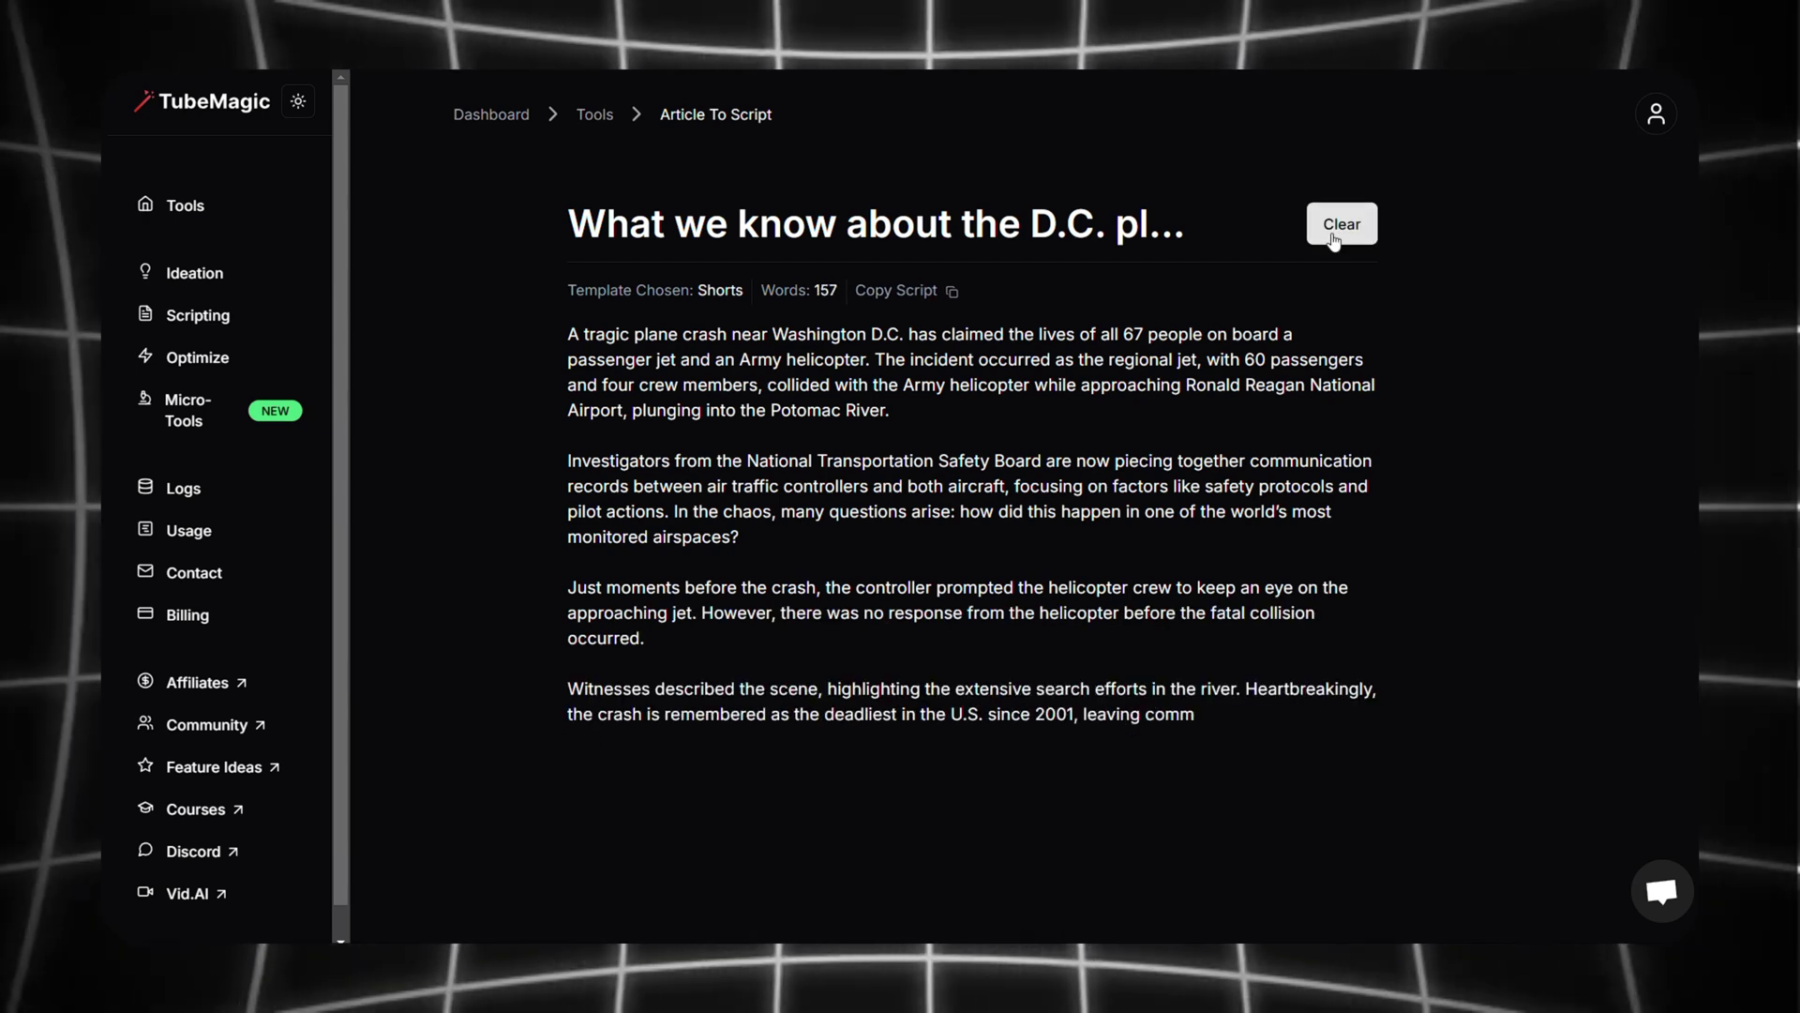
drag(568, 330, 678, 829)
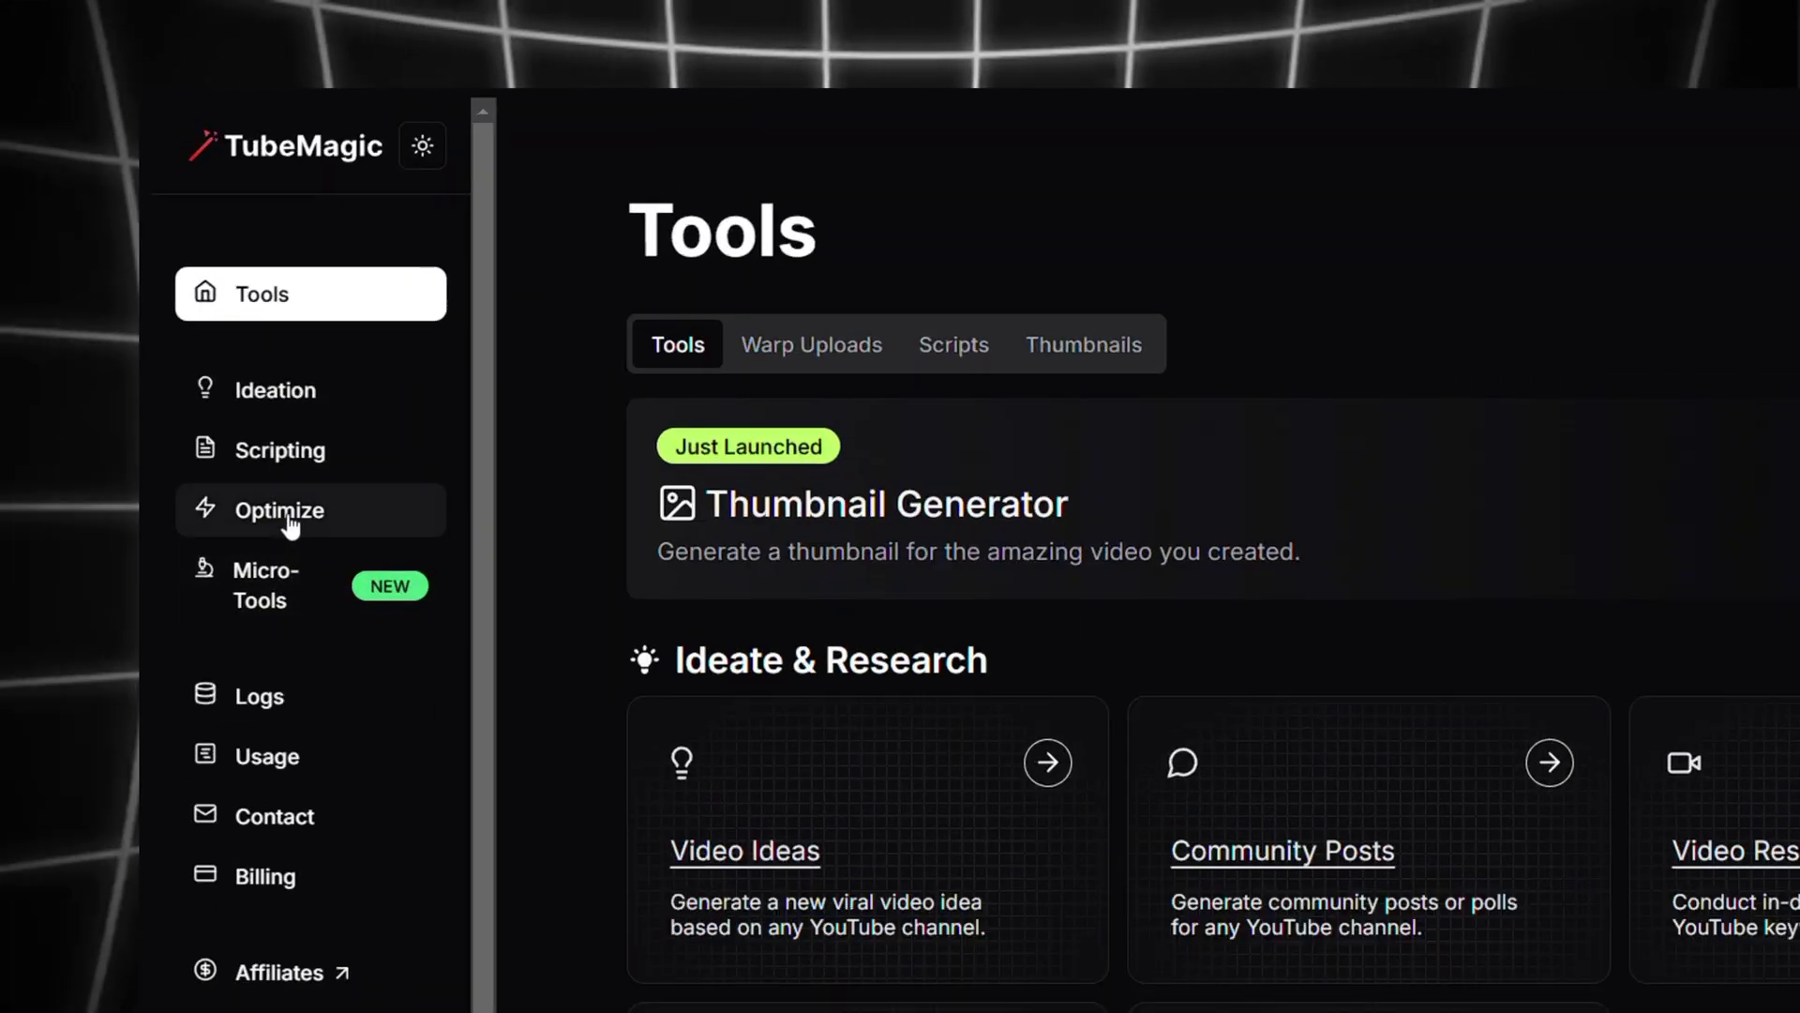
Step: Open Warp Upload under Optimize and generate titles and metadata for a chosen channel video
click(207, 366)
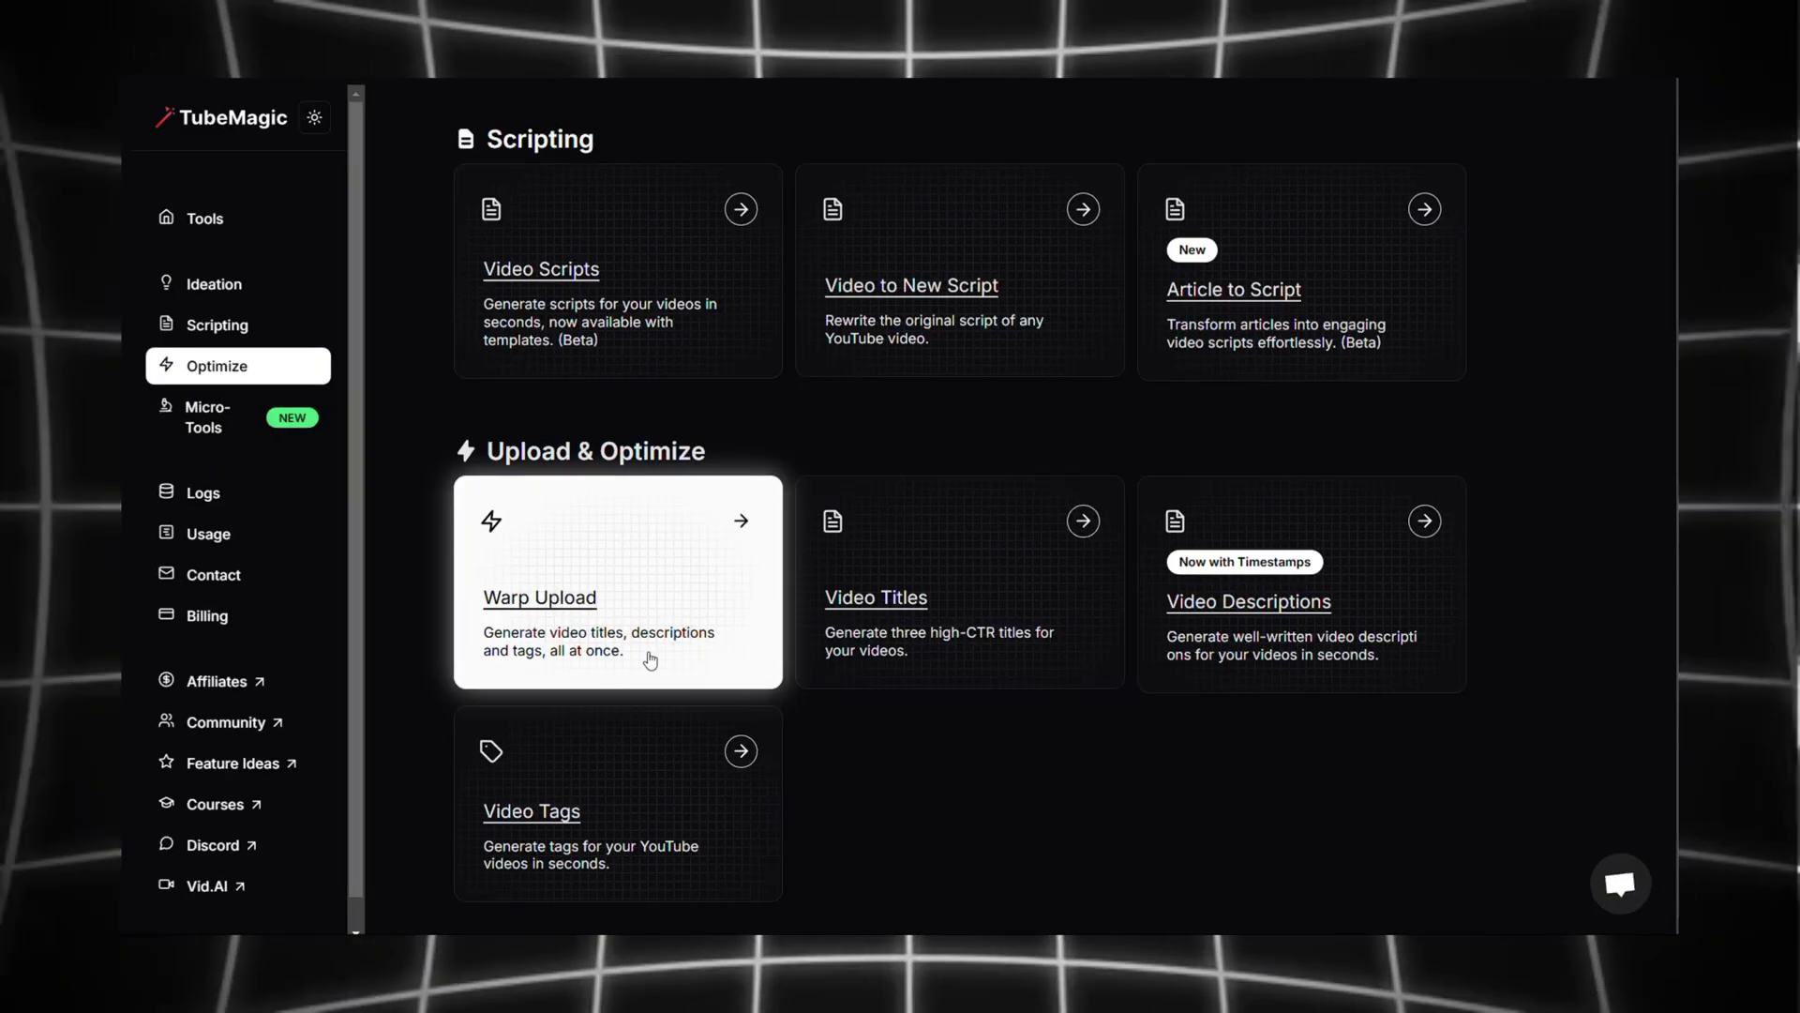
click(644, 655)
click(864, 797)
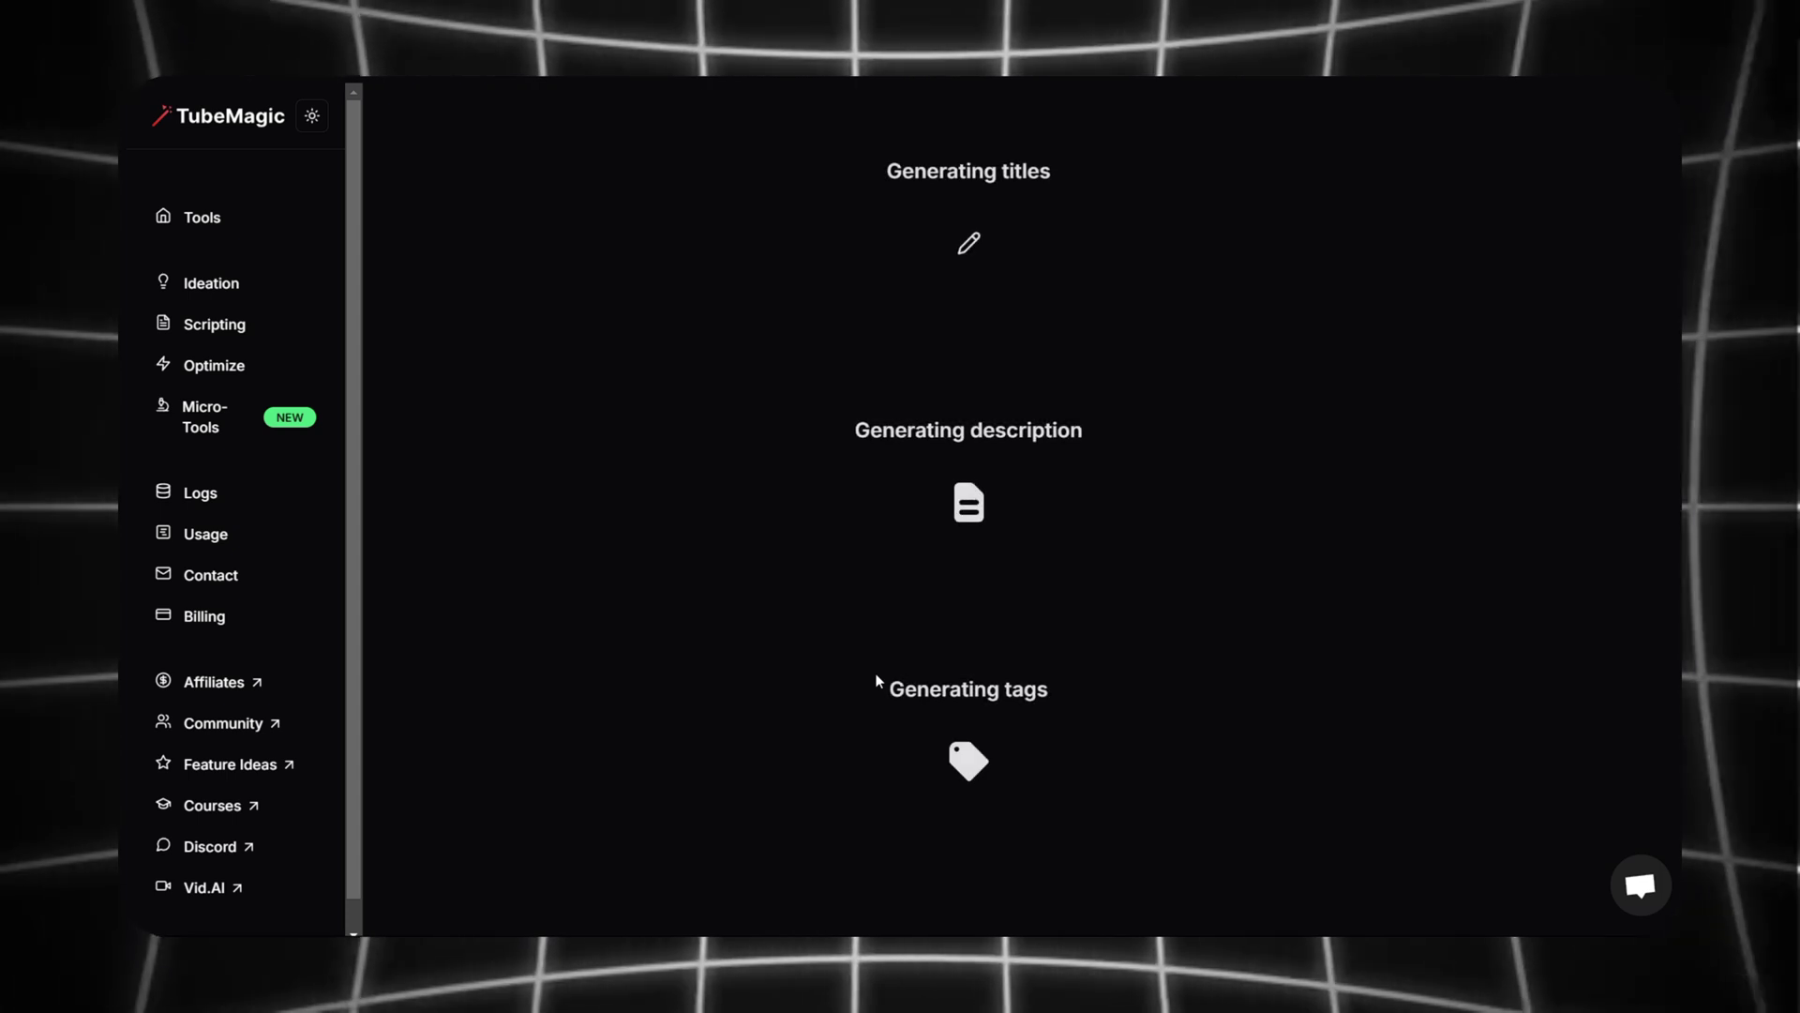
scroll(1424, 739, down, 6)
scroll(1168, 765, up, 4)
scroll(1167, 765, up, 3)
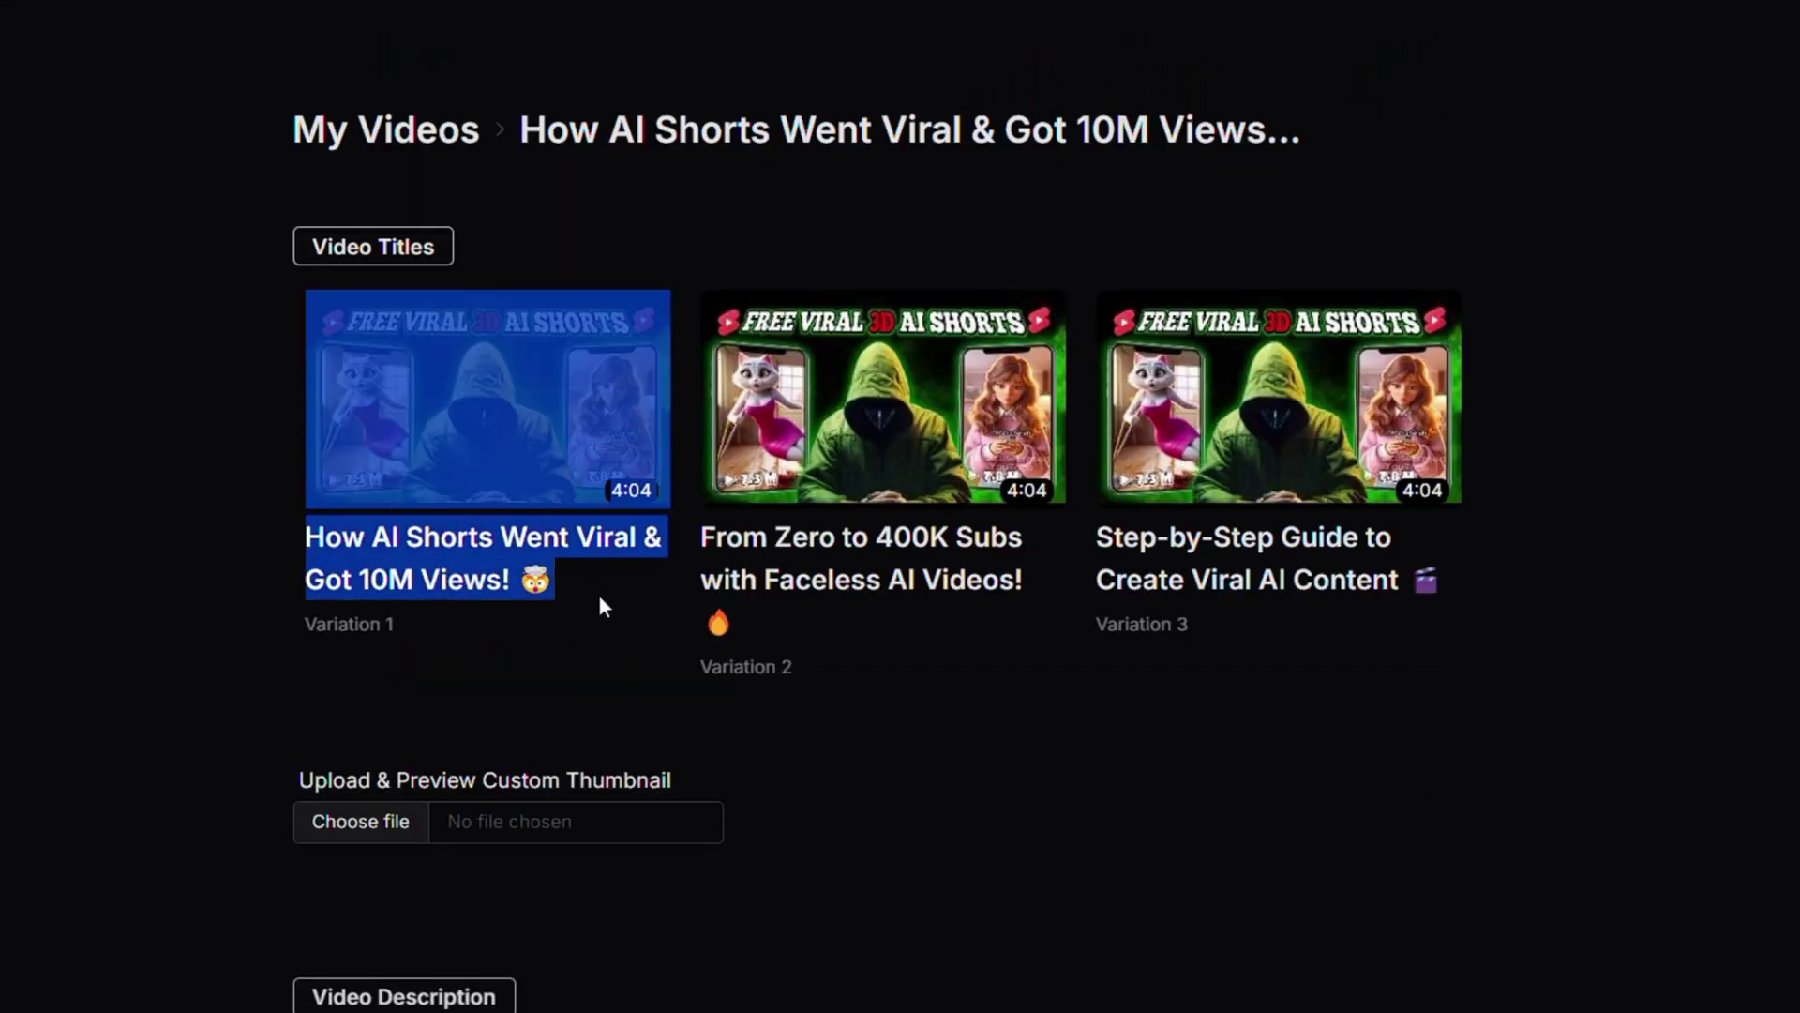
Step: Load the 20250127_001722 image as the custom thumbnail preview
click(752, 536)
scroll(502, 815, down, 2)
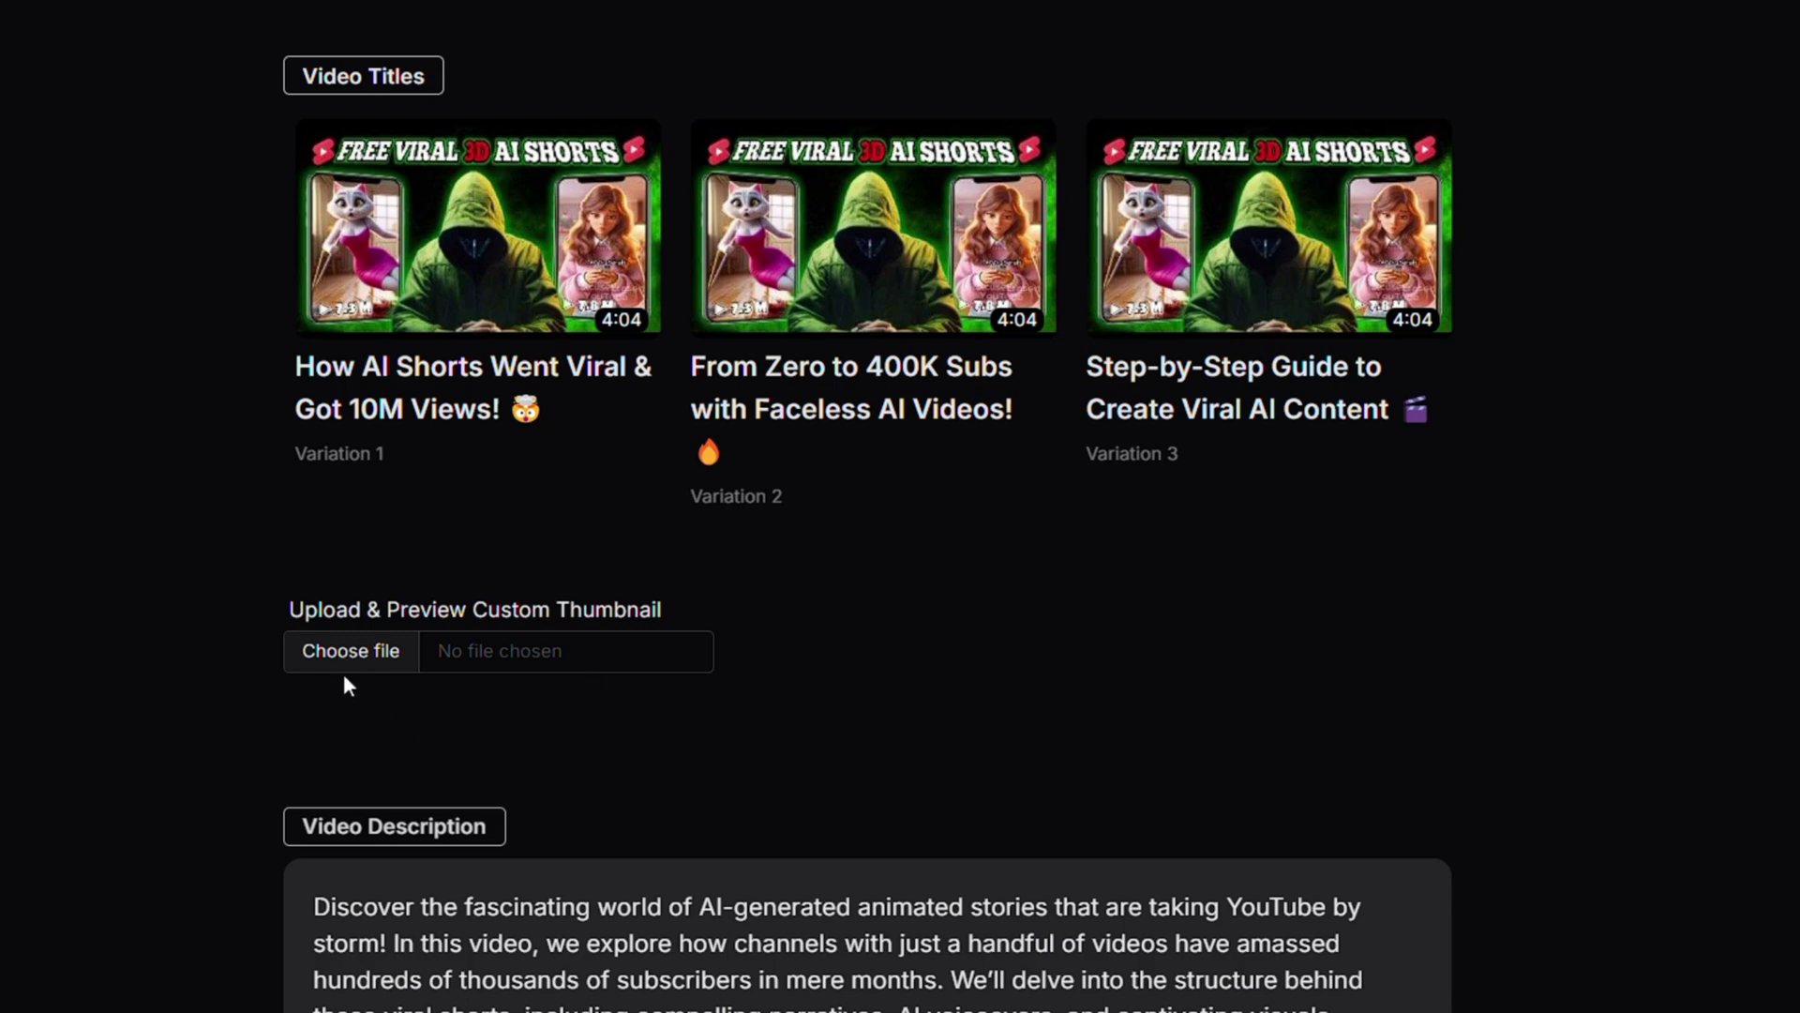
click(346, 660)
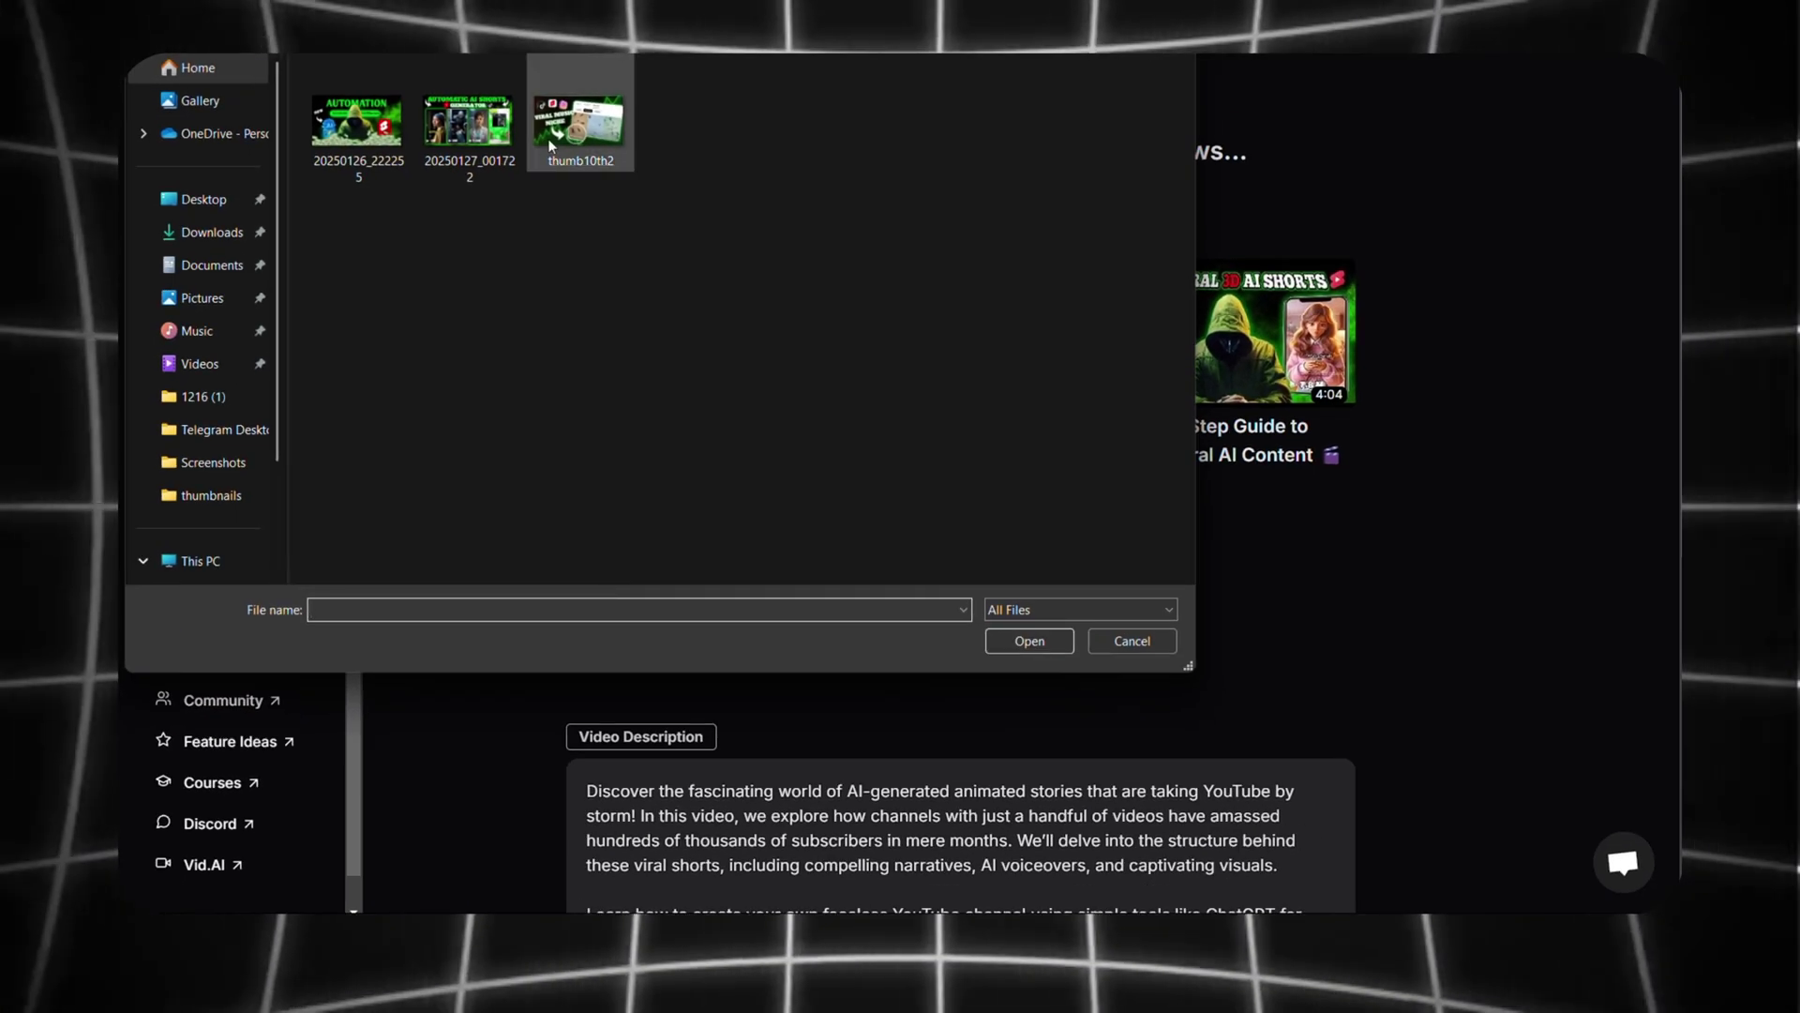
click(453, 139)
click(1030, 641)
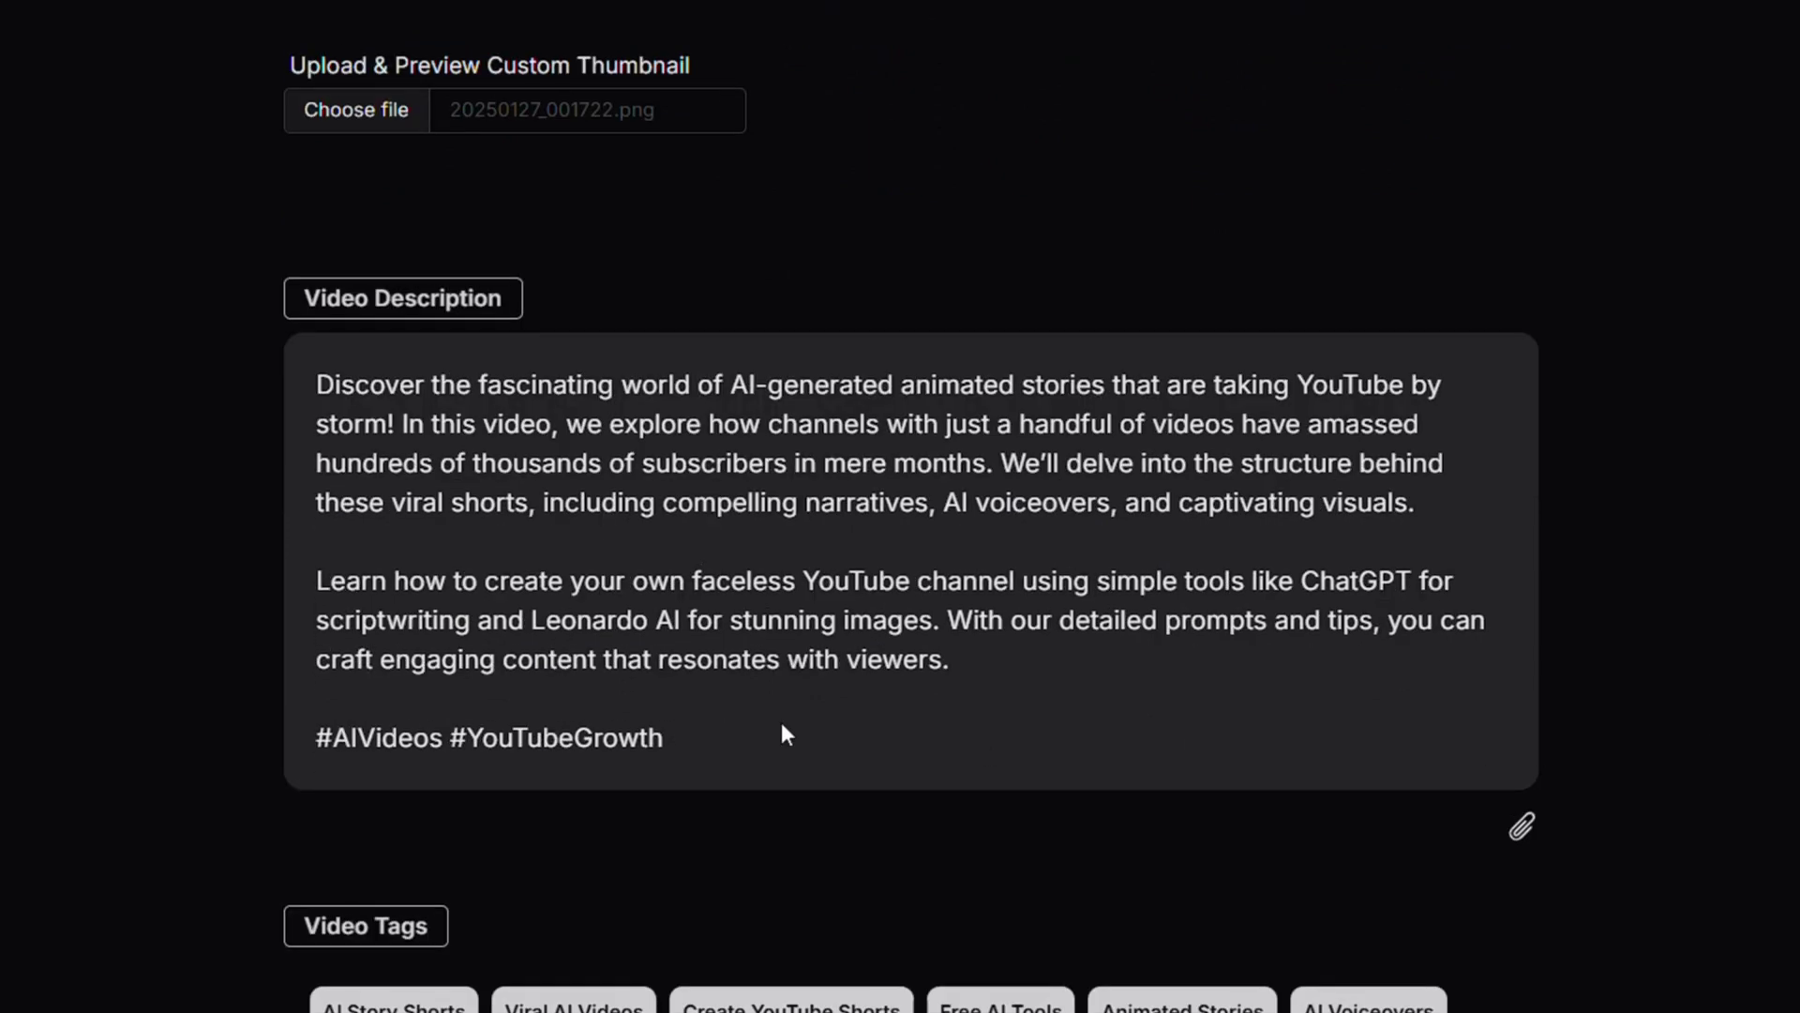
Step: Review the generated description and tags about AI animated stories
drag(285, 382, 682, 671)
scroll(709, 696, down, 6)
click(715, 596)
drag(219, 414, 1270, 831)
click(1270, 831)
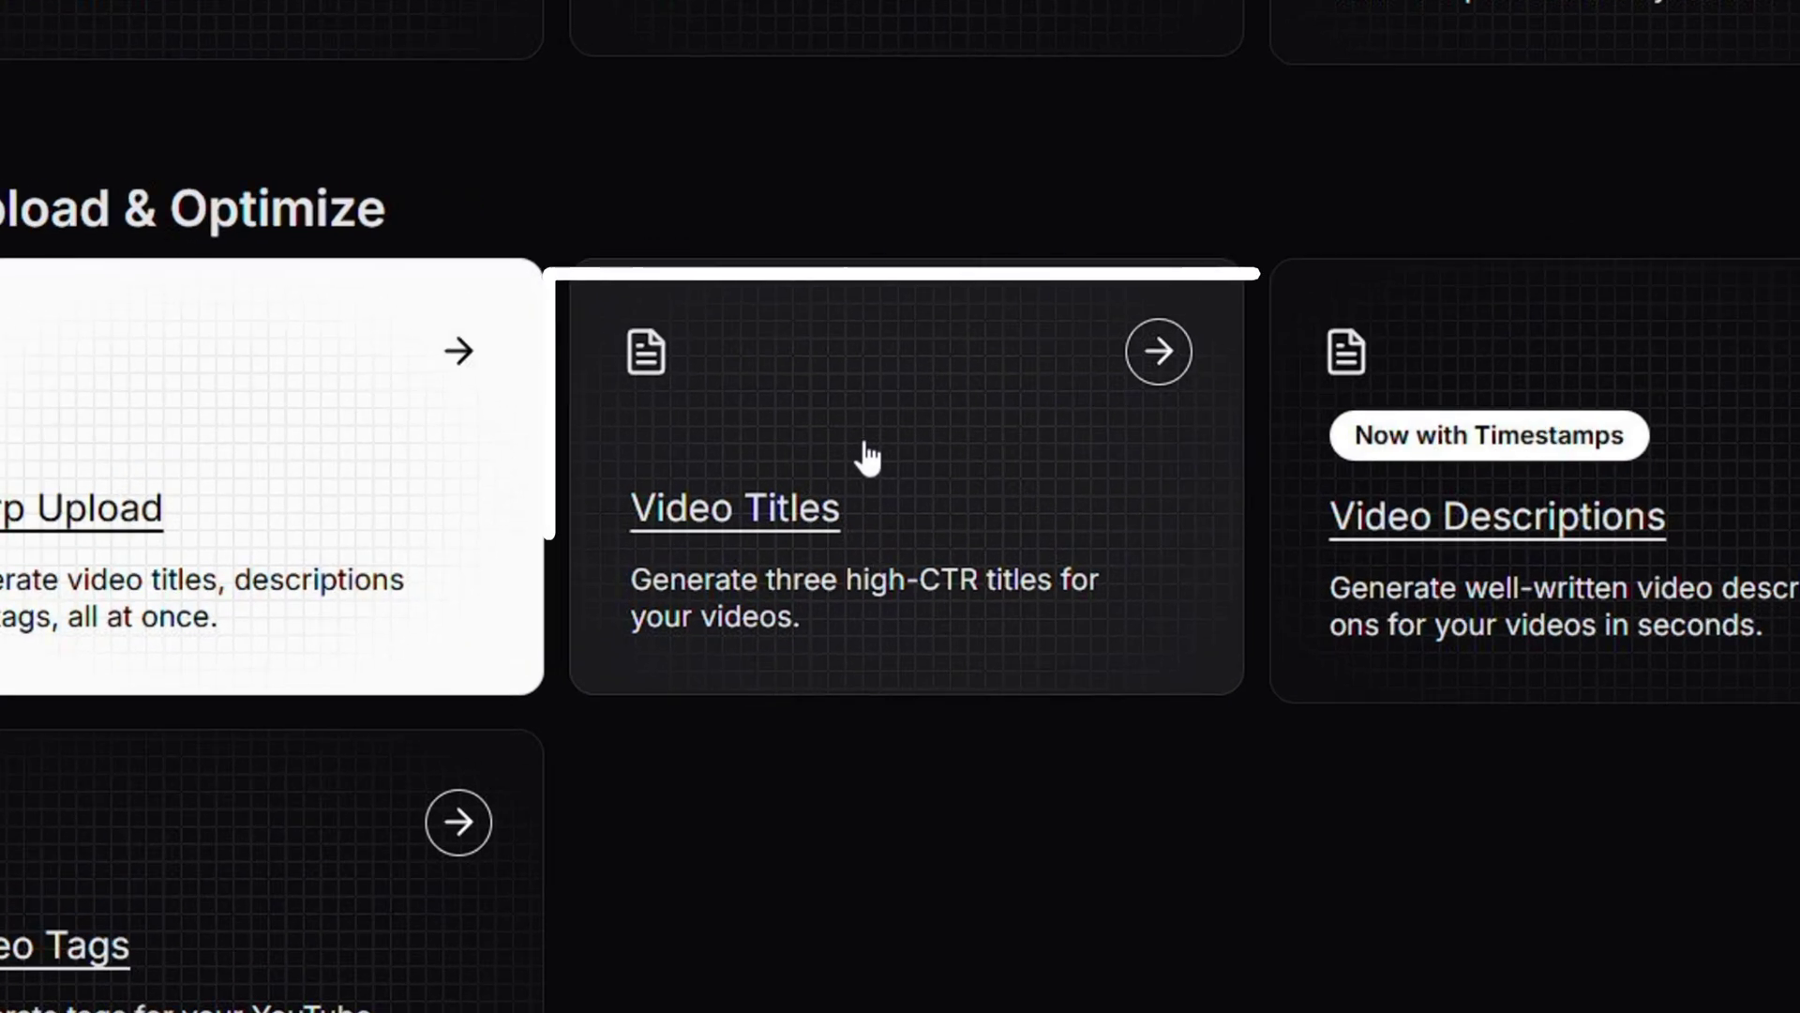
Step: Paste a YouTube video link into Video Titles to get three title variations
click(867, 457)
click(776, 275)
text(https://youtu.be/sF5LYGgKbUA?si=EJ_nunIjR7VmjqTD)
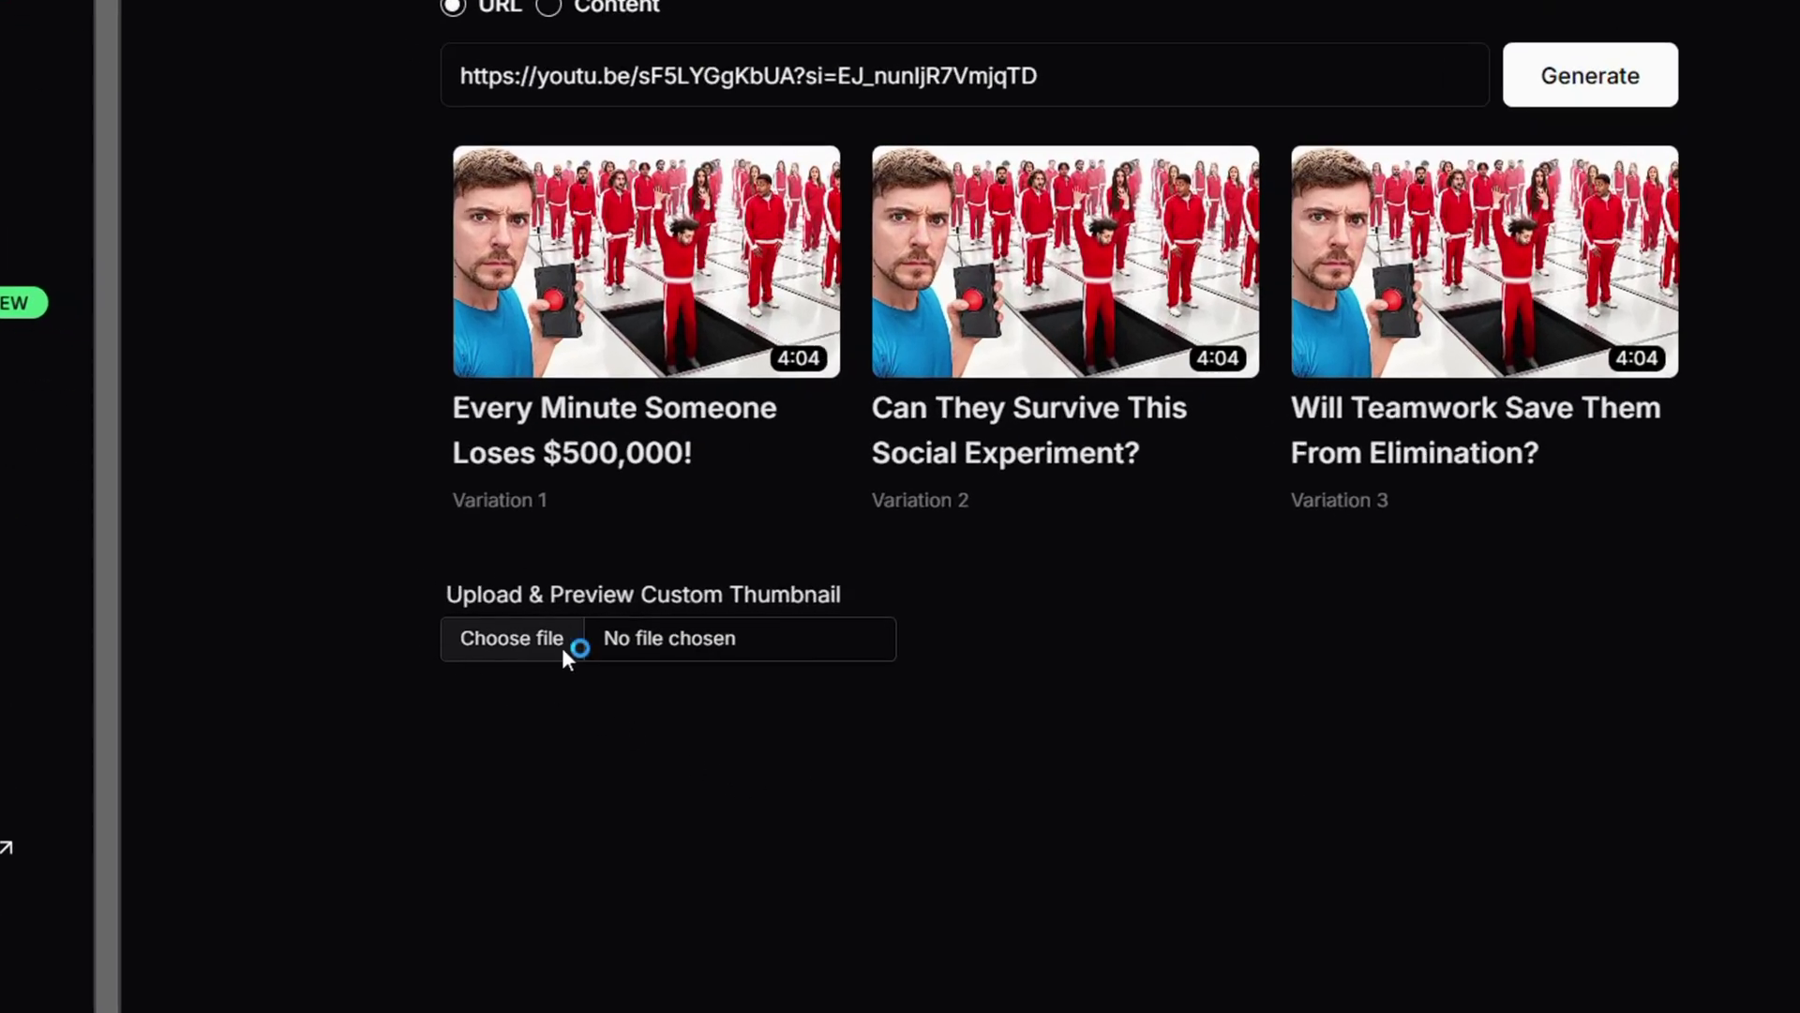
Step: Preview the titles with the 20250126_222255.png thumbnail image
click(567, 647)
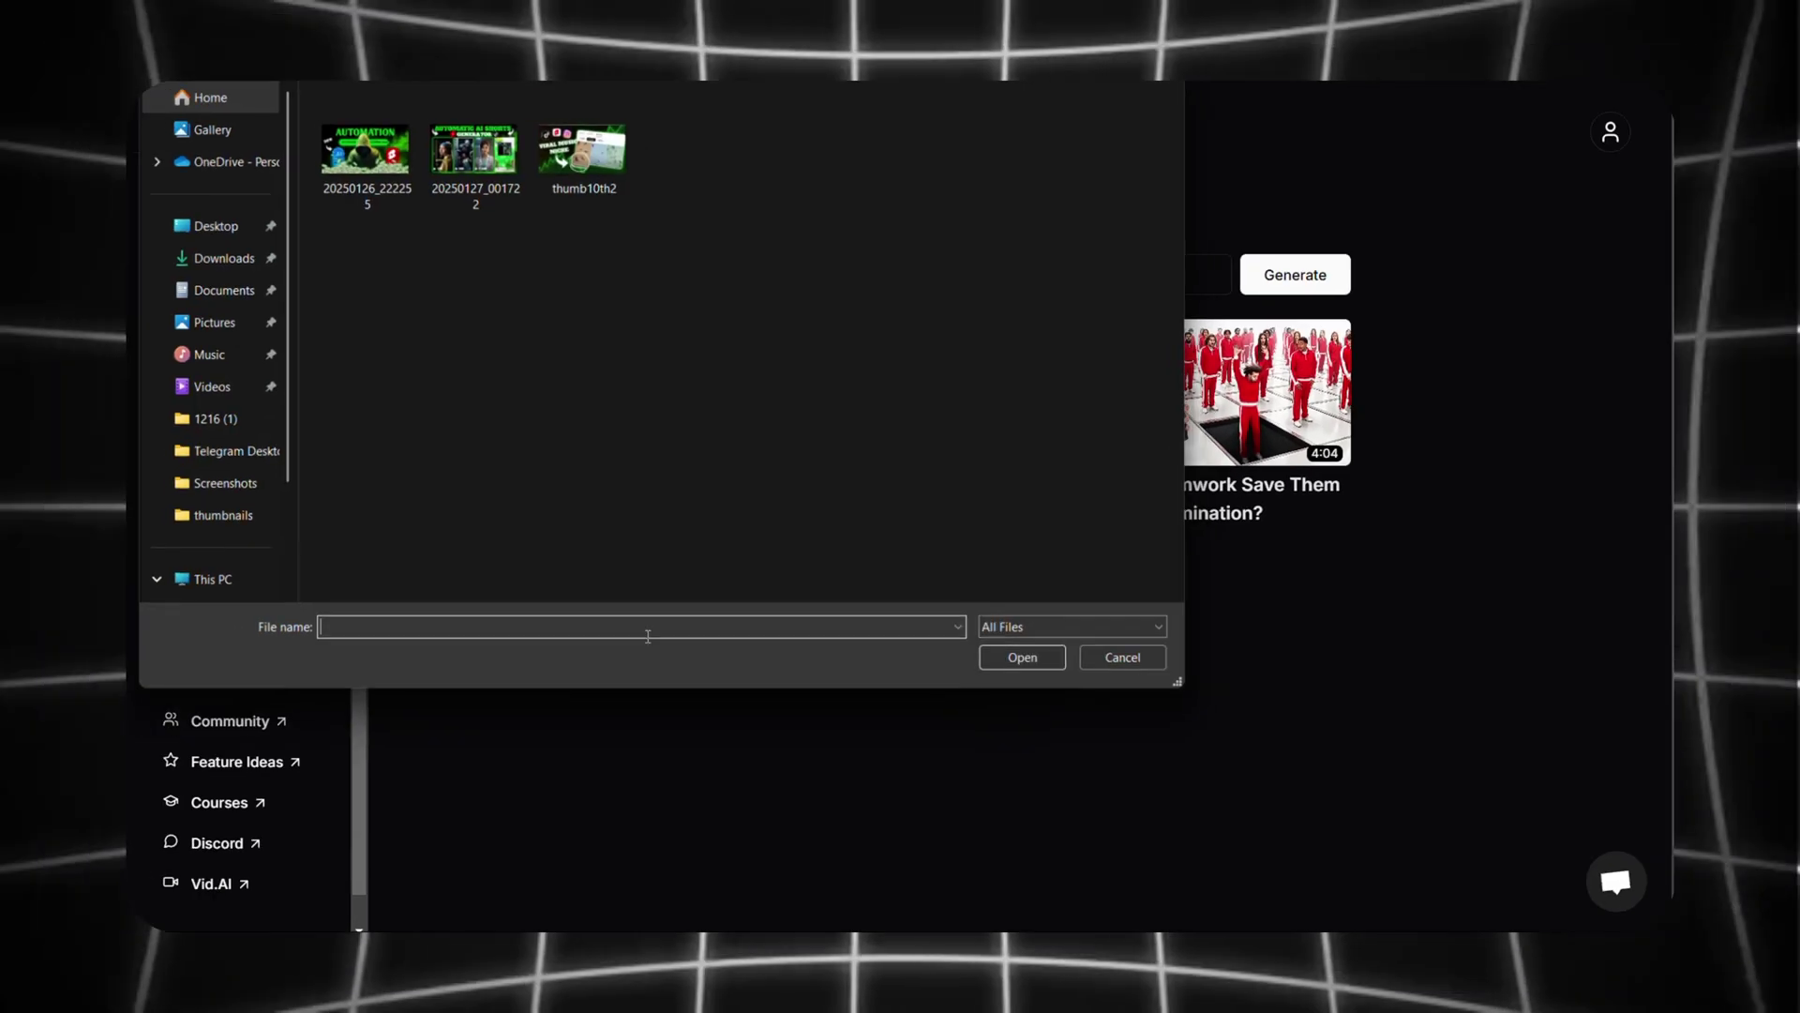
click(364, 150)
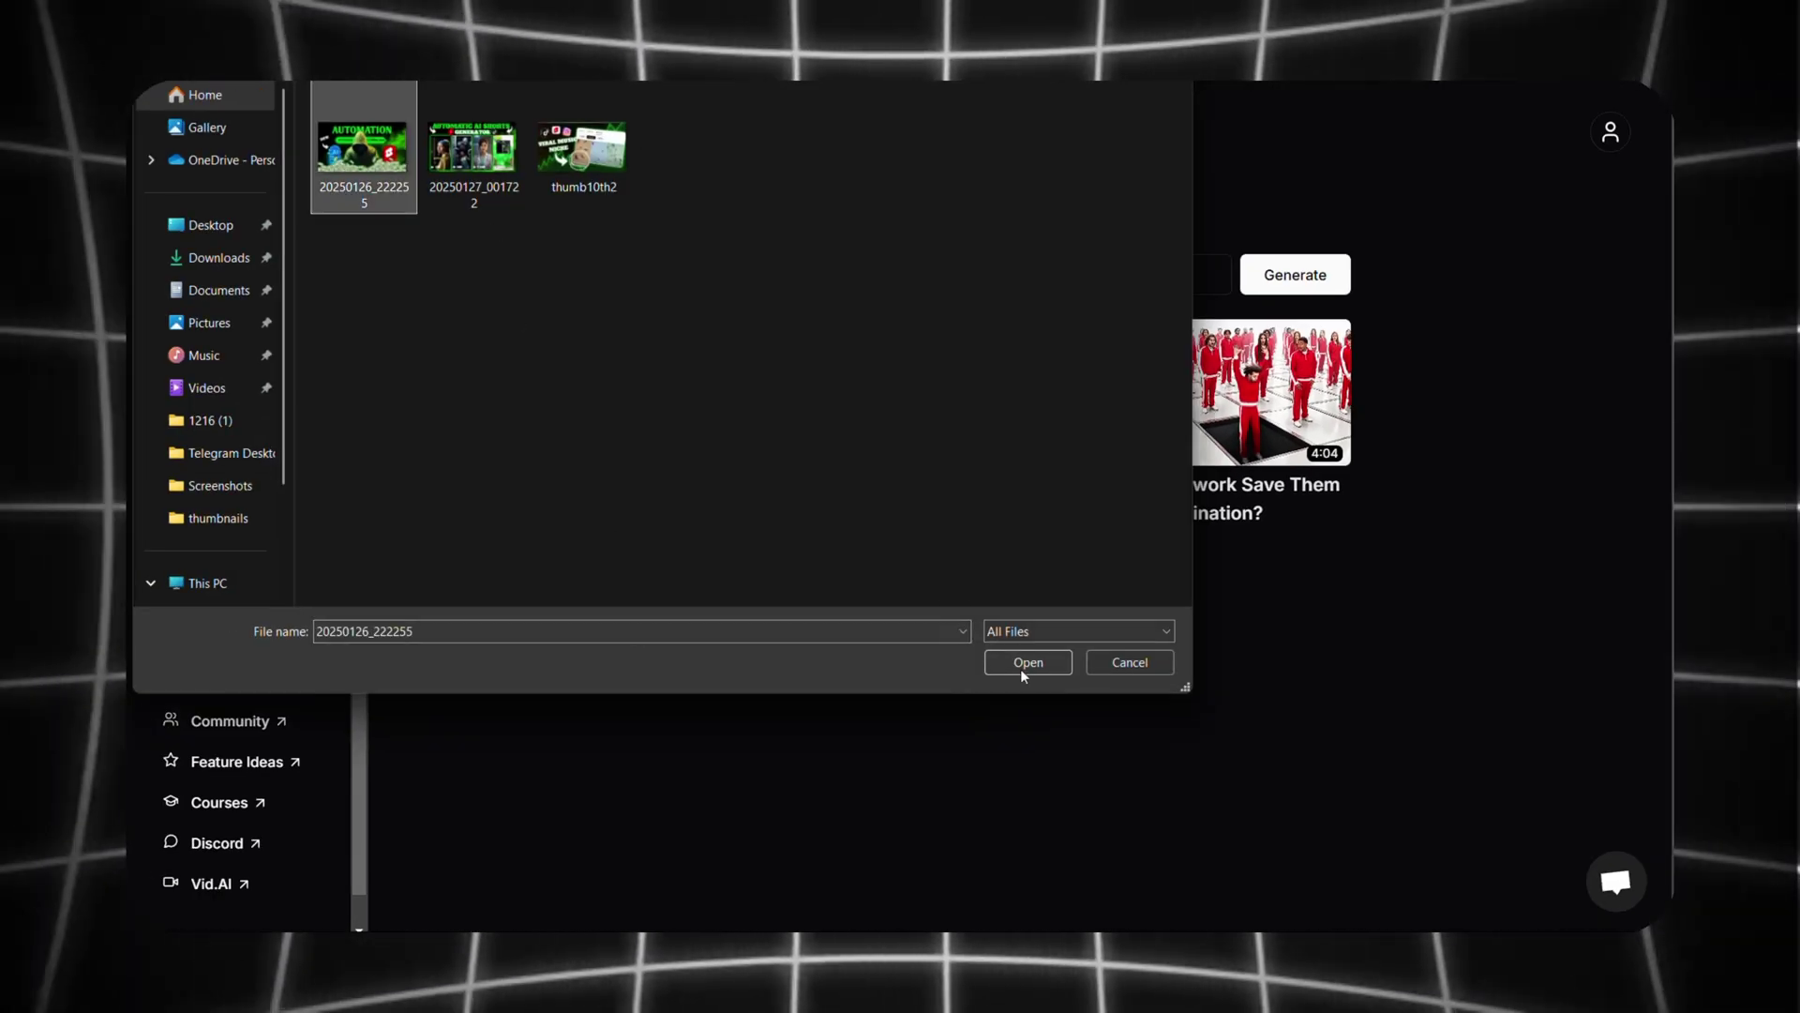
click(1023, 671)
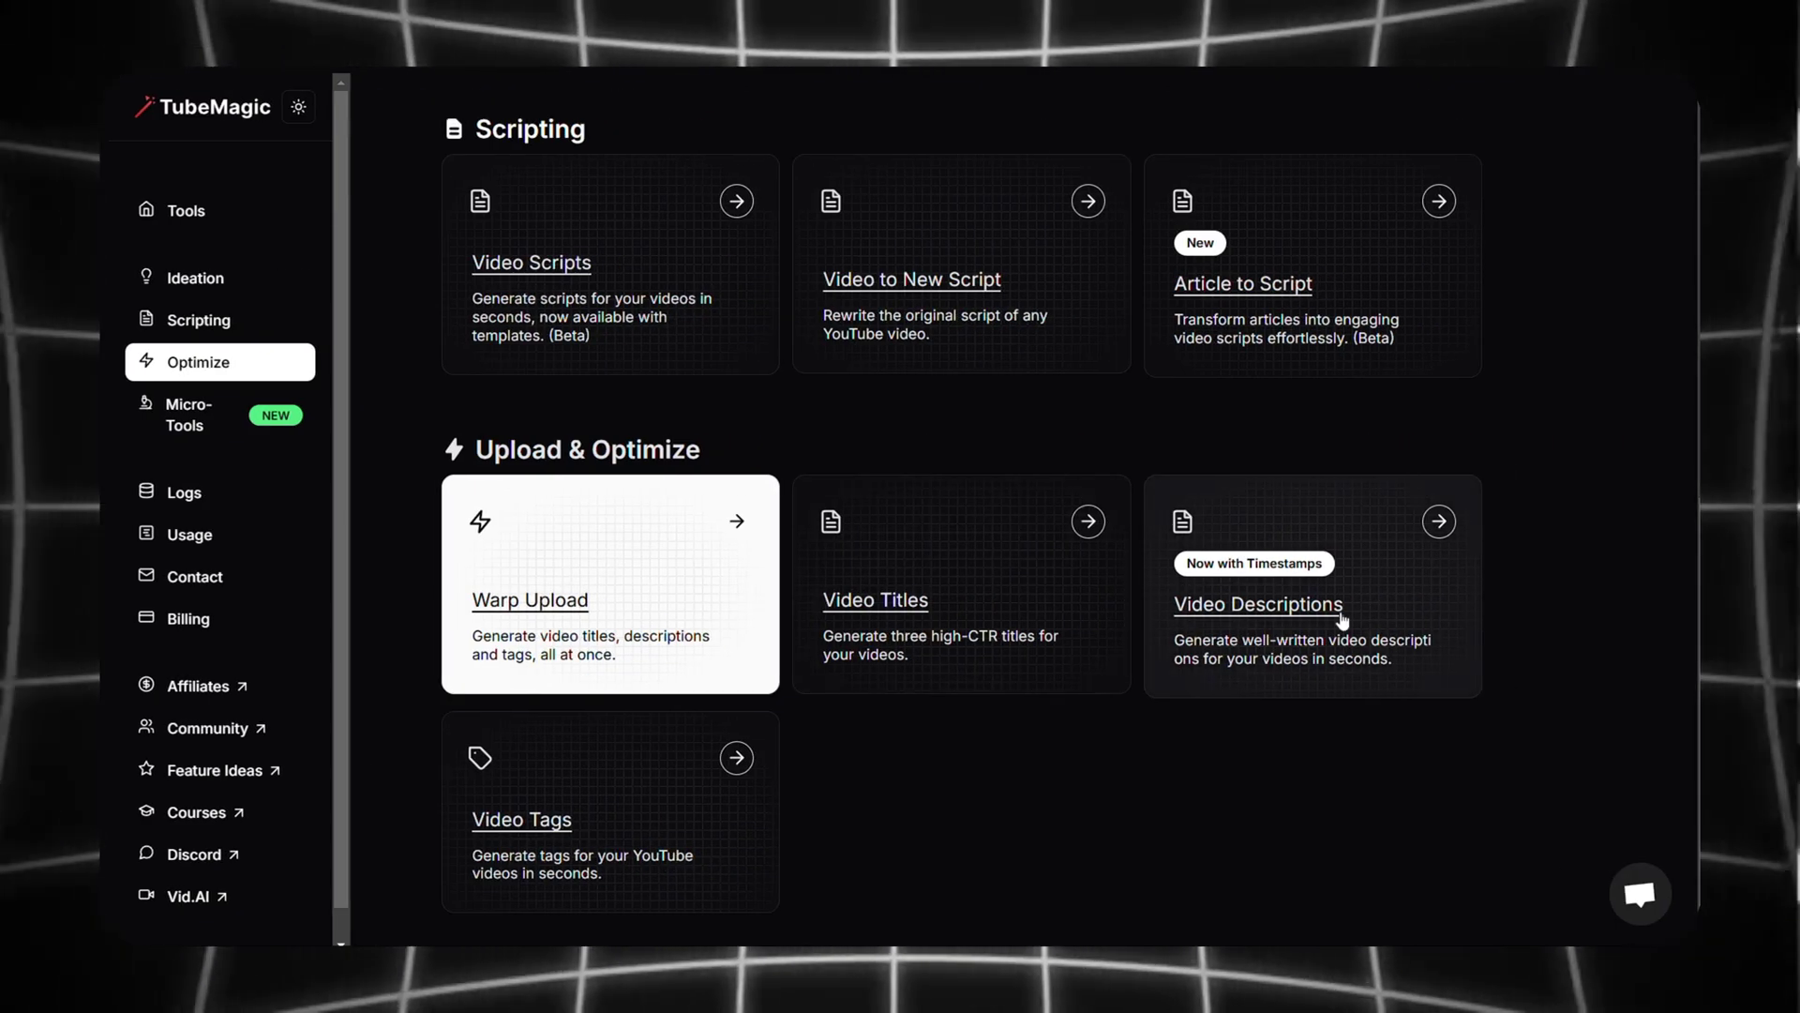
Step: Generate a video description with eight chapter timestamps using Timestamps (Beta), then return to Tools
click(1308, 583)
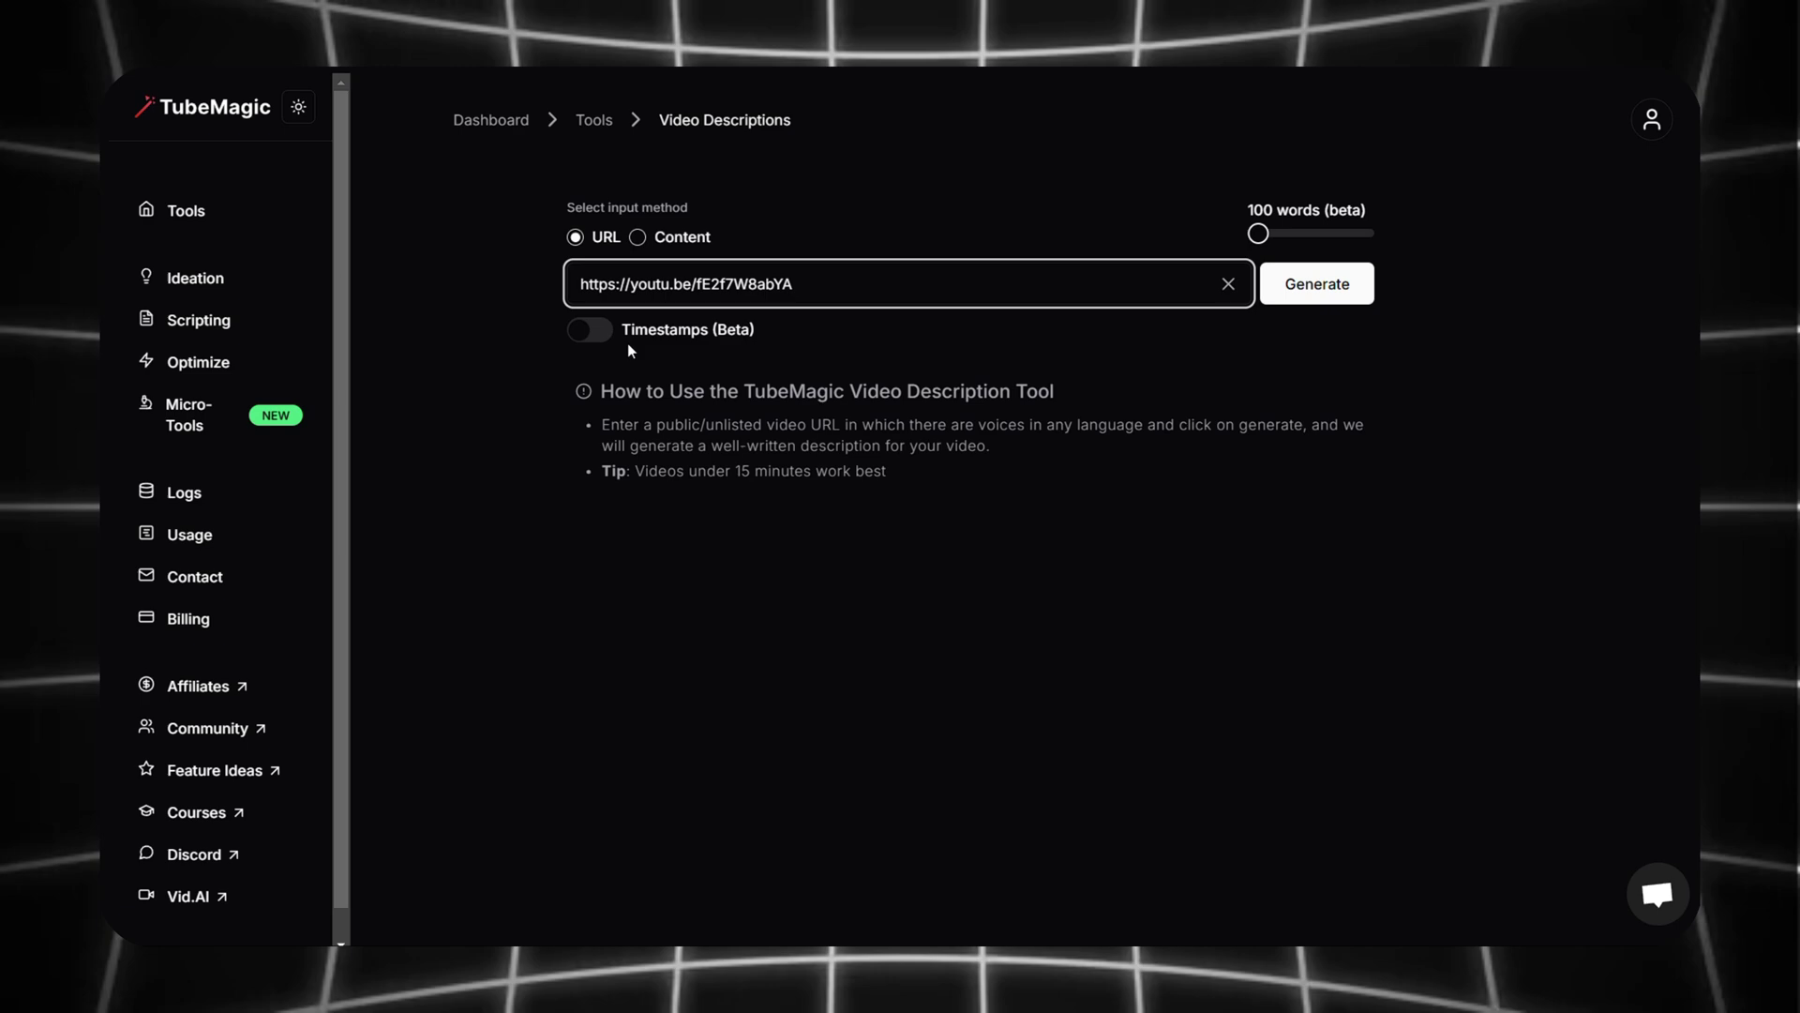
click(592, 336)
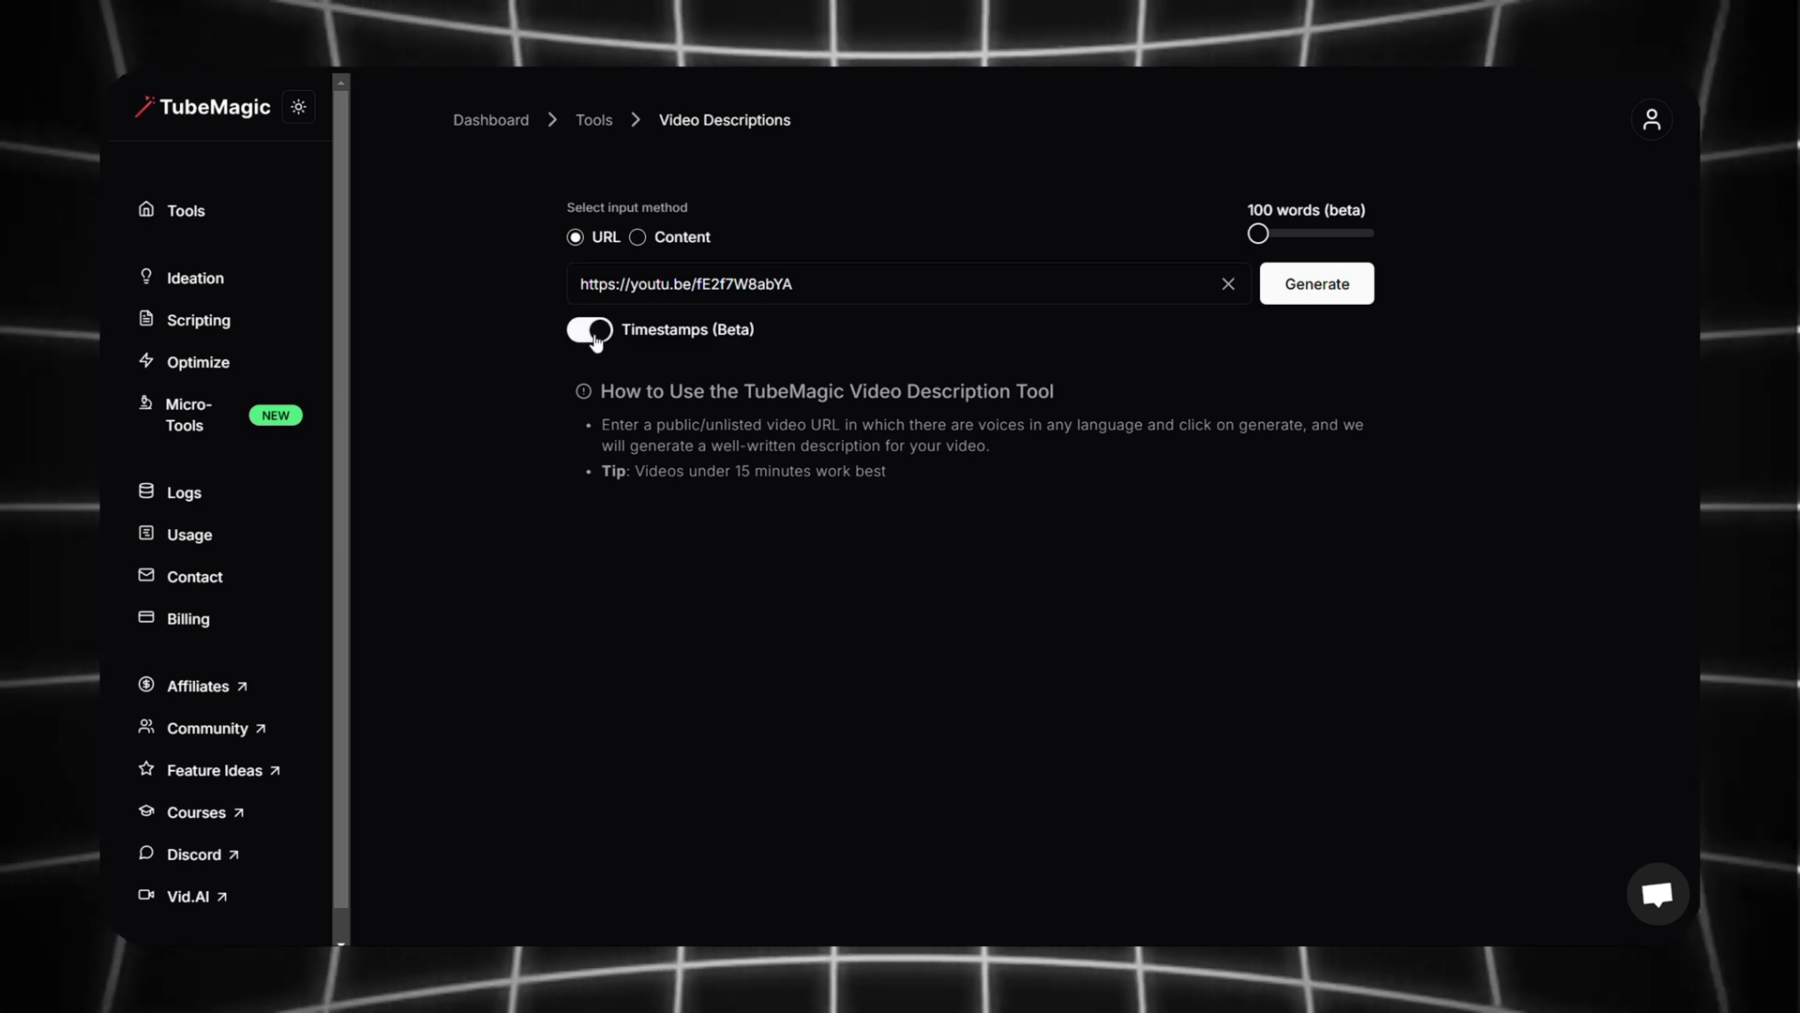
click(1327, 286)
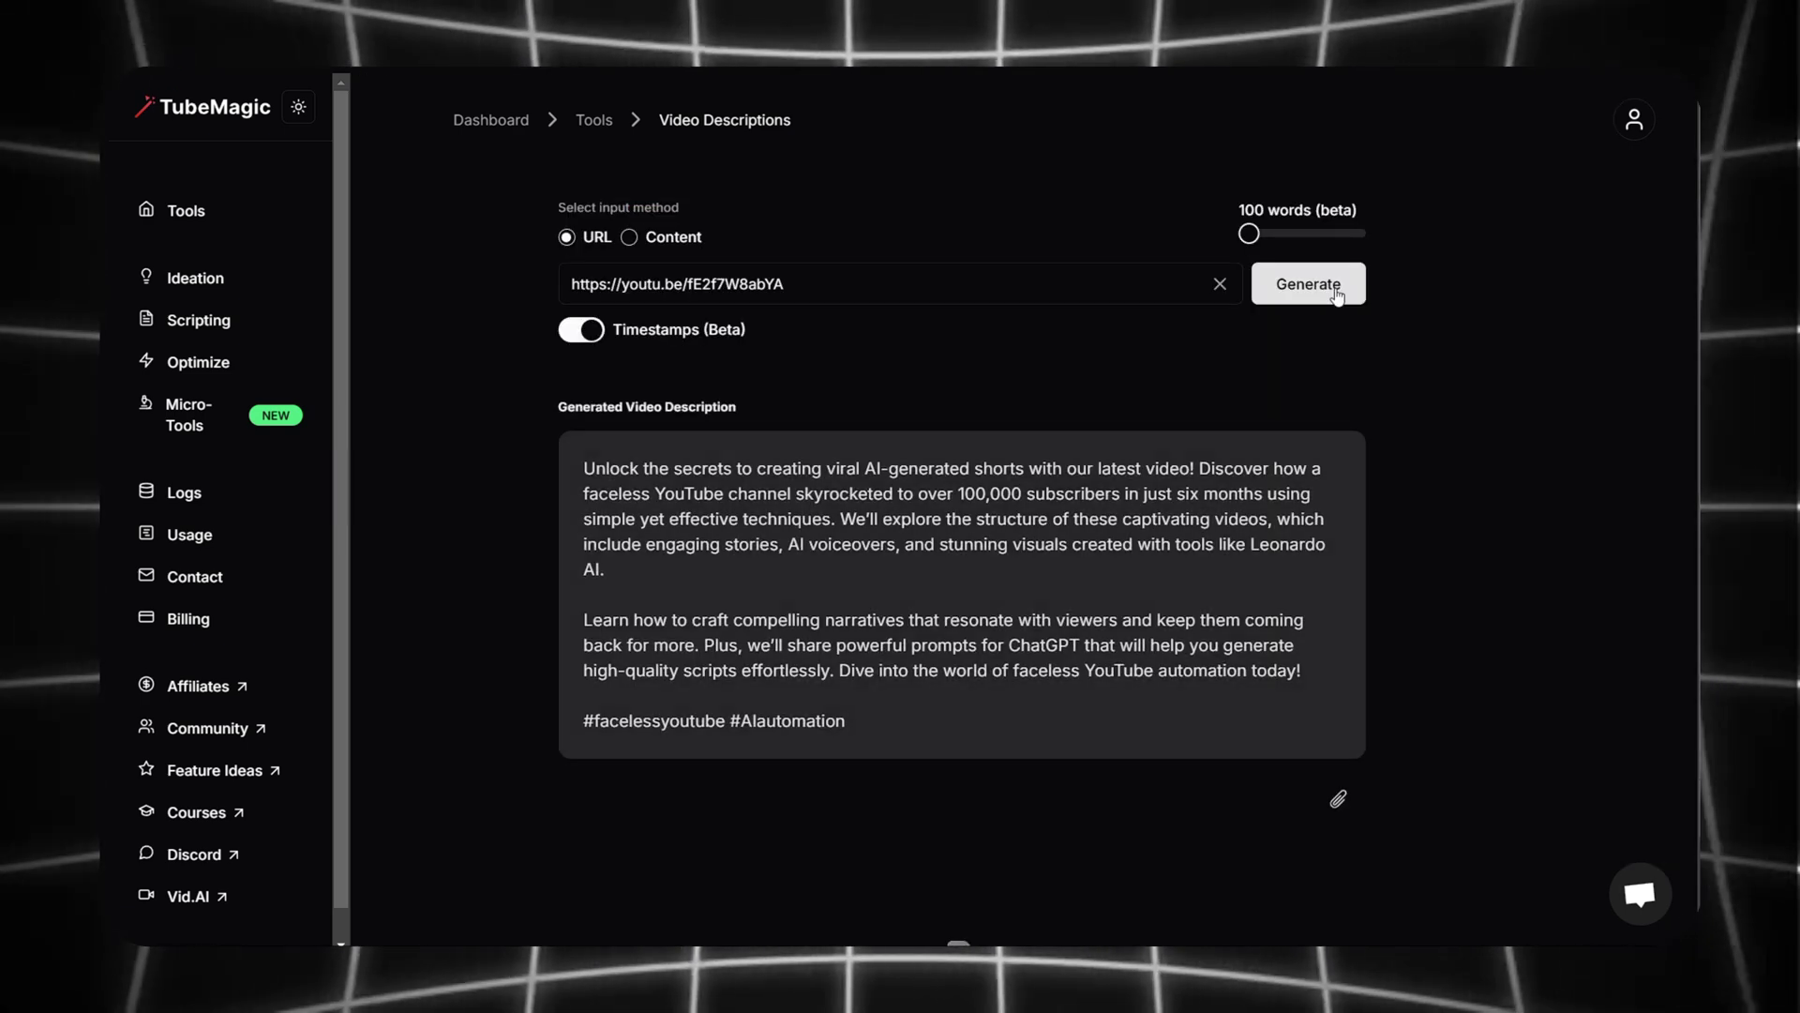
scroll(1032, 562, down, 4)
drag(577, 594, 887, 789)
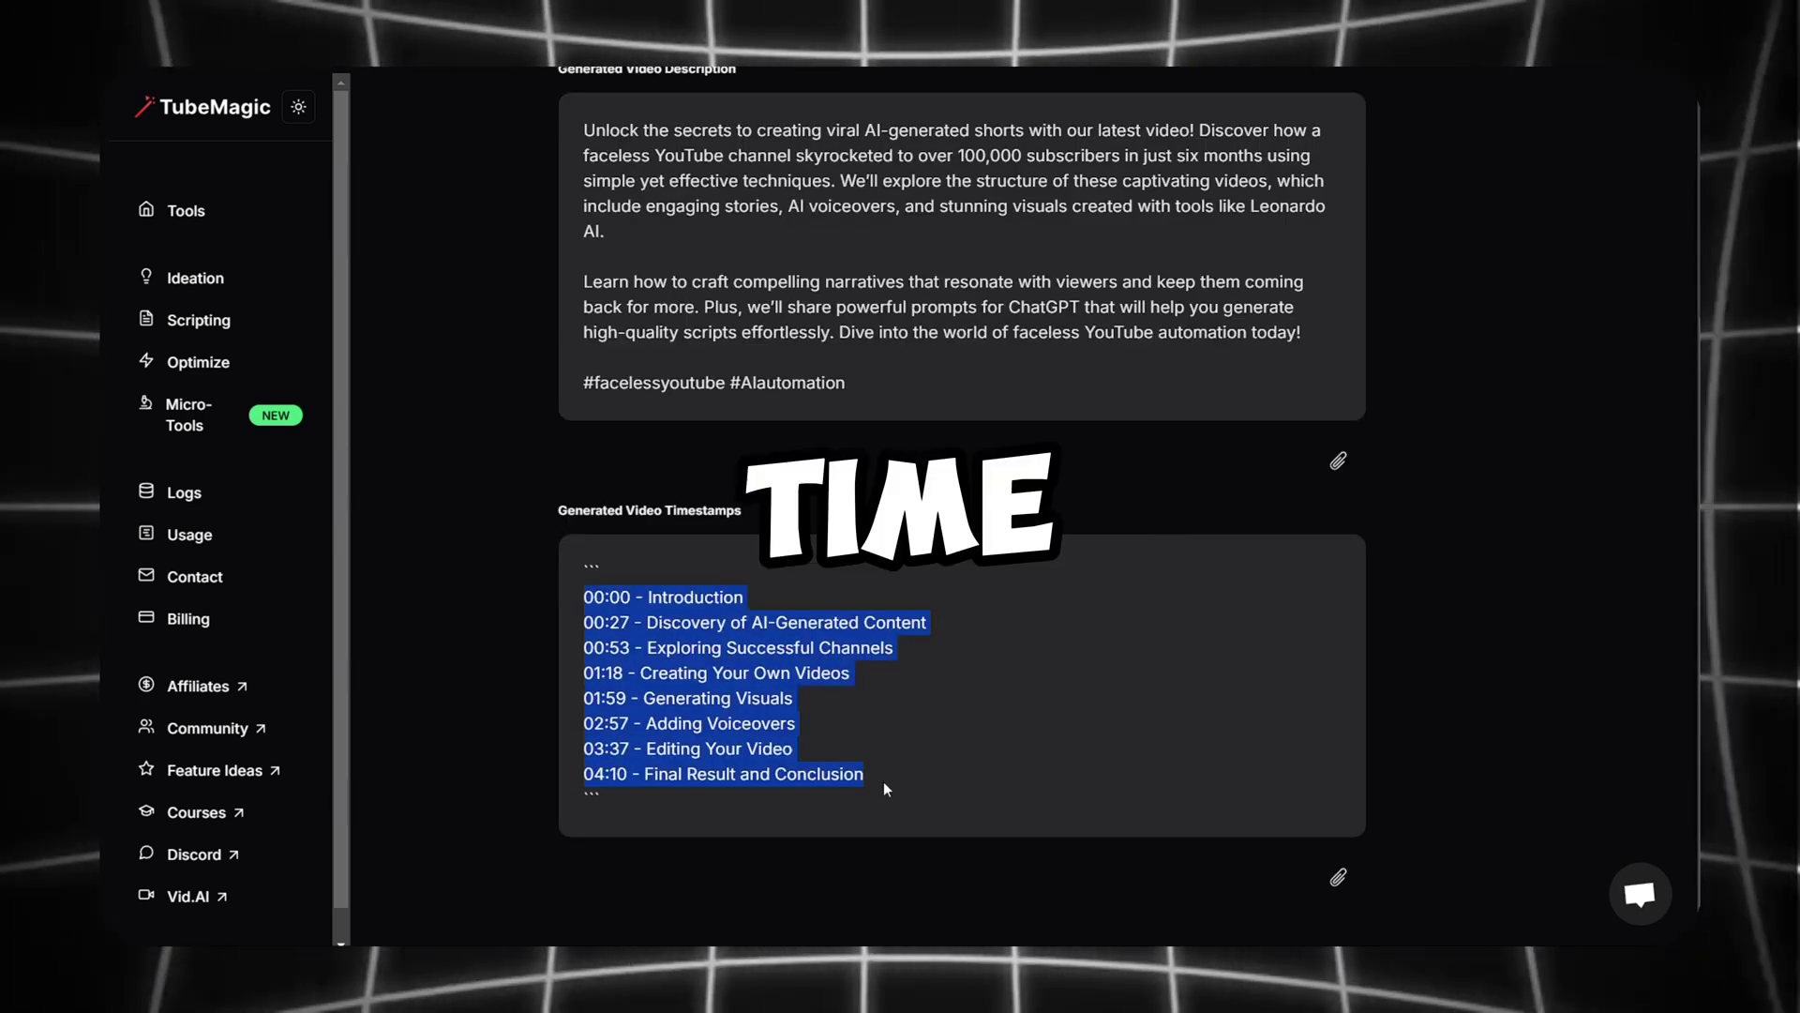
click(1269, 740)
scroll(608, 136, up, 4)
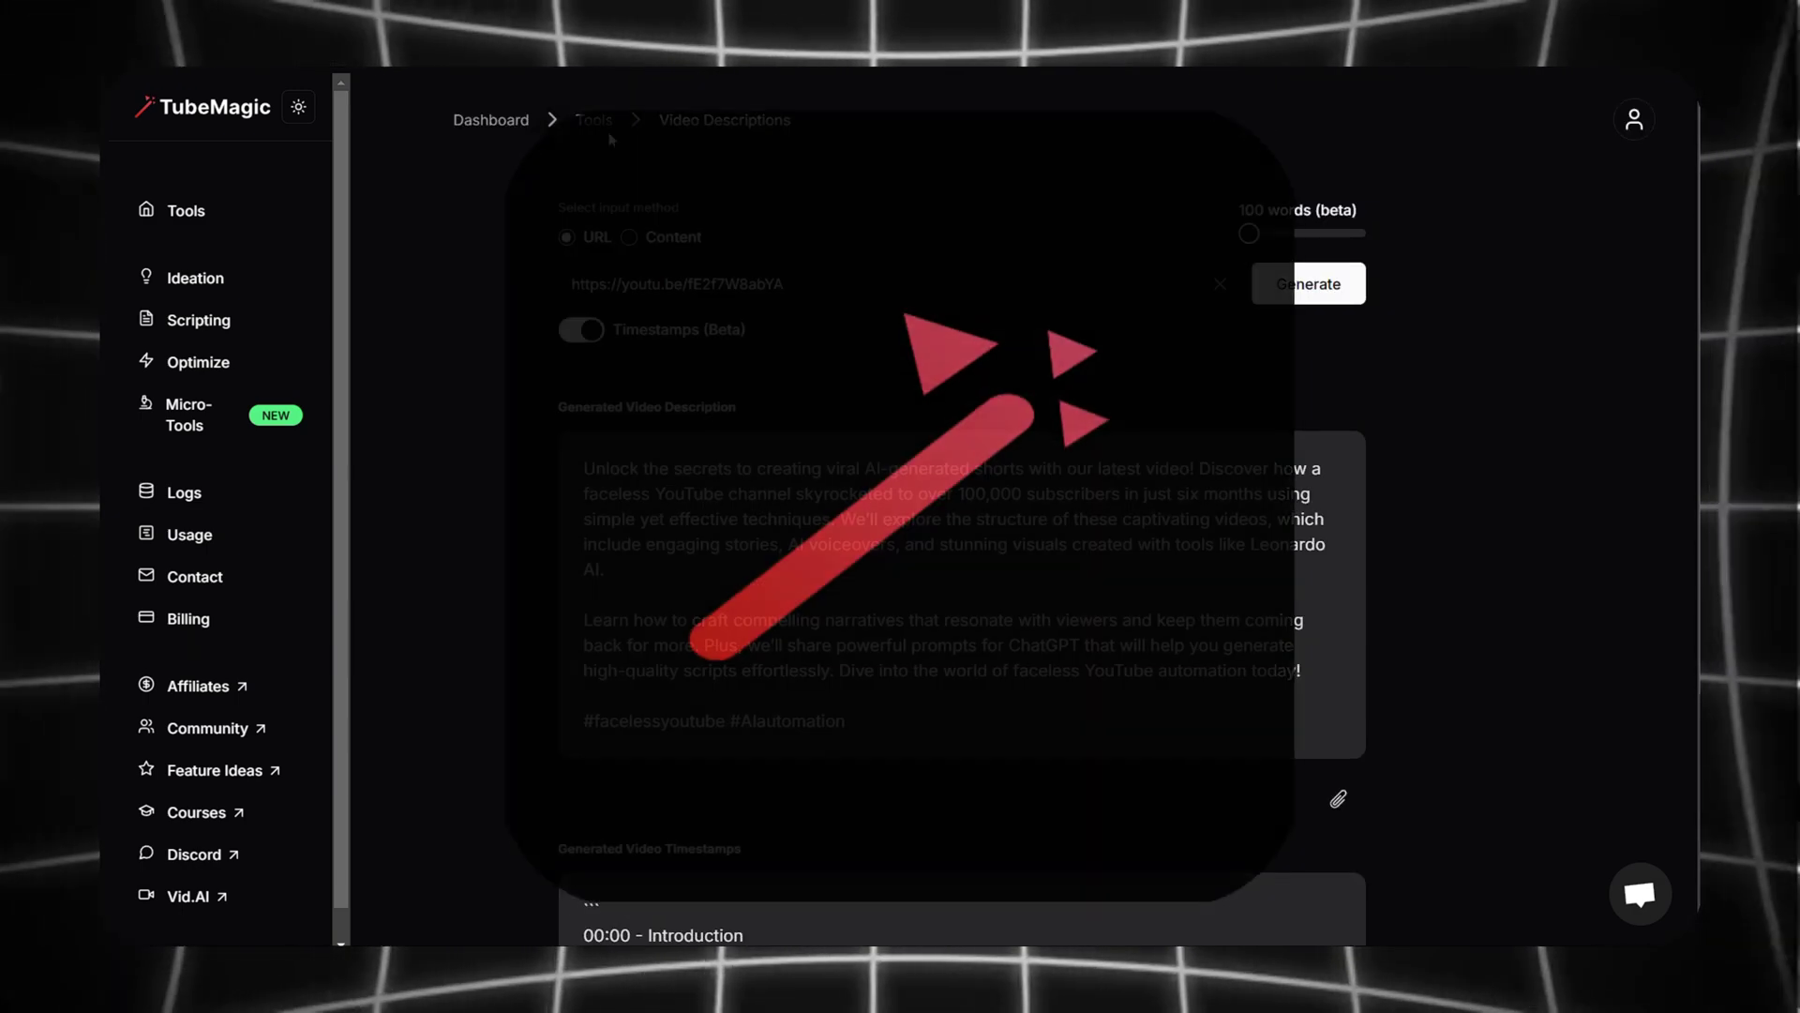
click(607, 137)
scroll(1539, 695, down, 5)
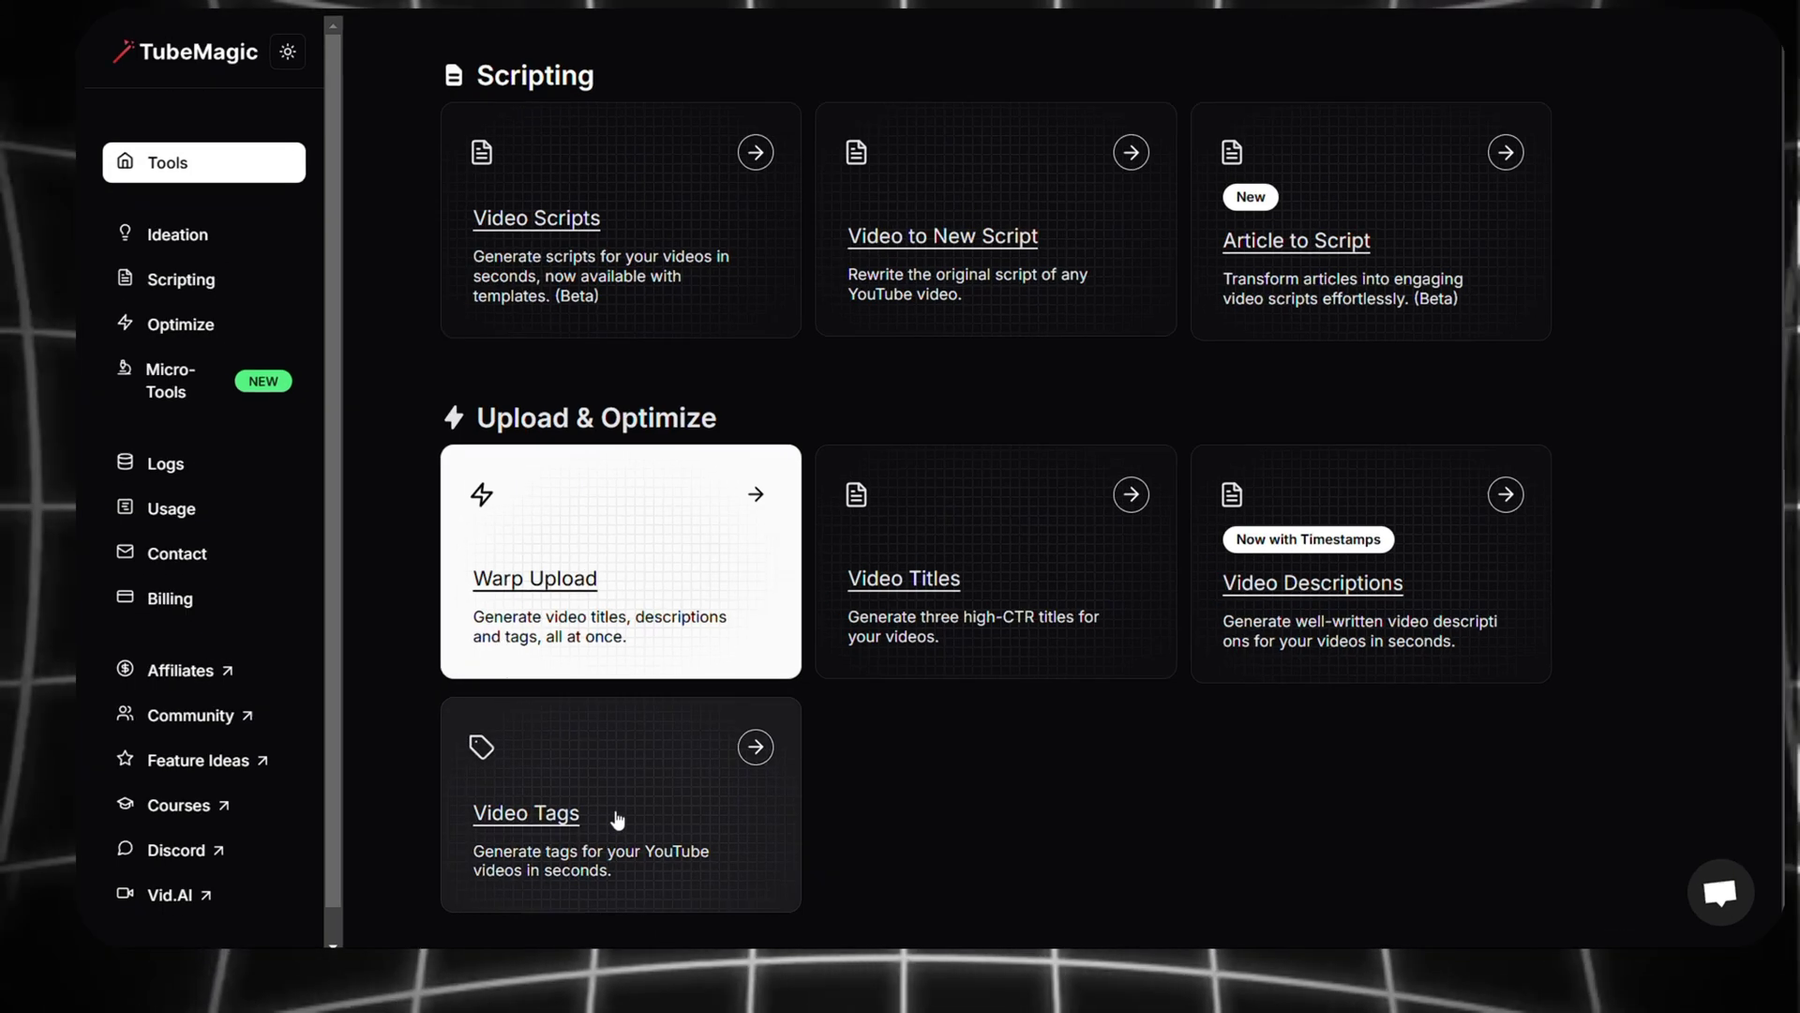
Step: Generate channel name ideas for an AI YouTube automation channel in Channel Name Generator
click(781, 671)
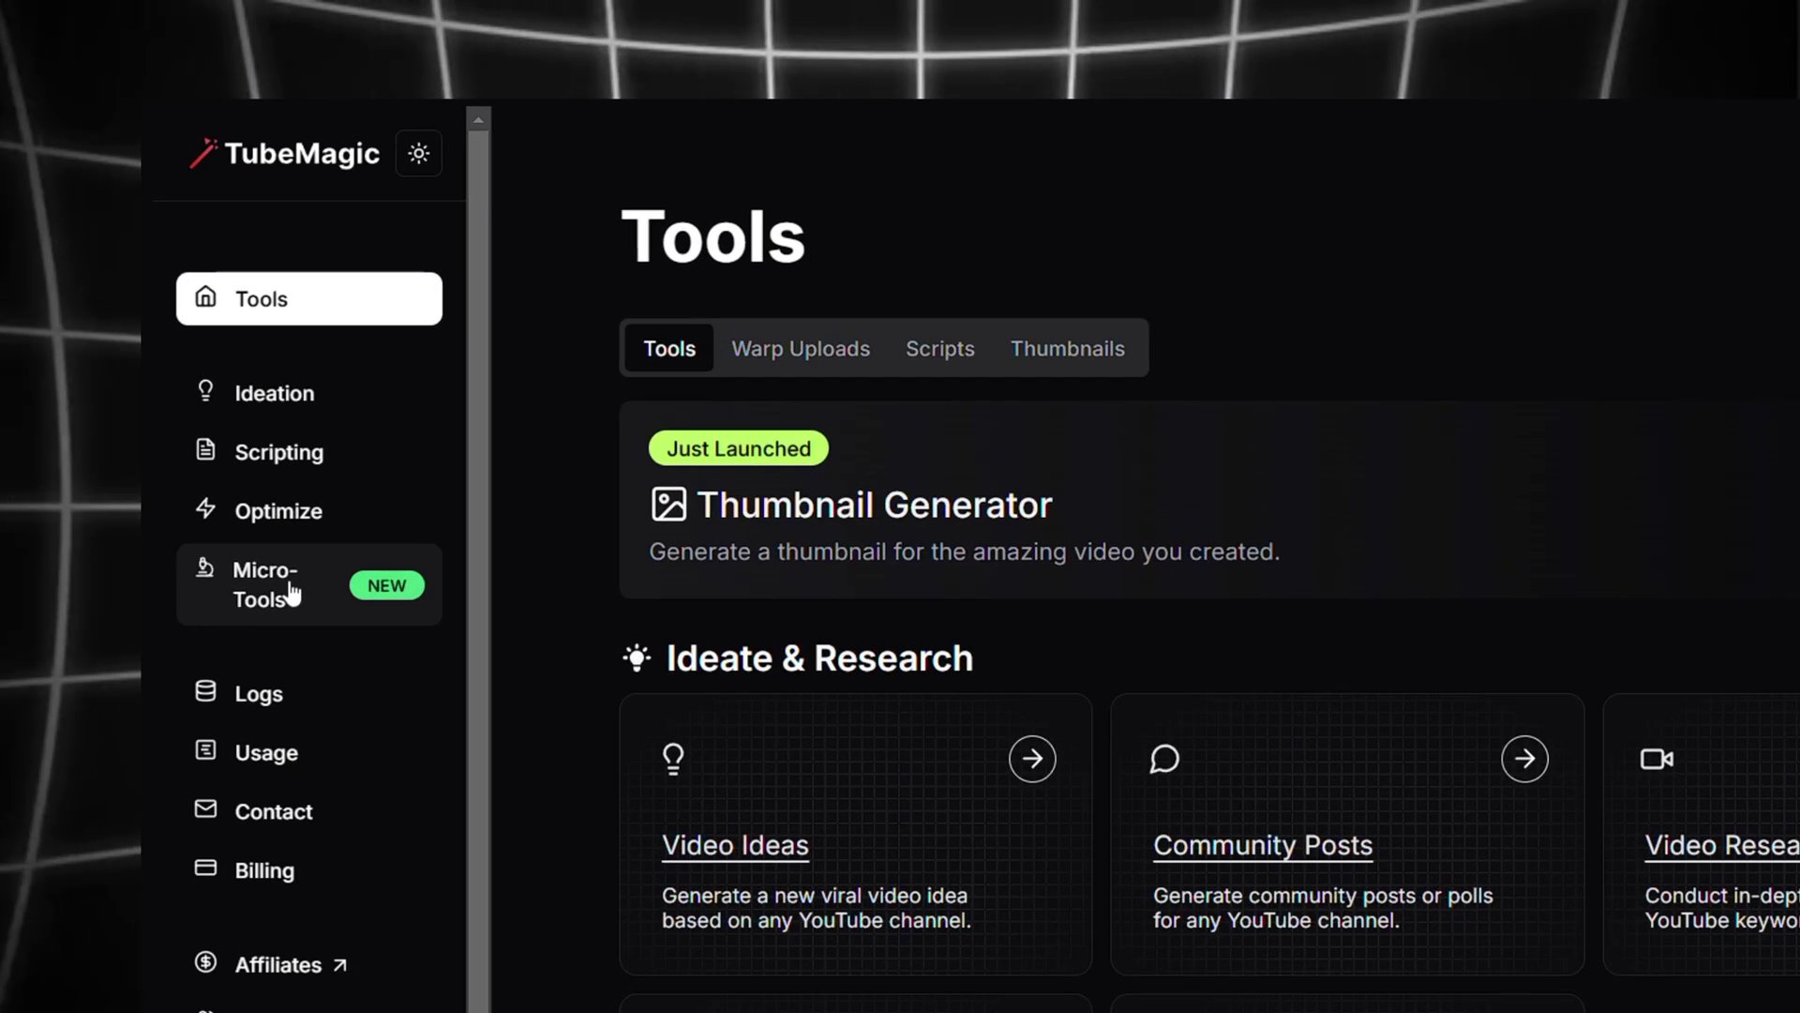
click(293, 593)
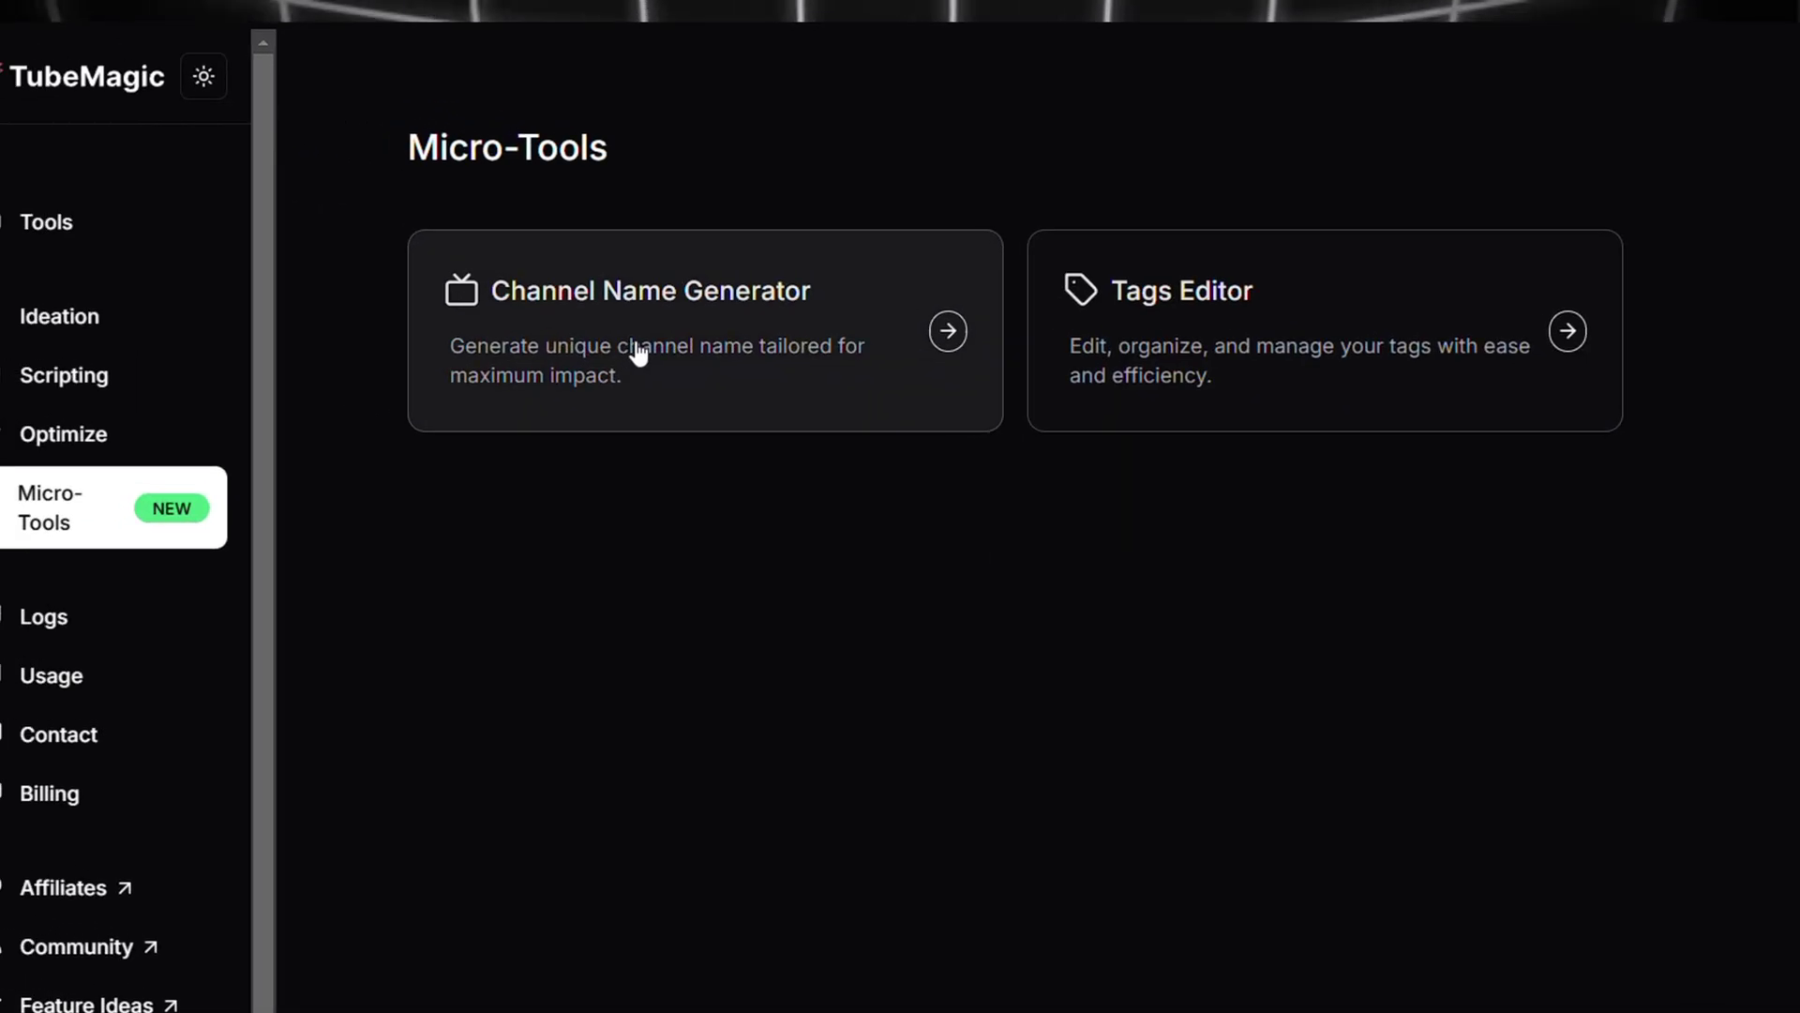
click(583, 366)
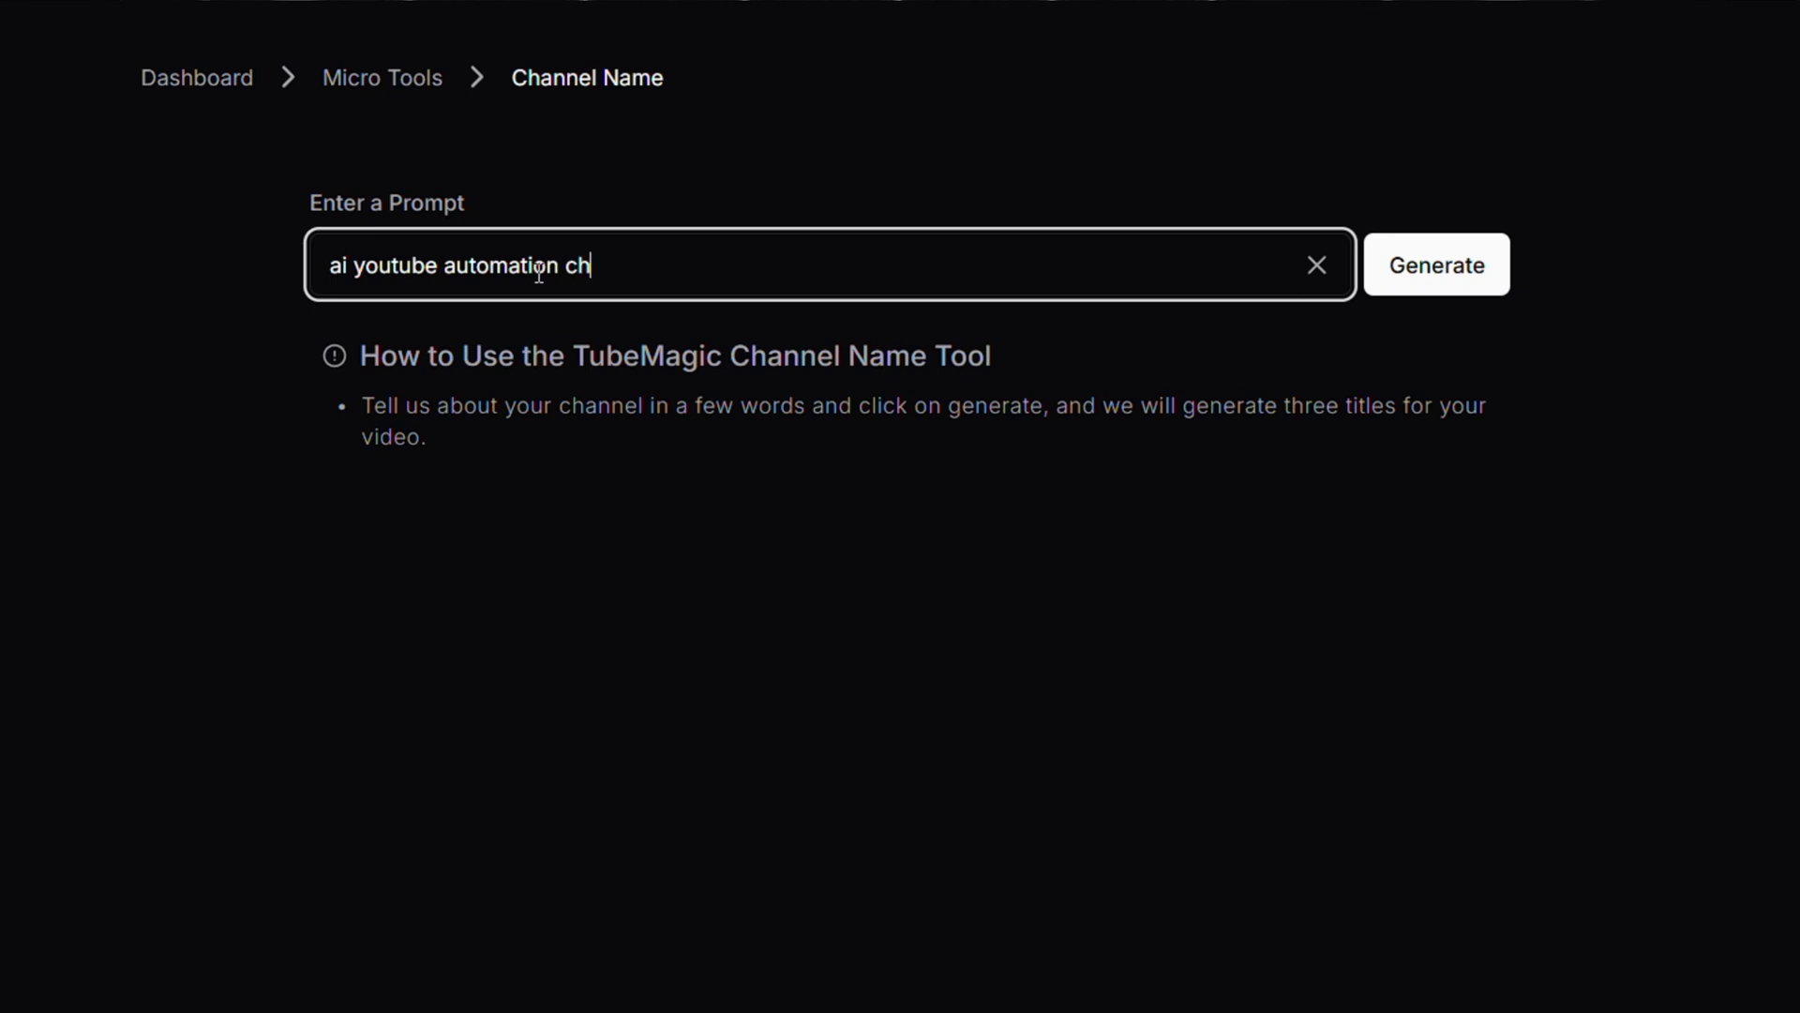
click(1431, 269)
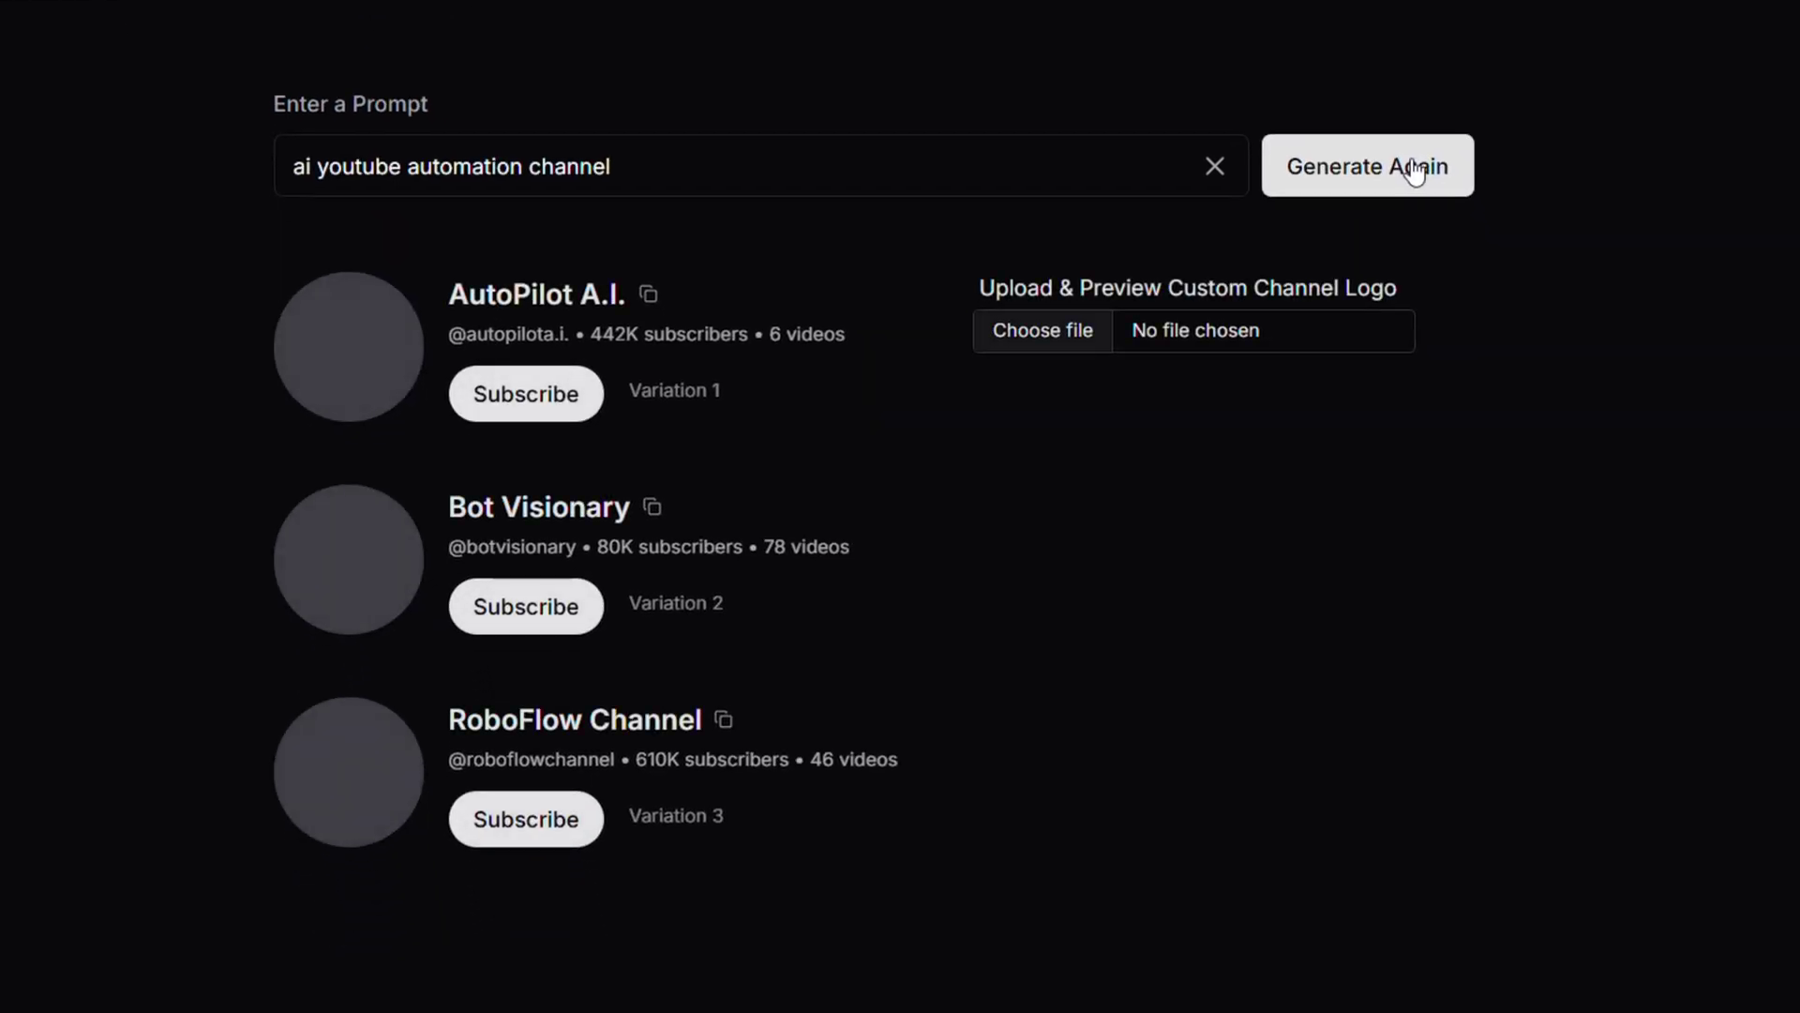
Step: Preview AutoPilot A.I., Bot Visionary and RoboFlow Channel with an uploaded robot logo
click(1043, 330)
click(336, 255)
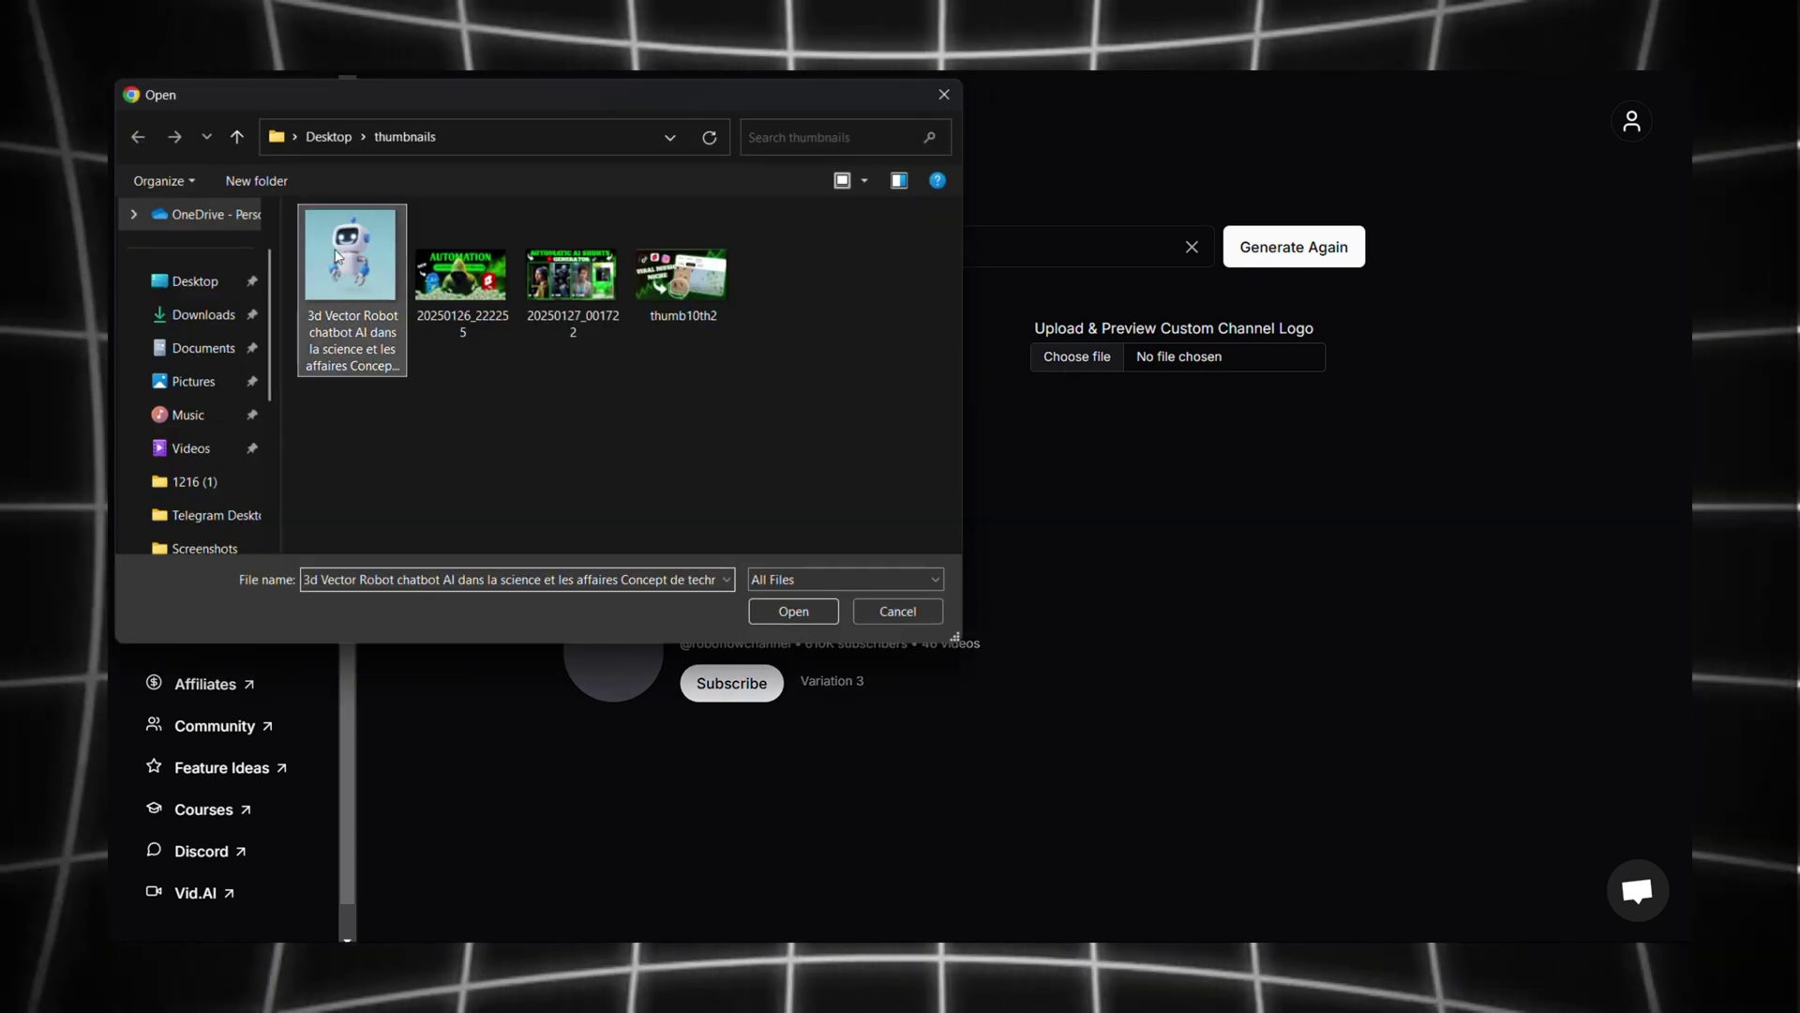
click(794, 612)
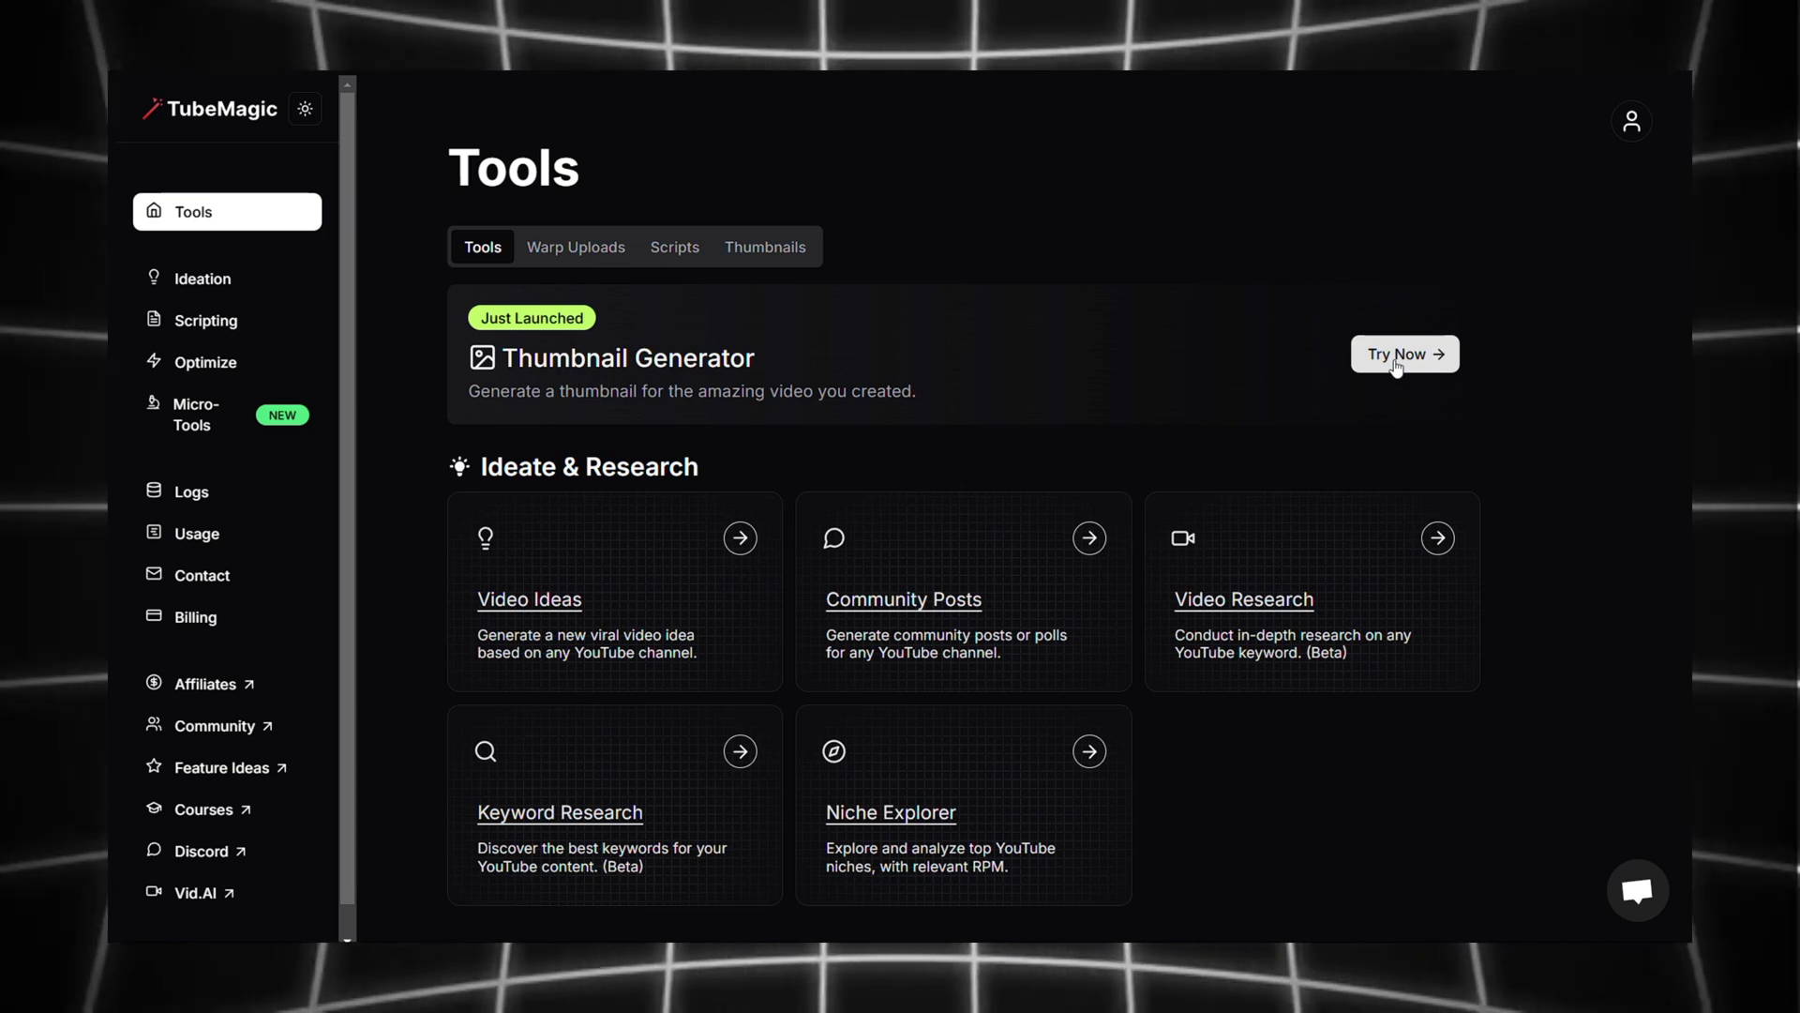
Step: Create a new Thumbnail Generator project
click(1397, 362)
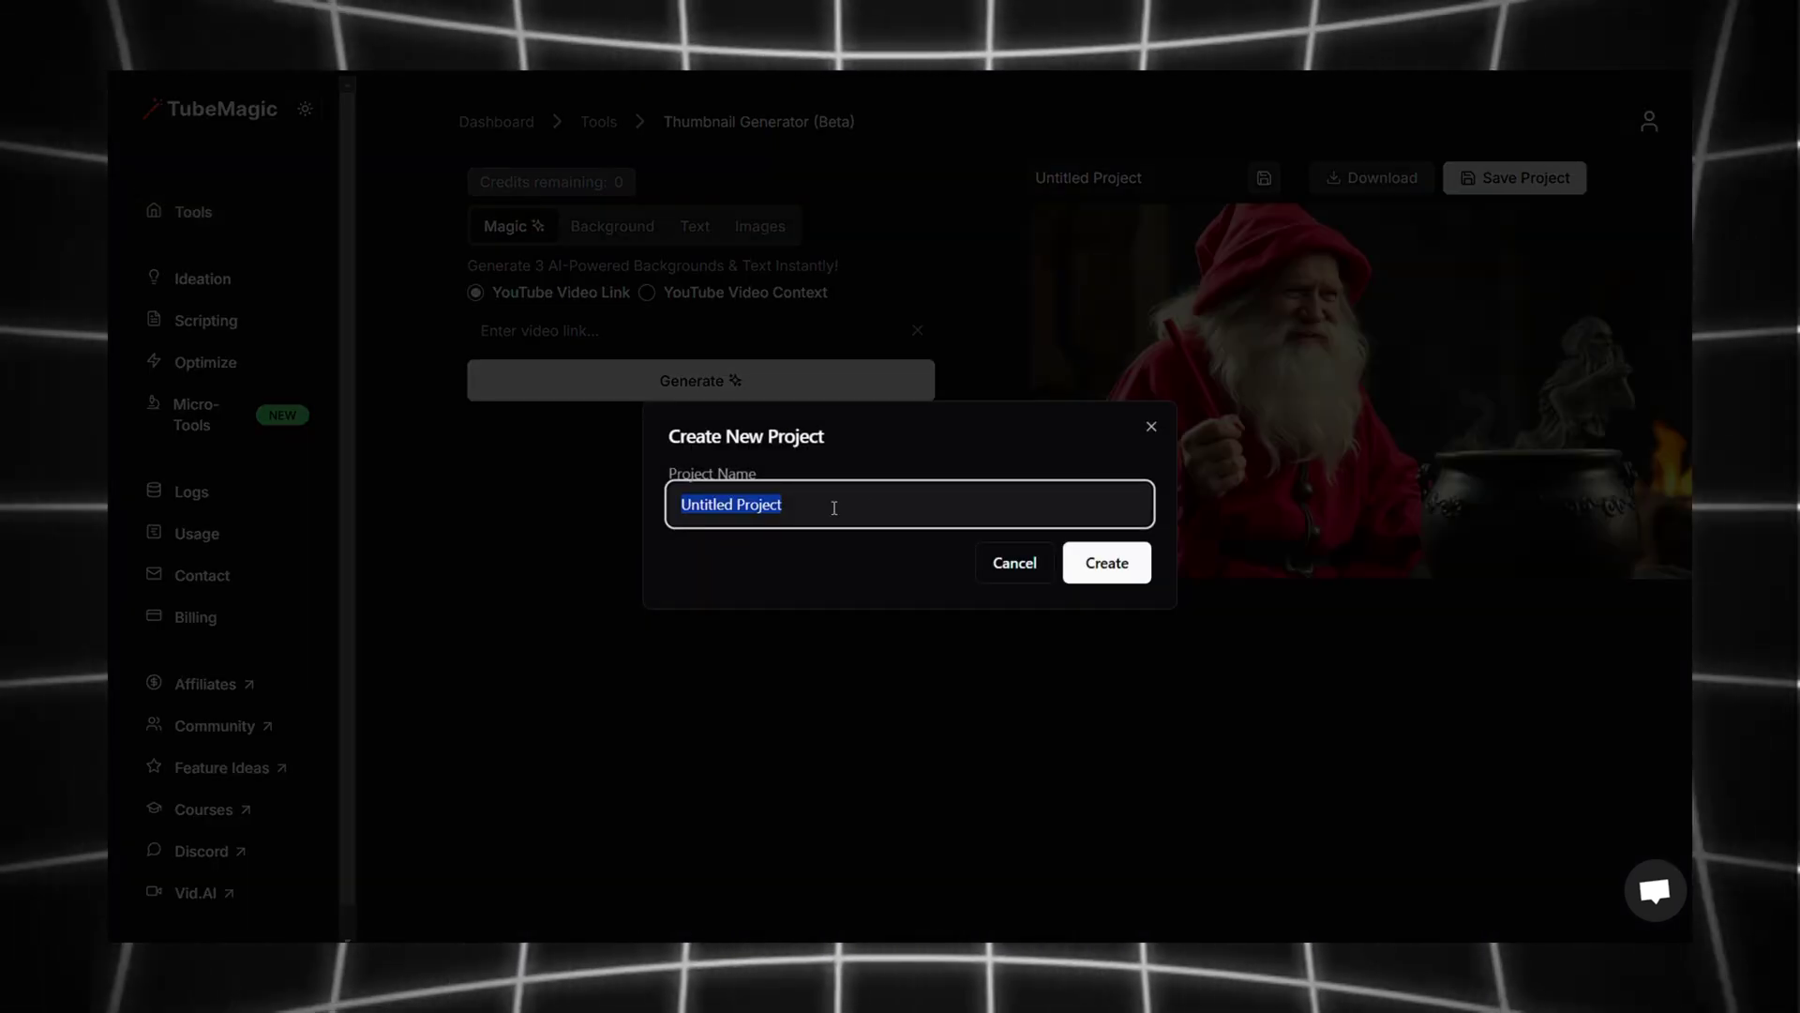
text(Reindeer)
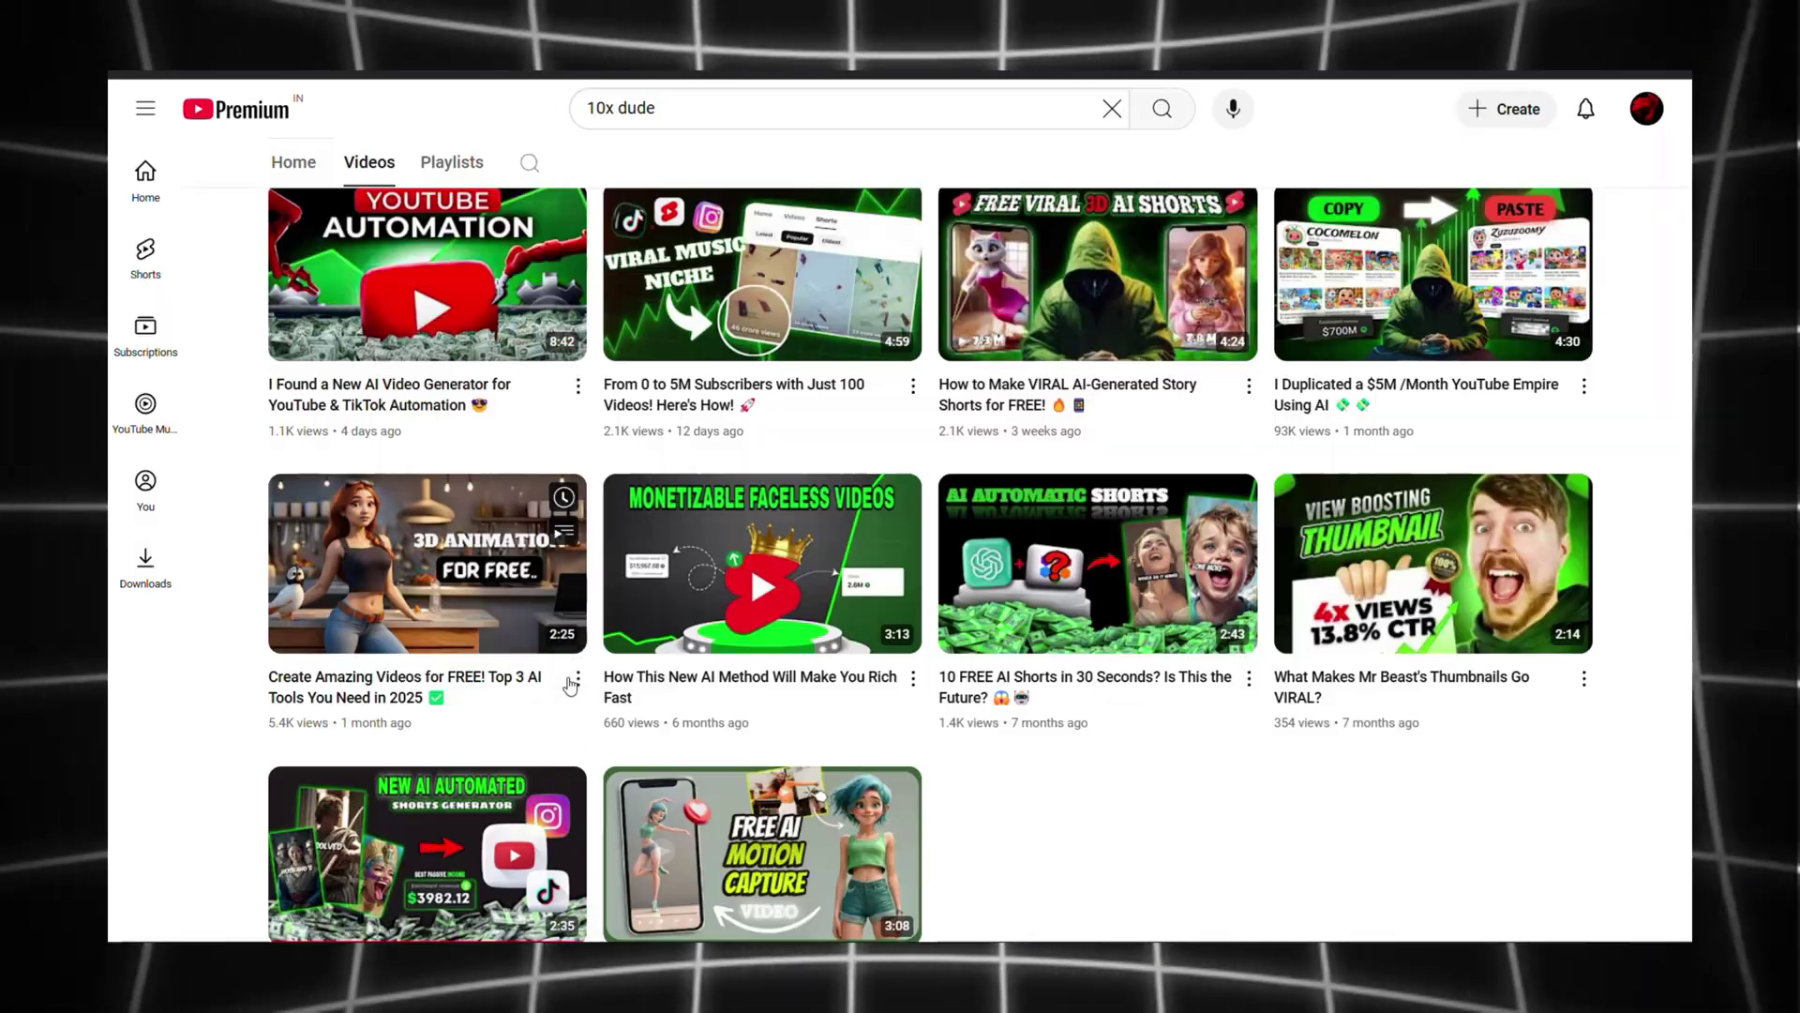
click(576, 679)
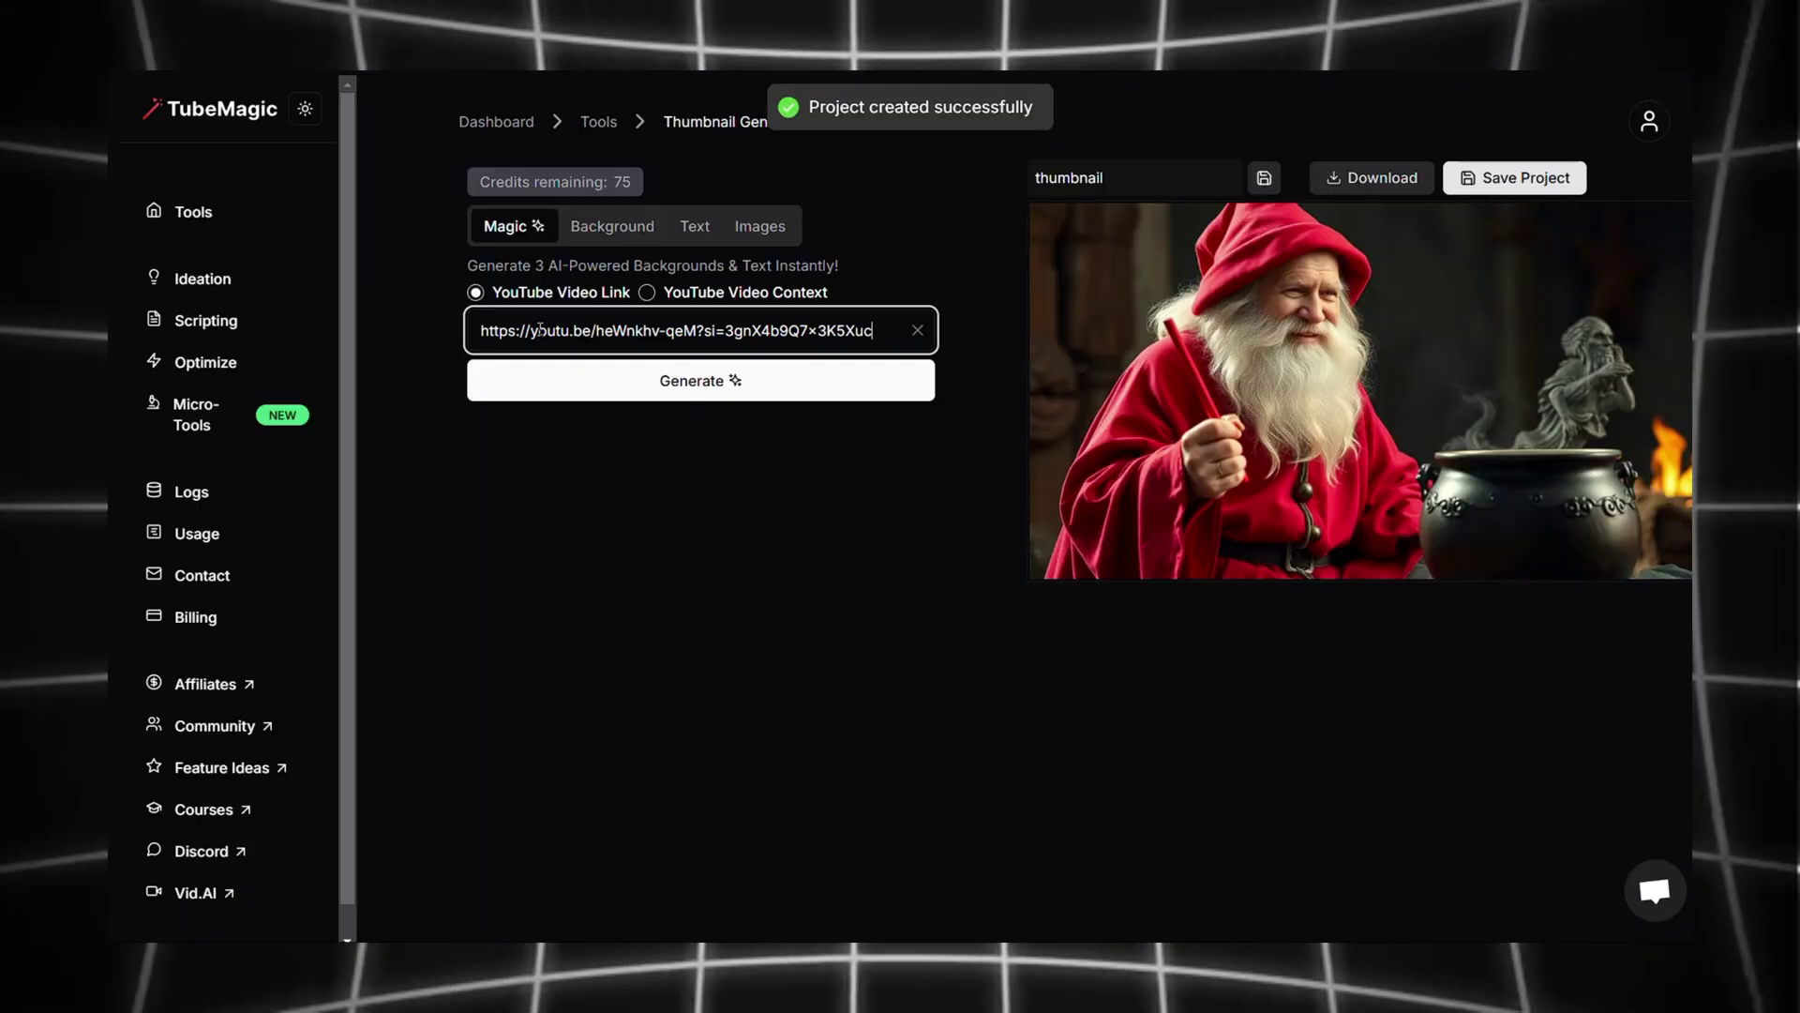
Step: Generate AI backgrounds and headline texts from the video link and apply the first background
click(704, 384)
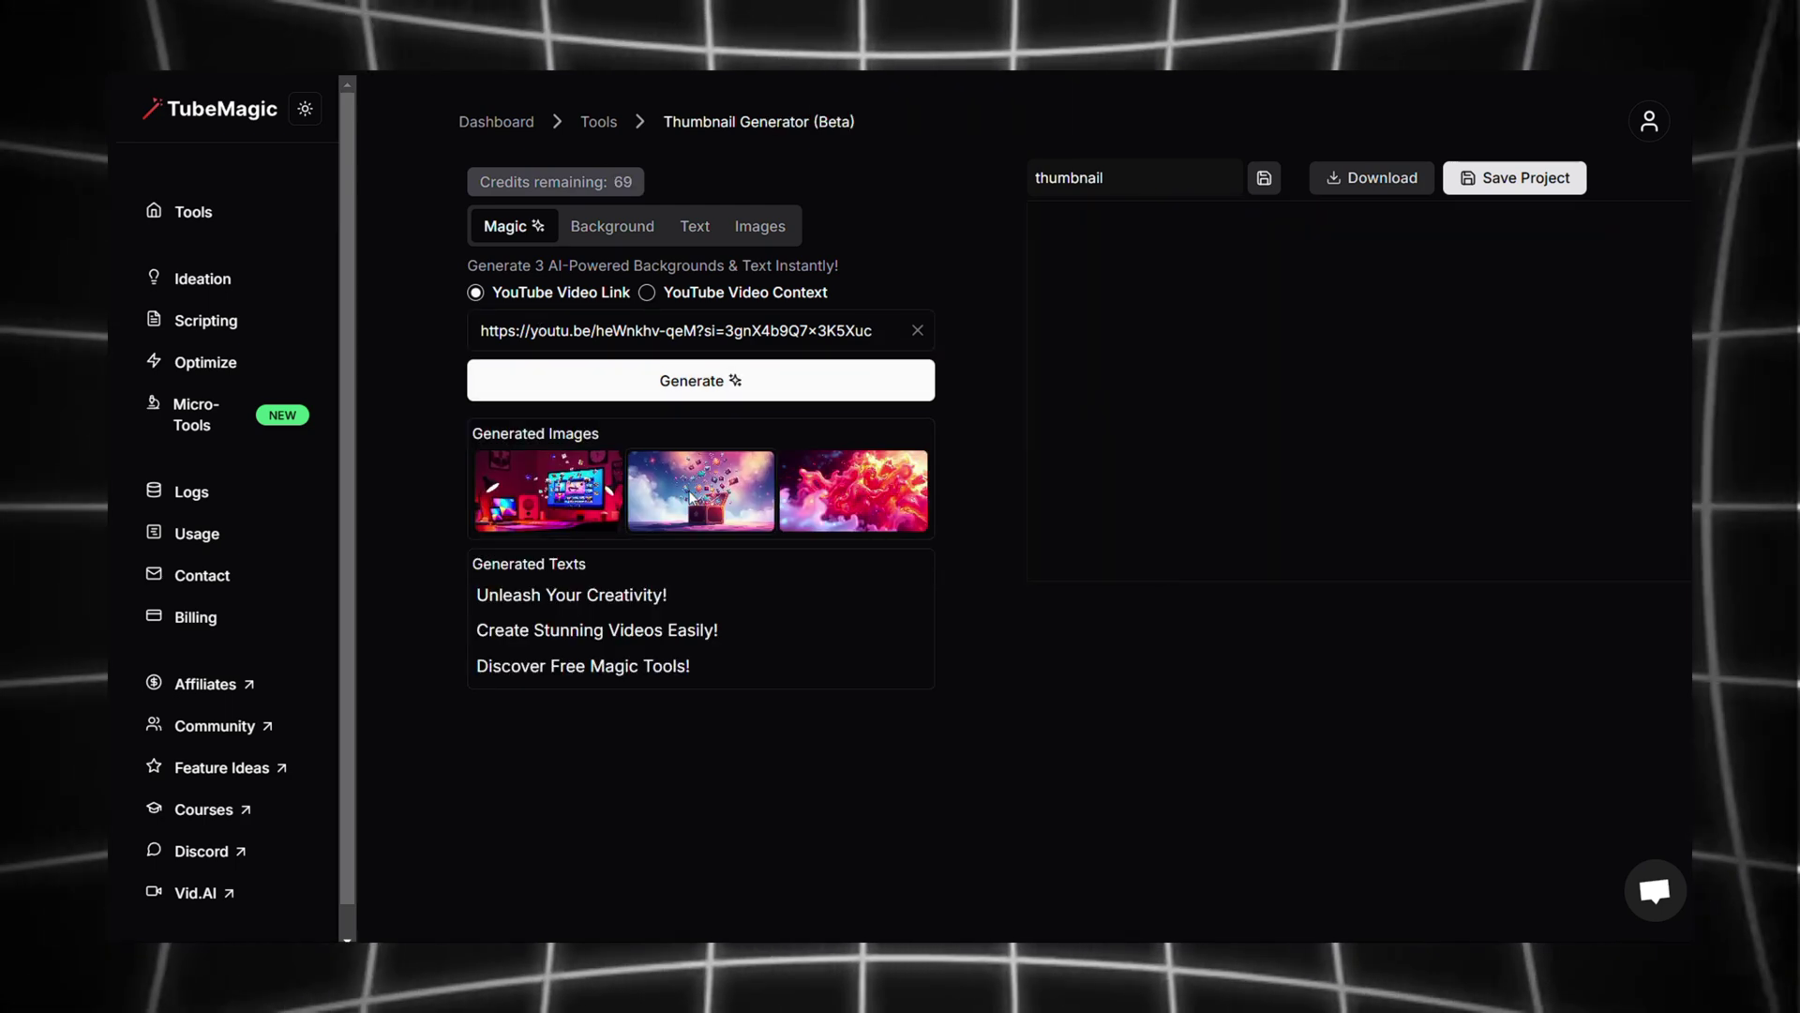
click(701, 490)
click(830, 501)
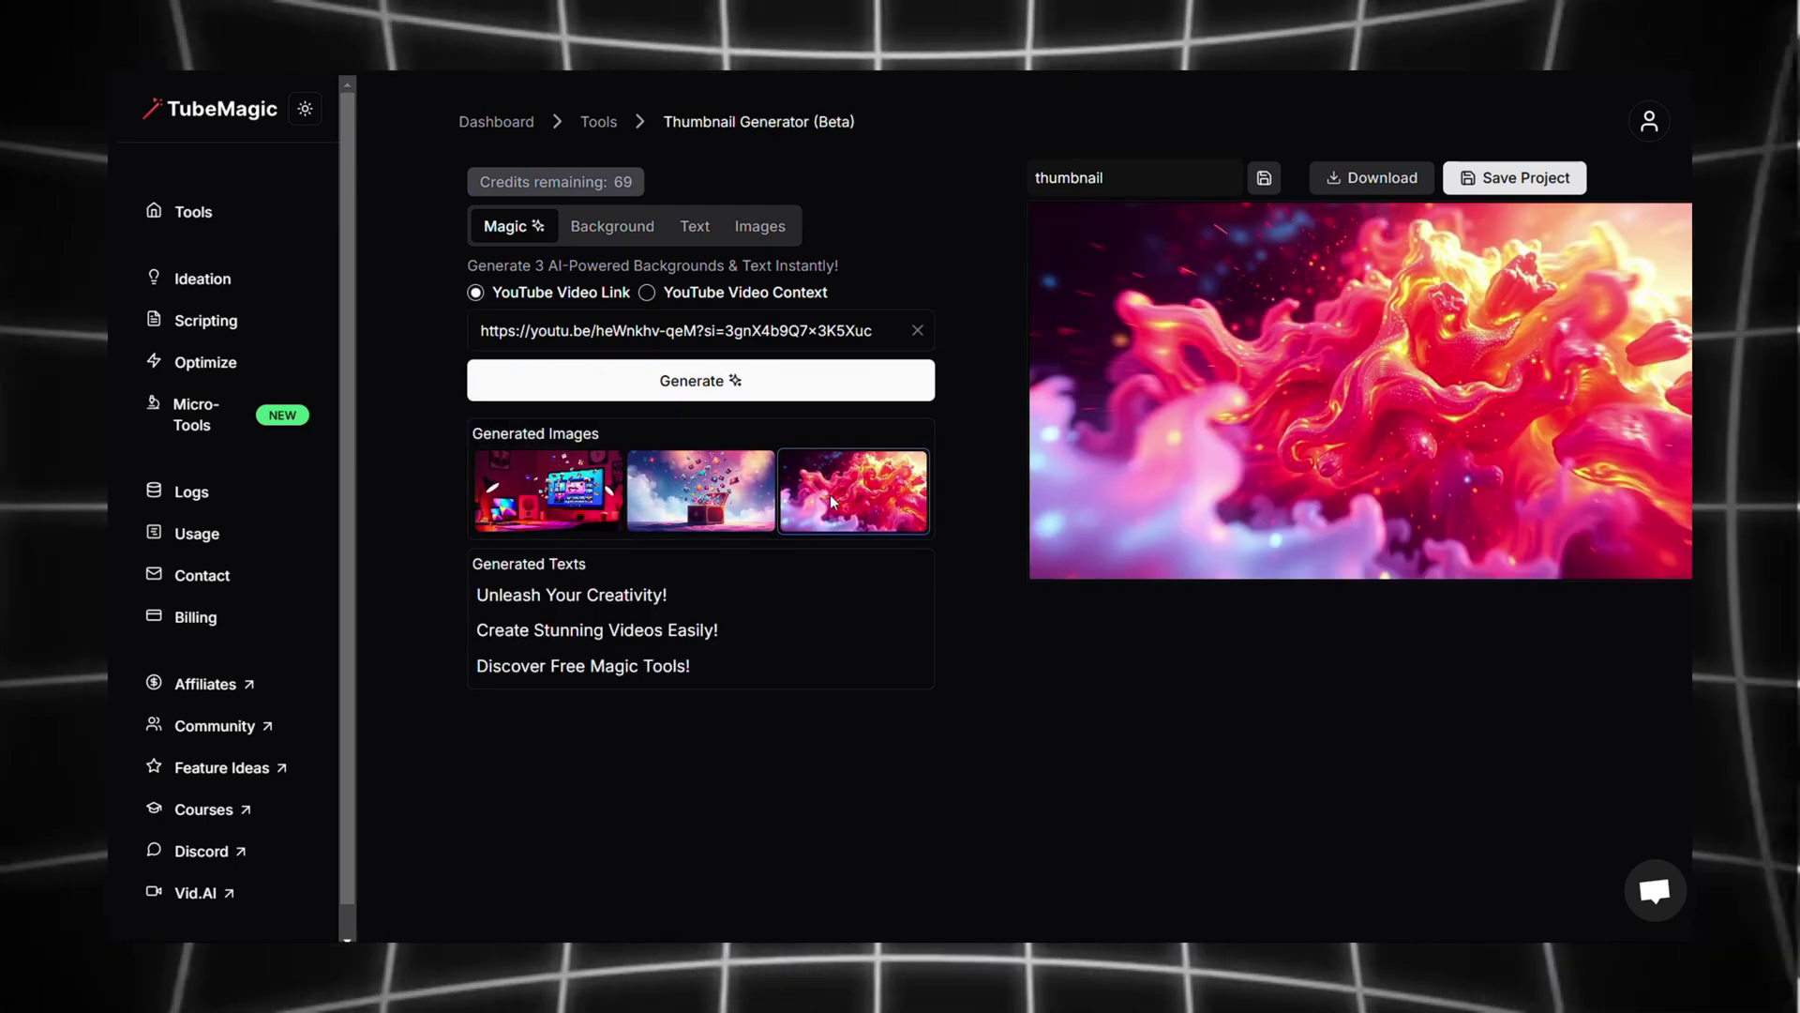
click(701, 491)
click(563, 494)
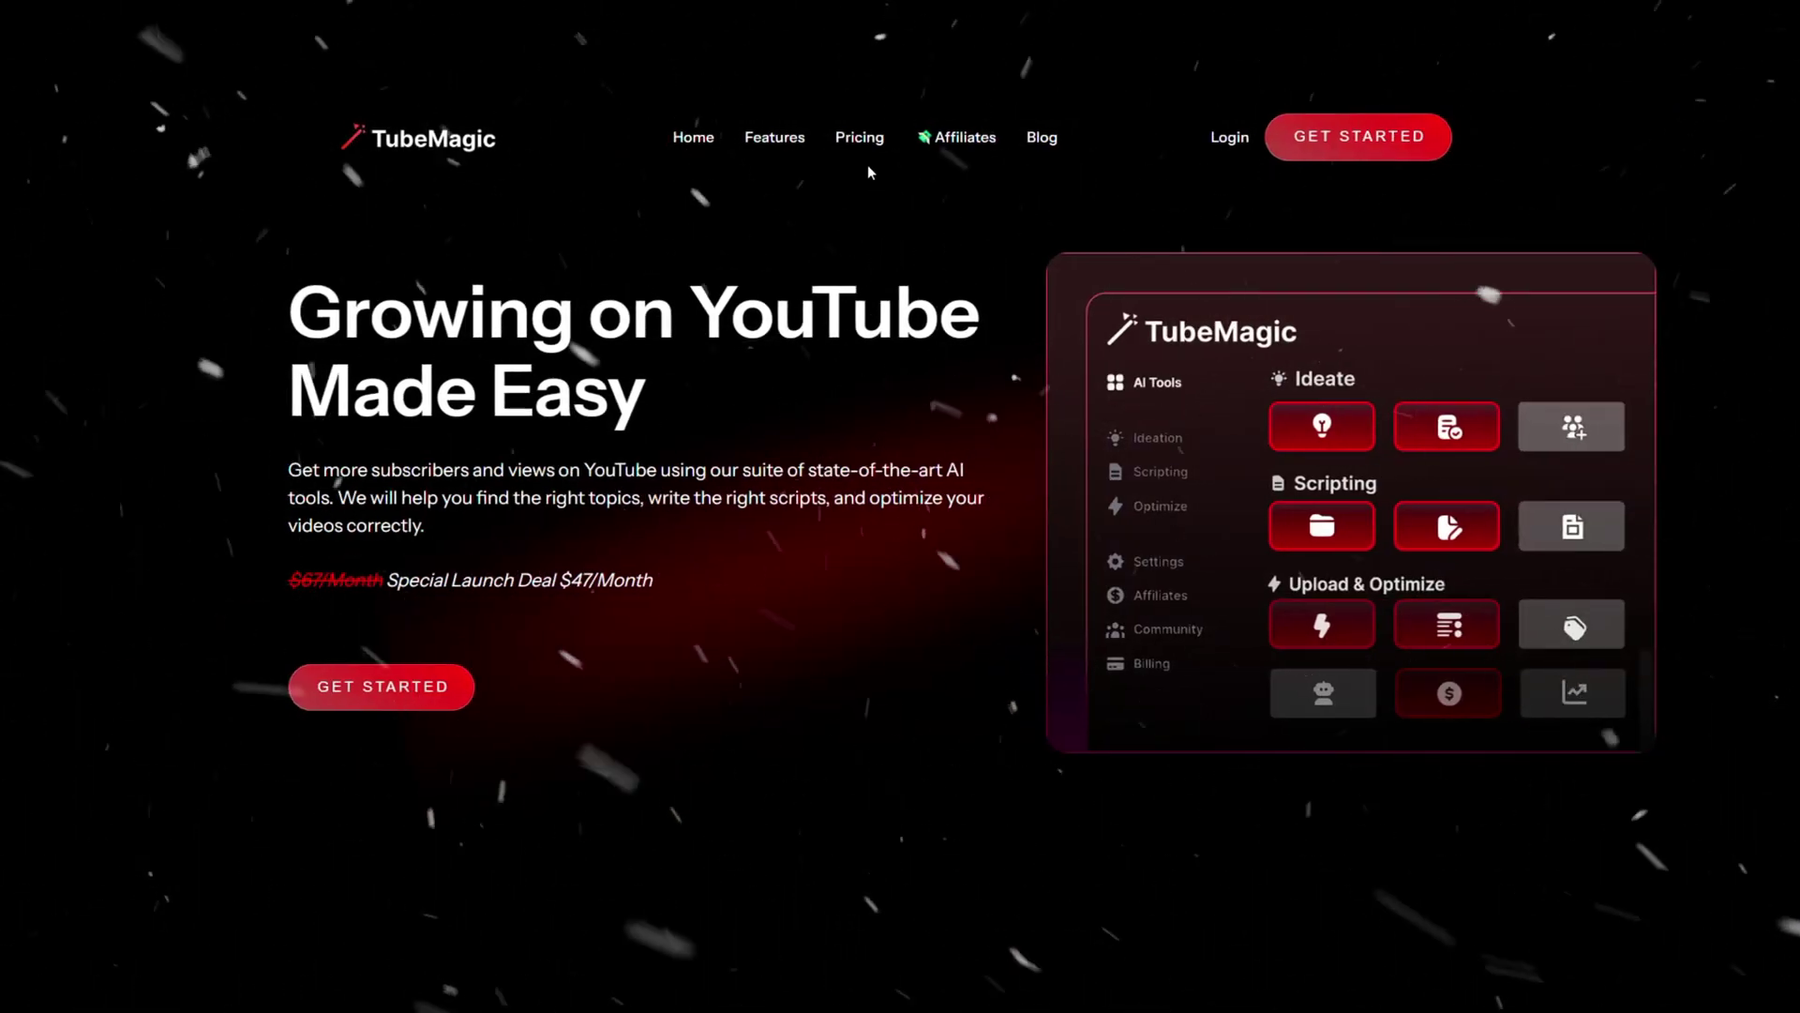
Step: Review the Pricing page's $41/month plan, billed yearly at $497, and its feature list
click(856, 147)
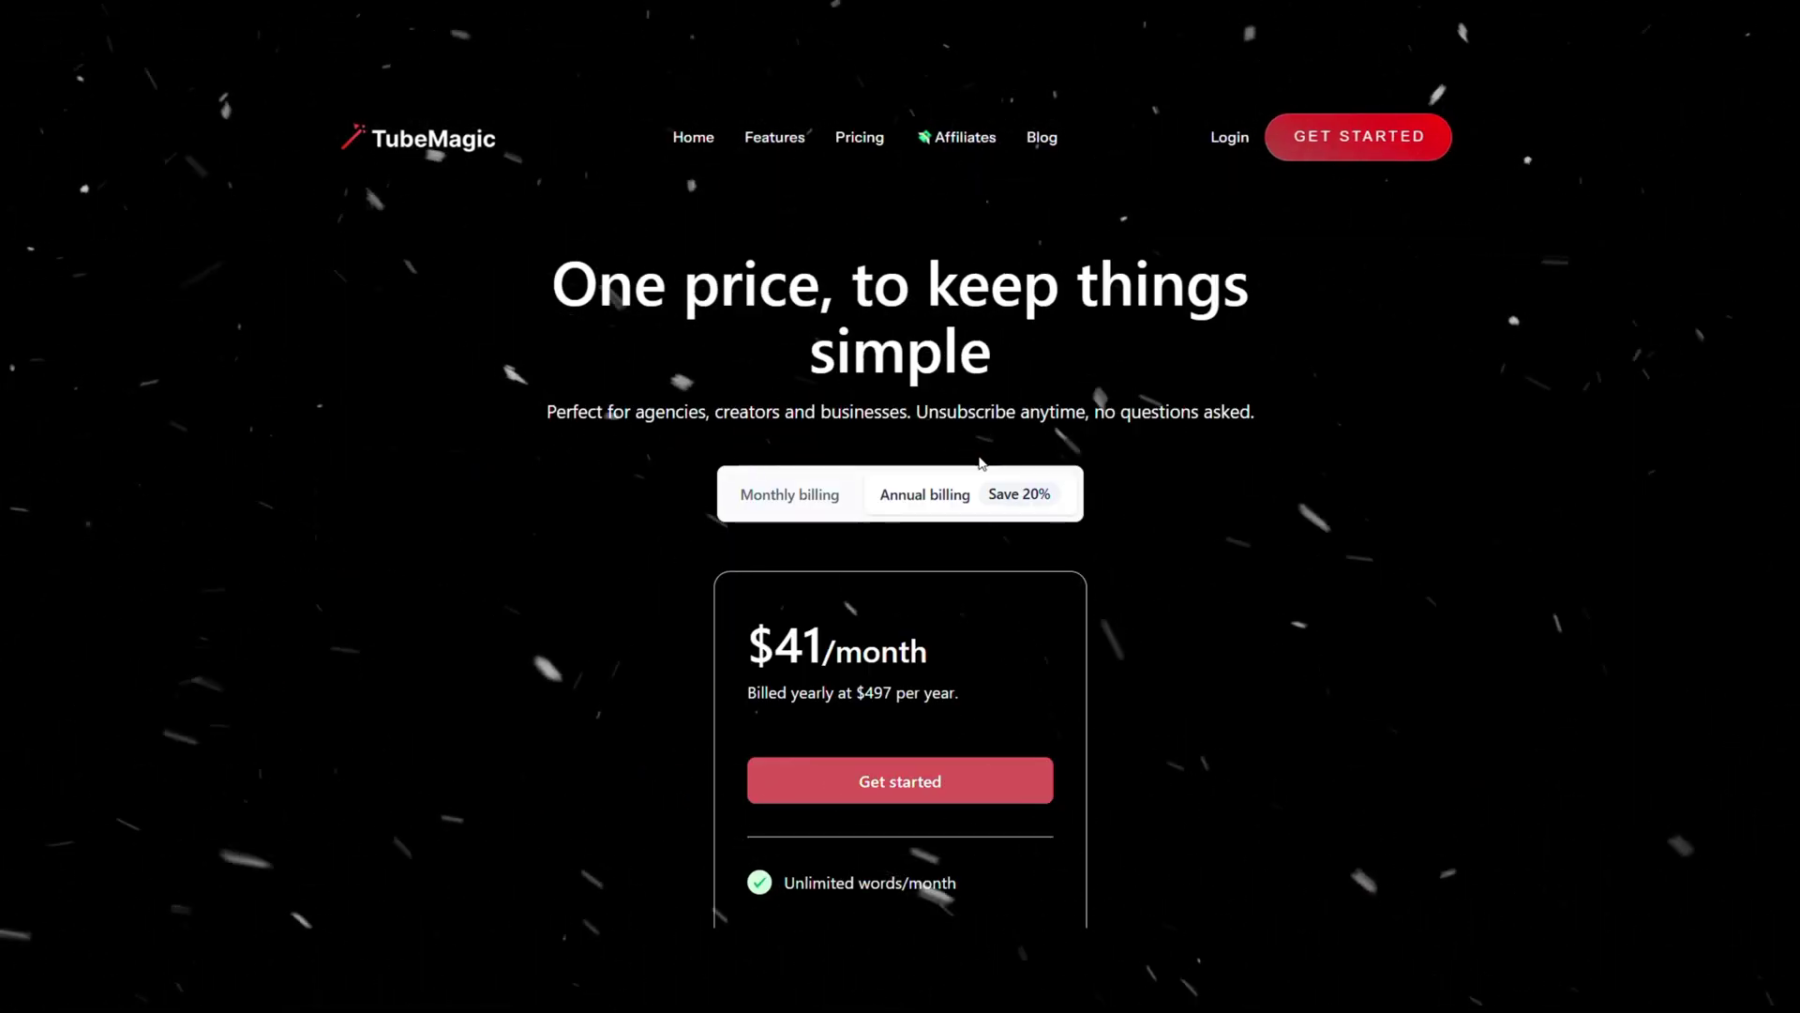
scroll(979, 461, down, 2)
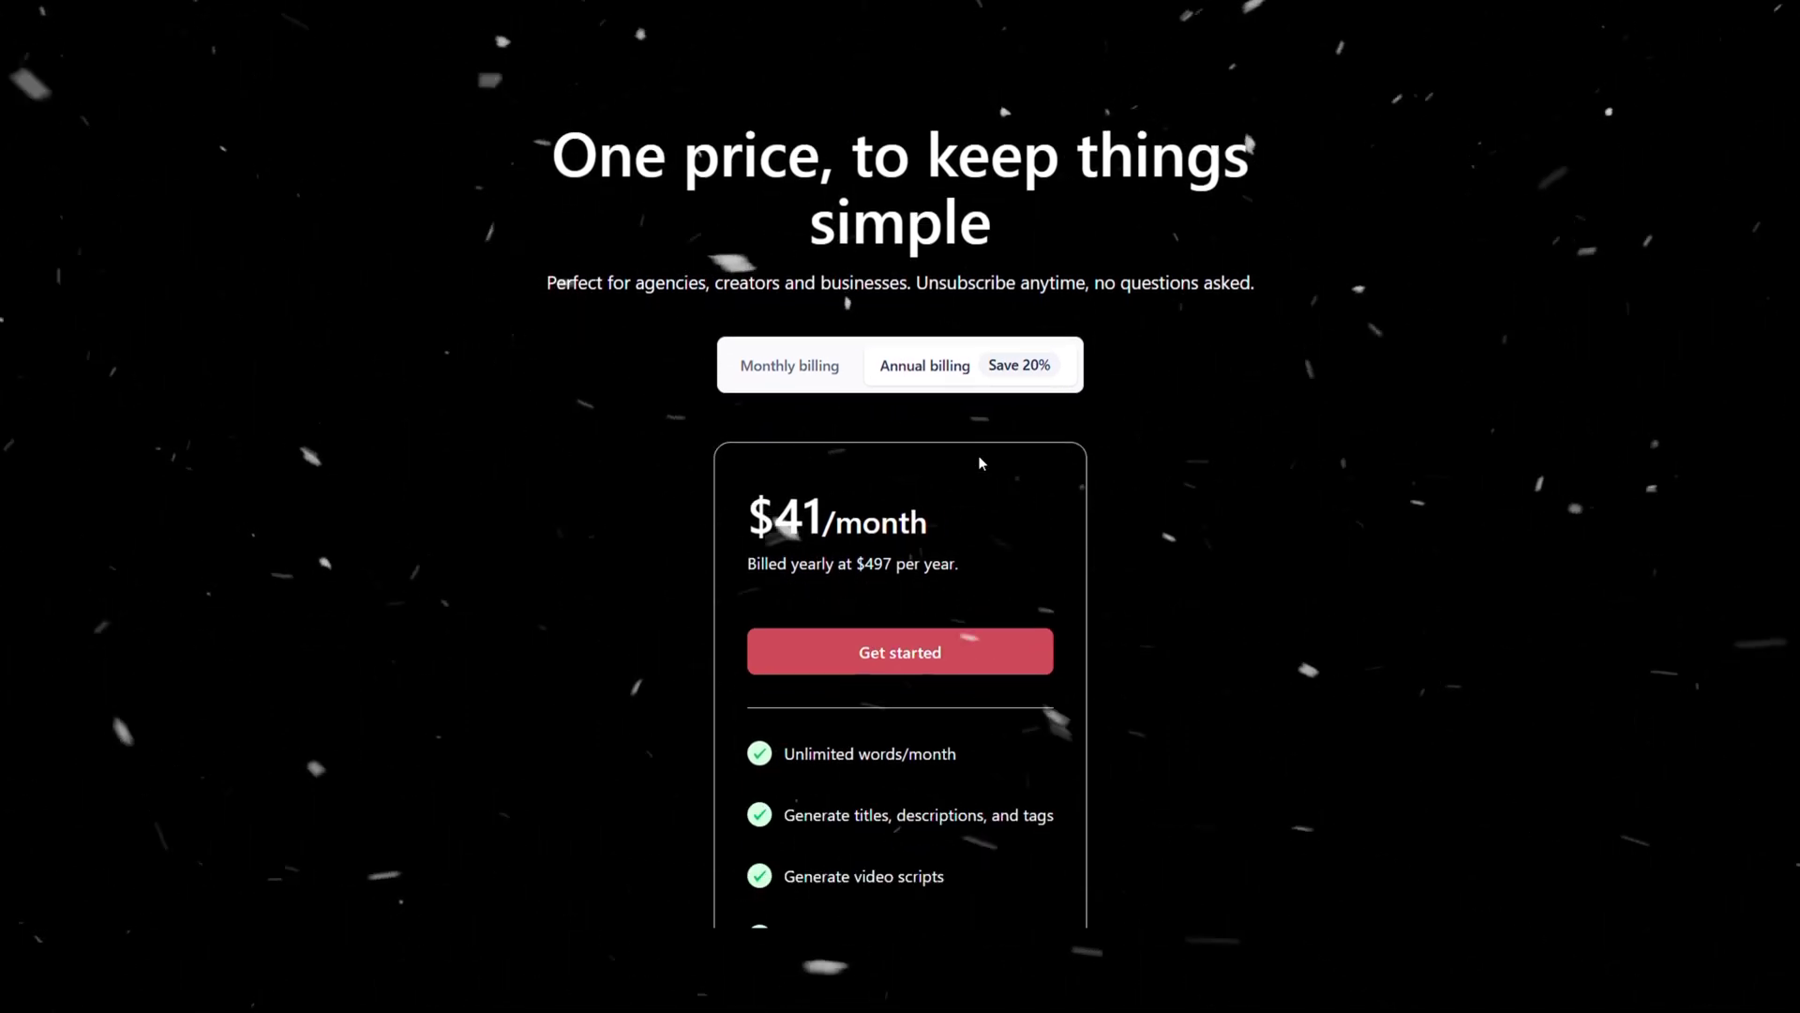
scroll(980, 461, down, 1)
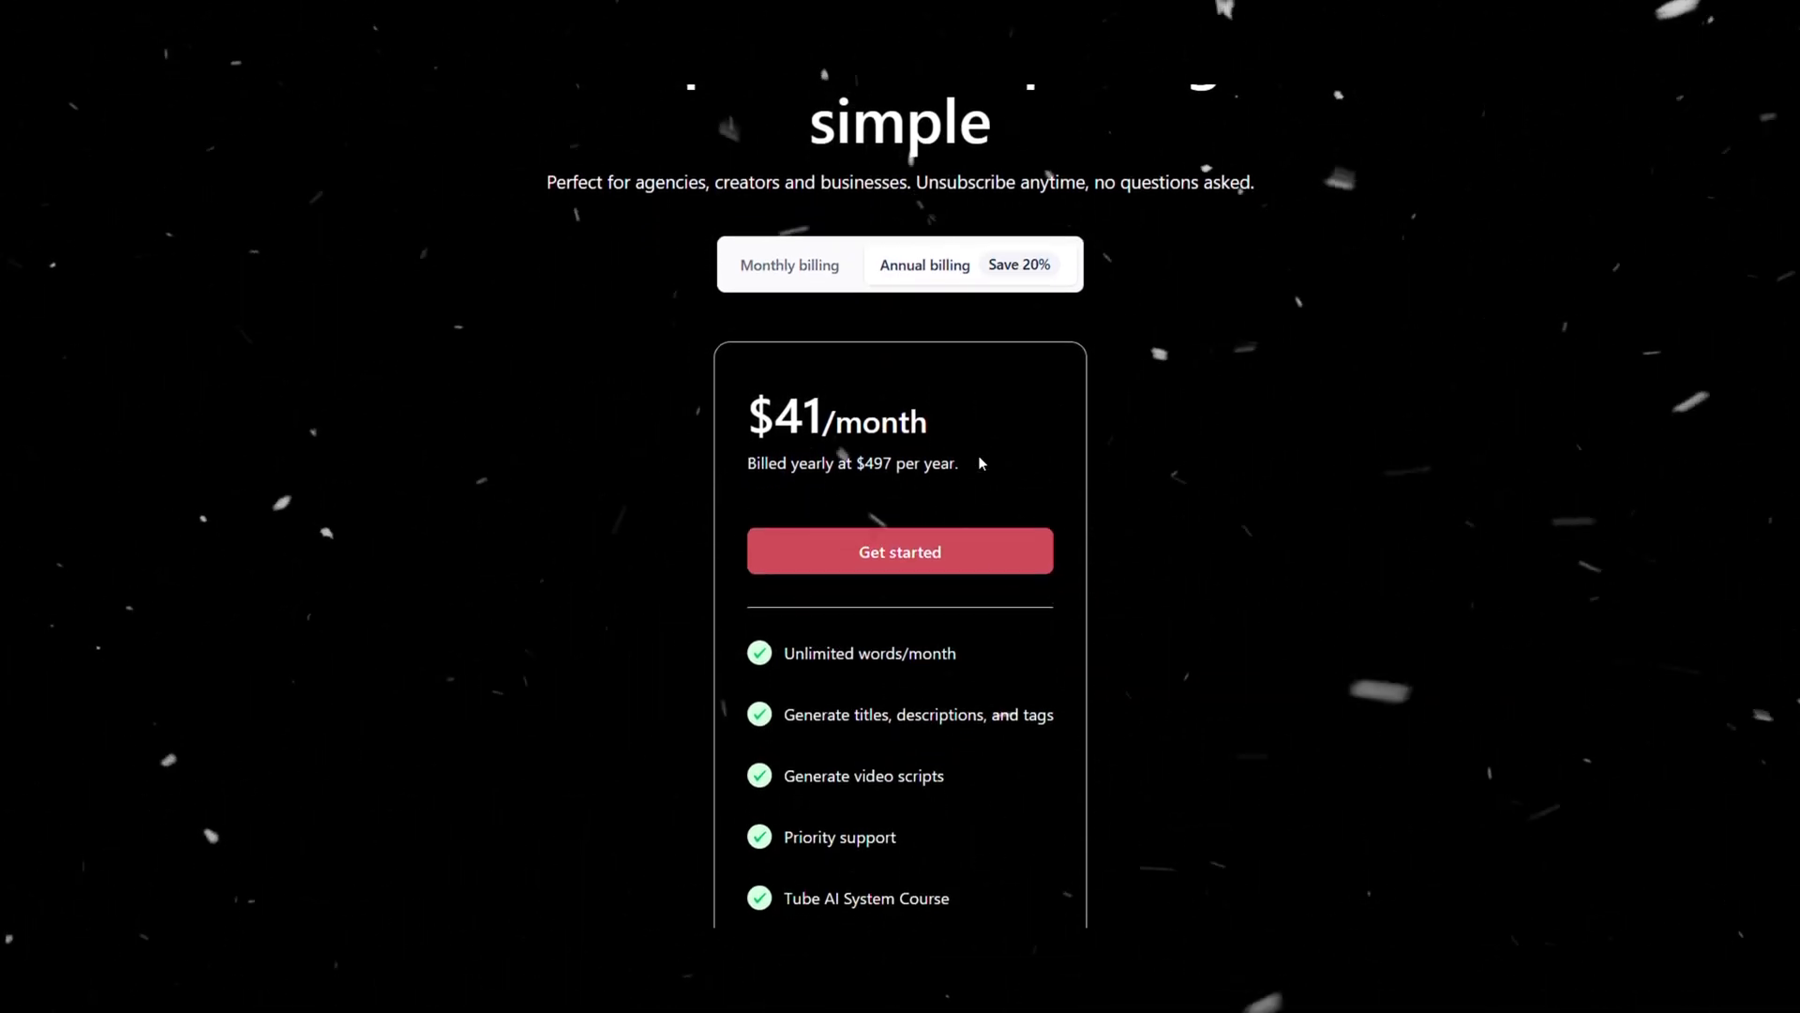
scroll(980, 461, down, 1)
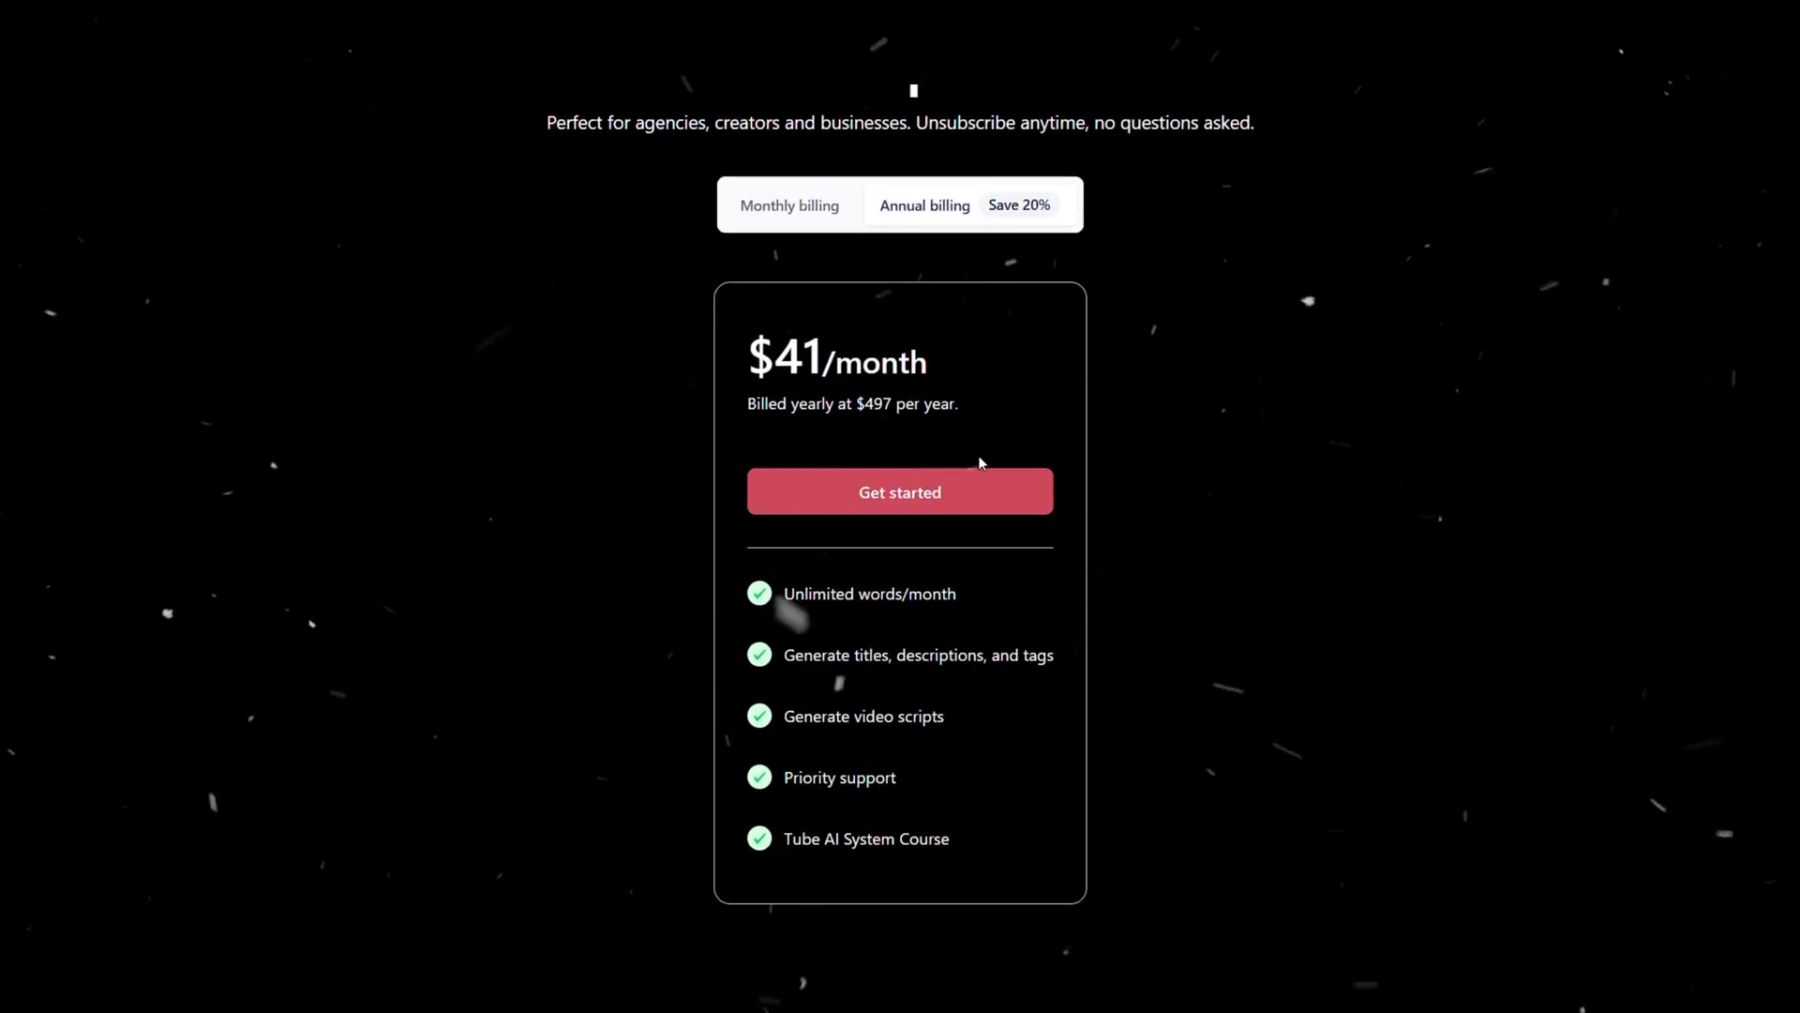
scroll(979, 462, down, 1)
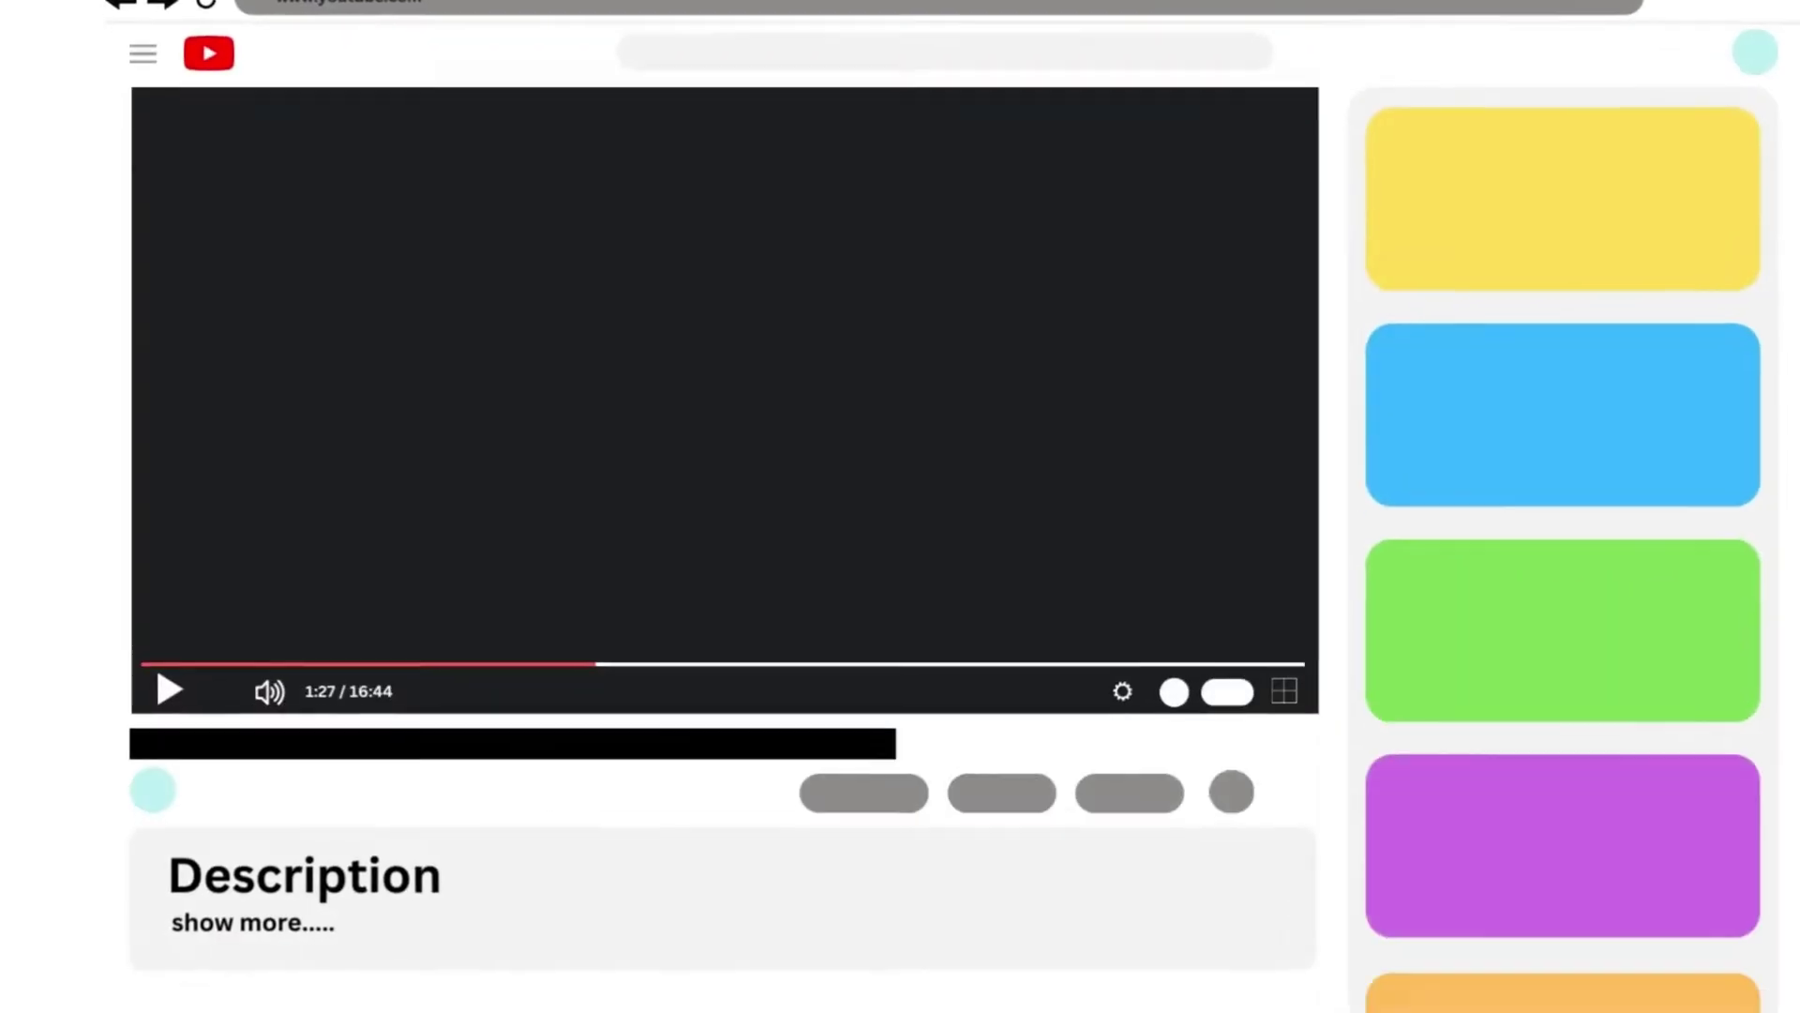